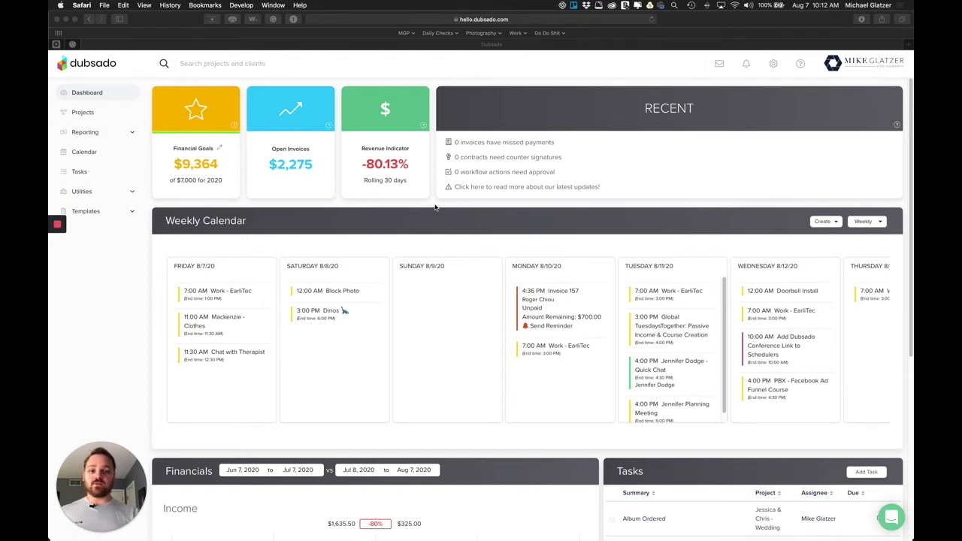
# Open the Dubsado Lead Capture workflow template for editing
pyautogui.click(91, 214)
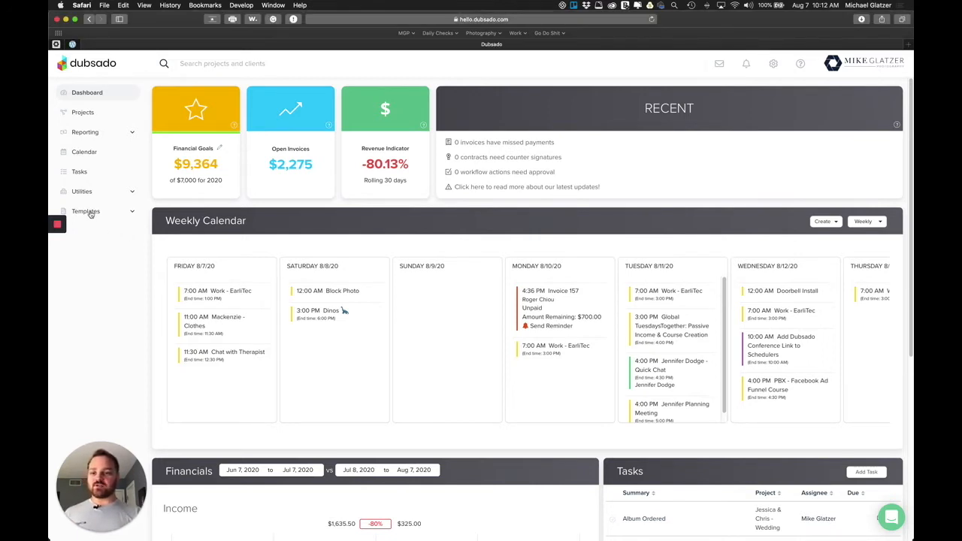
pyautogui.click(90, 213)
pyautogui.click(94, 311)
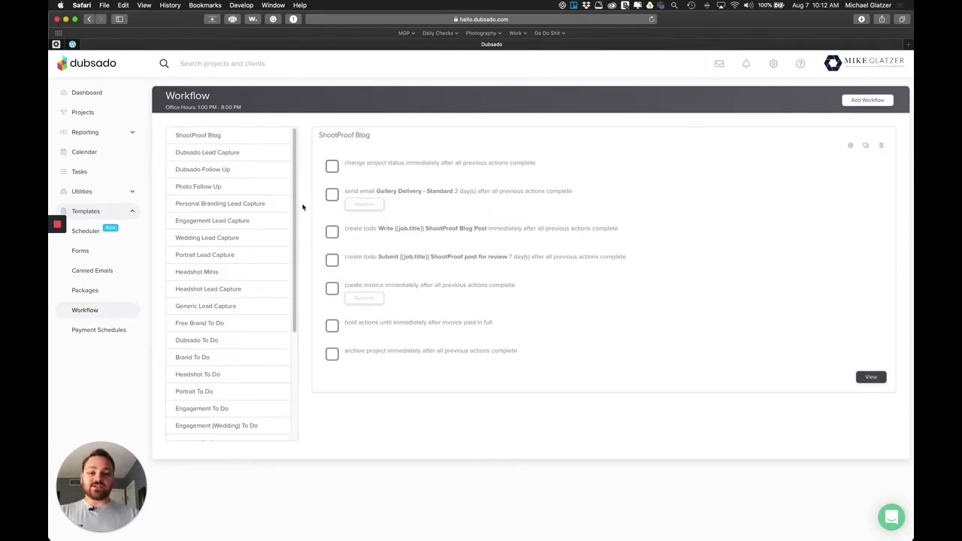
pyautogui.click(228, 155)
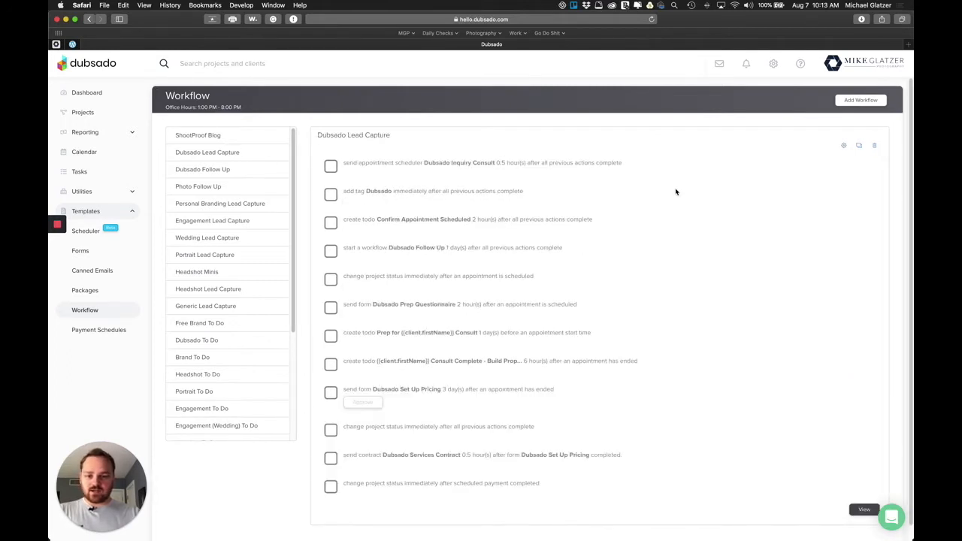
pyautogui.click(843, 146)
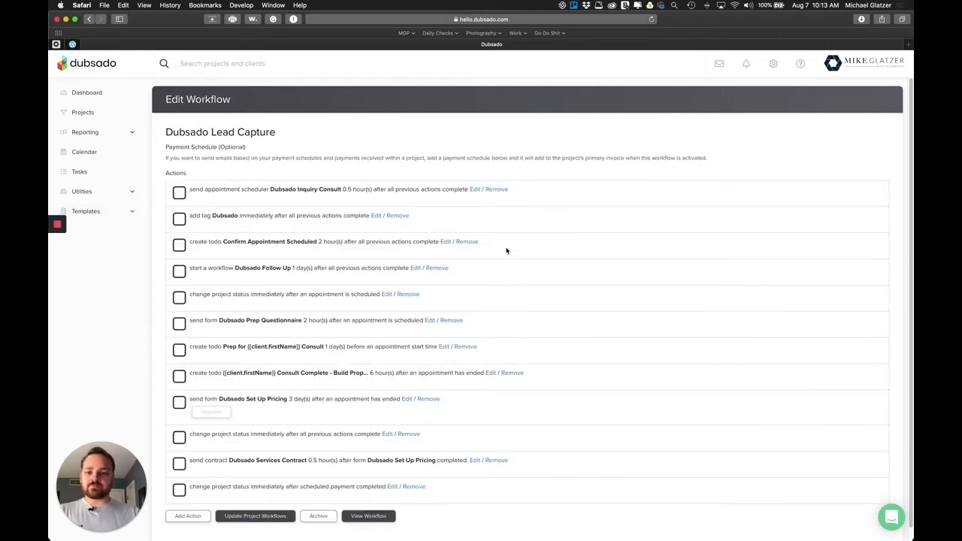
# Review the settings of the workflow's create-todo action for prepping the client consult, and close it without applying changes
pyautogui.scroll(-2, 532, 243)
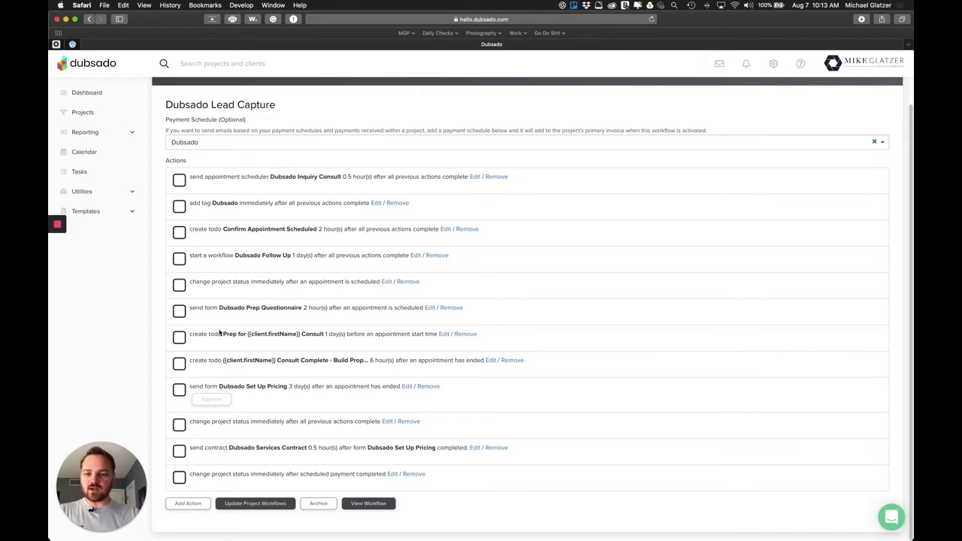
pyautogui.click(444, 334)
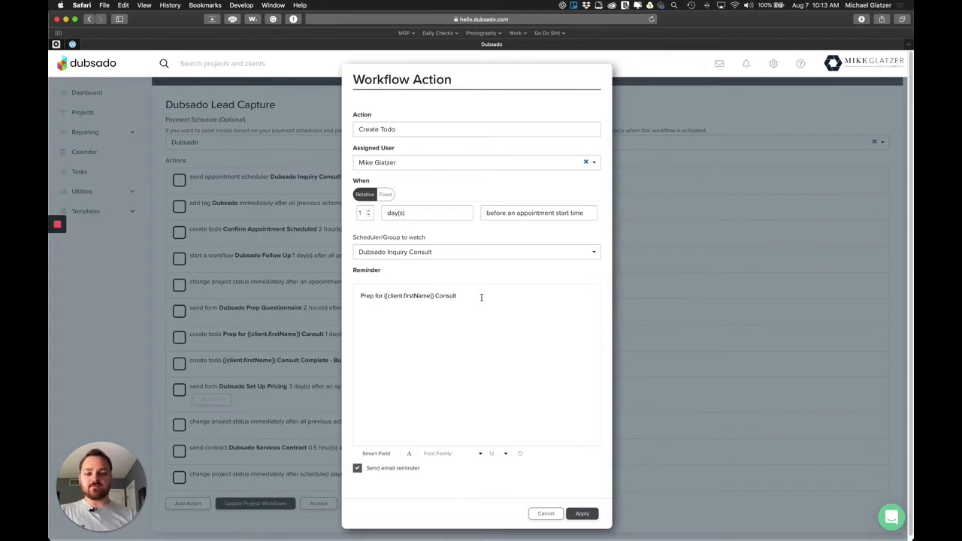
pyautogui.click(545, 513)
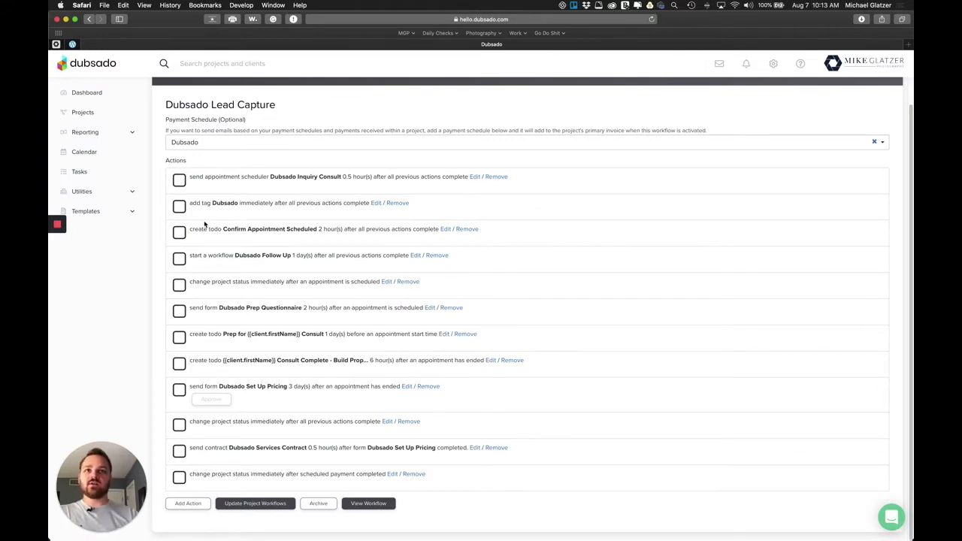
# Search the projects for "test" and open the Test project
pyautogui.click(84, 112)
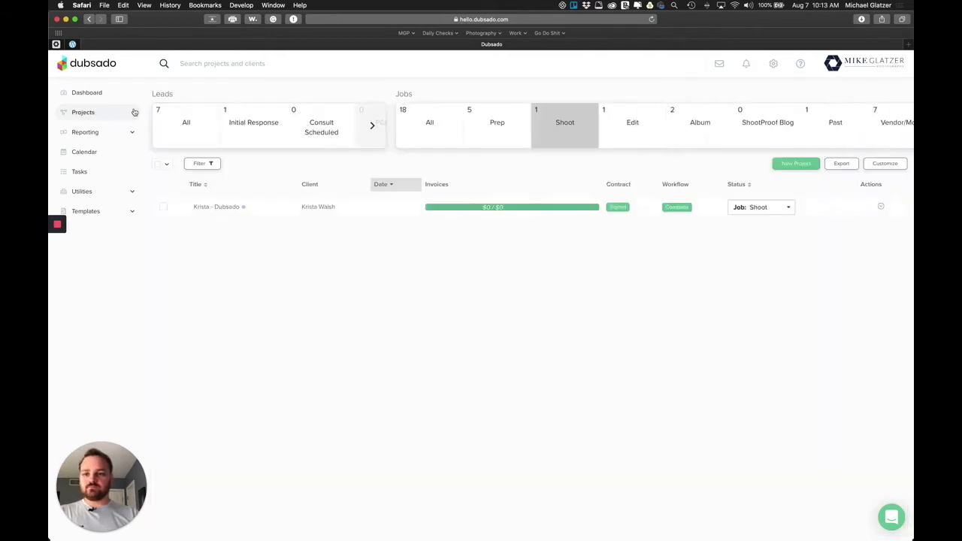
pyautogui.click(215, 66)
pyautogui.write('test')
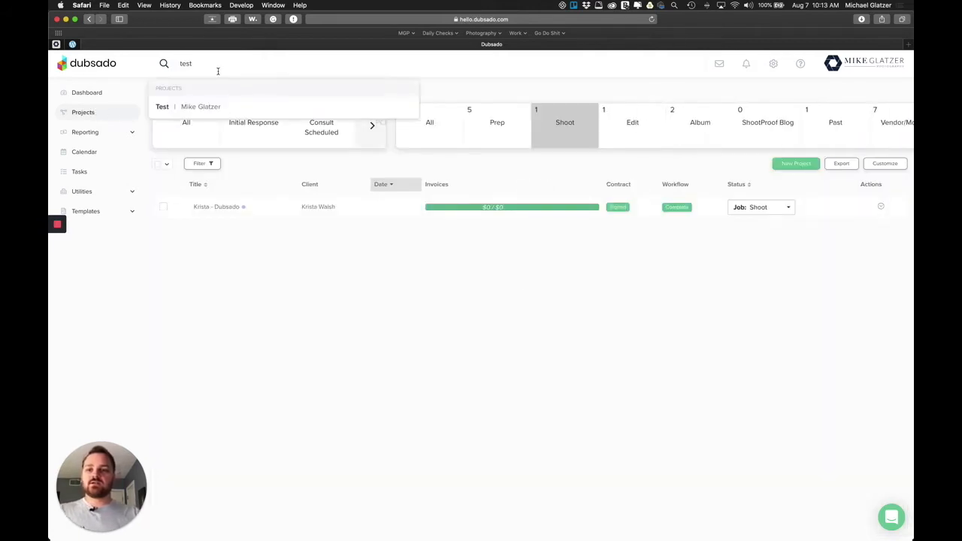
pyautogui.click(218, 108)
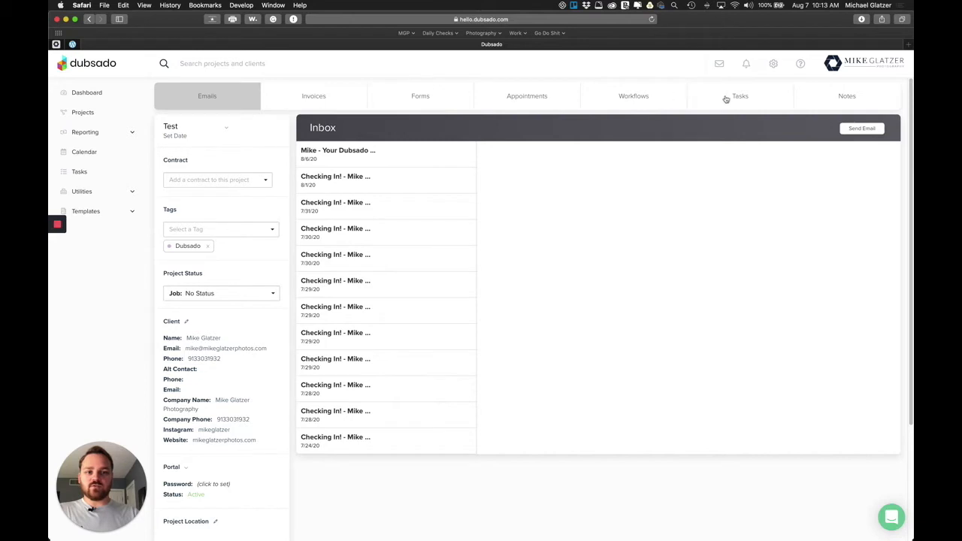
# Preview the Dubsado Lead Capture workflow in the project without applying it, and view the project's task list
pyautogui.click(642, 99)
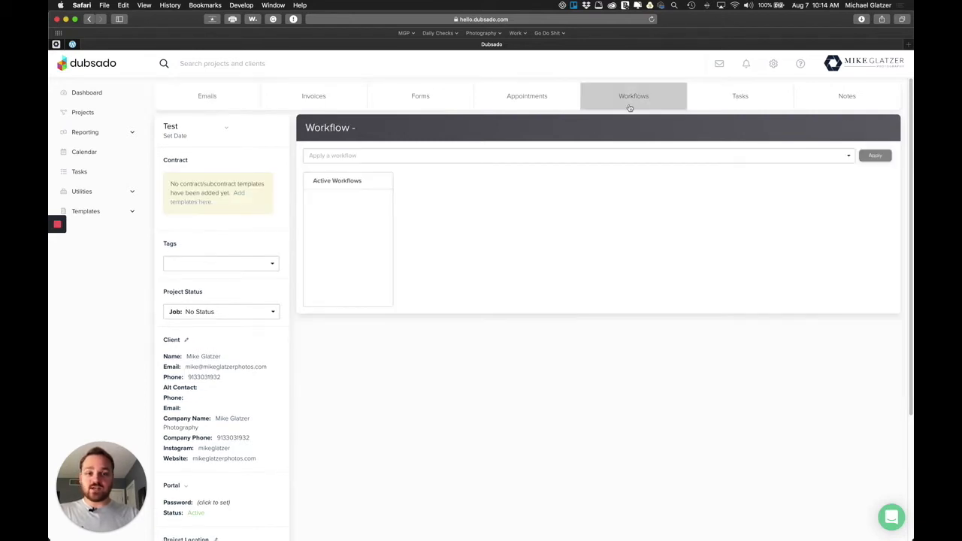
pyautogui.click(491, 160)
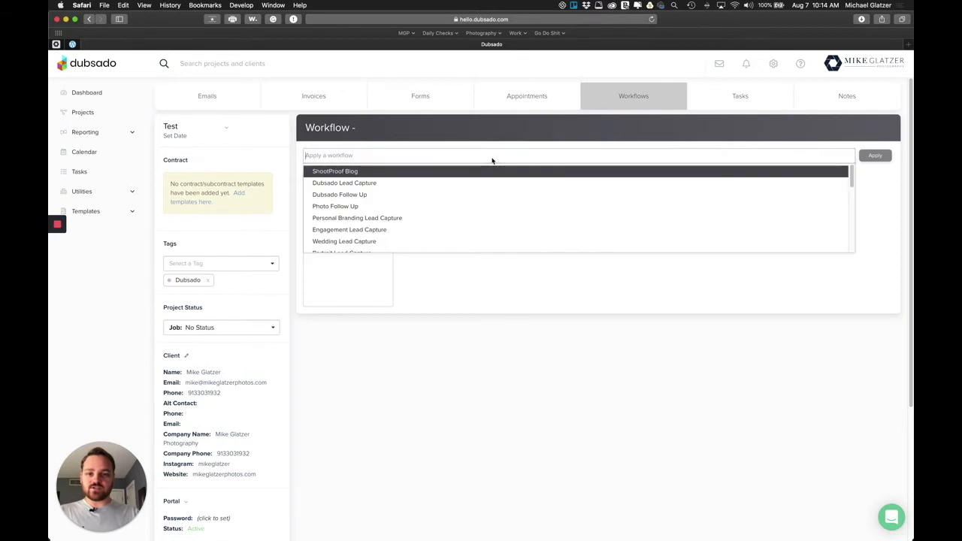
pyautogui.click(394, 184)
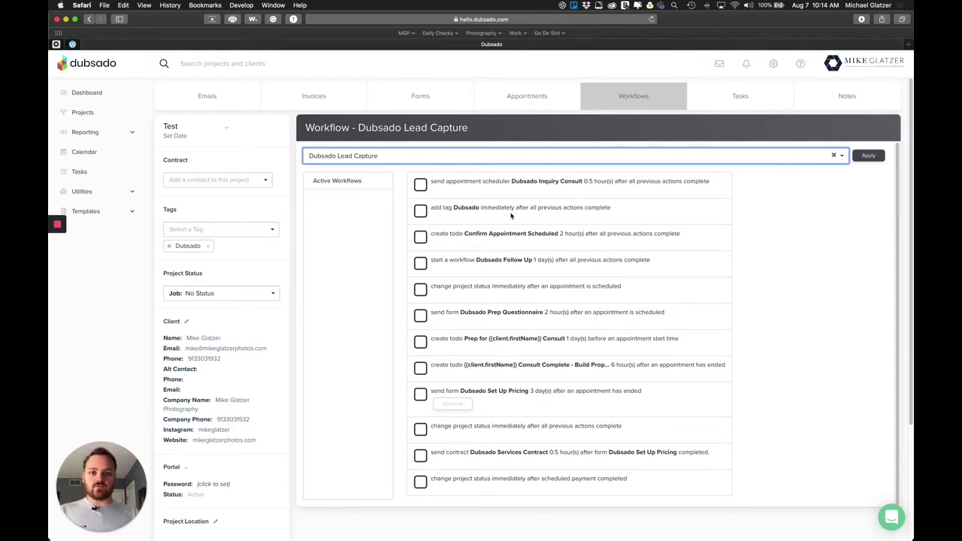
pyautogui.click(741, 98)
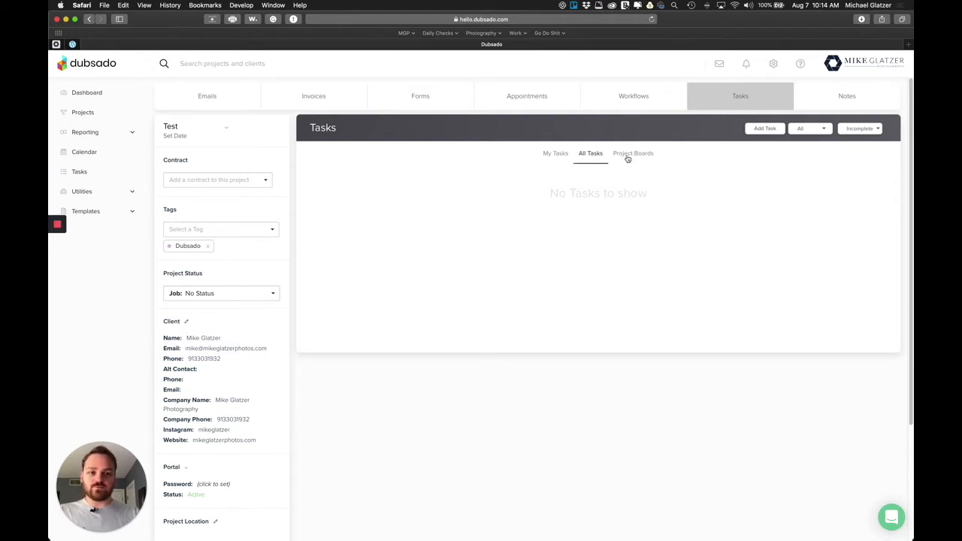
# Start a new task from the dashboard's task list with the body "Record Dubsado task Video"
pyautogui.click(99, 92)
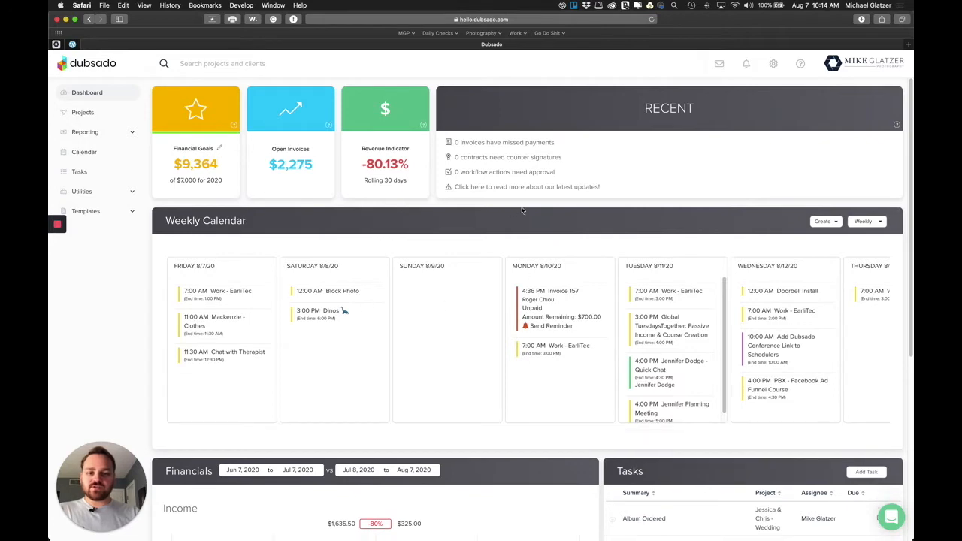
pyautogui.scroll(-5, 519, 211)
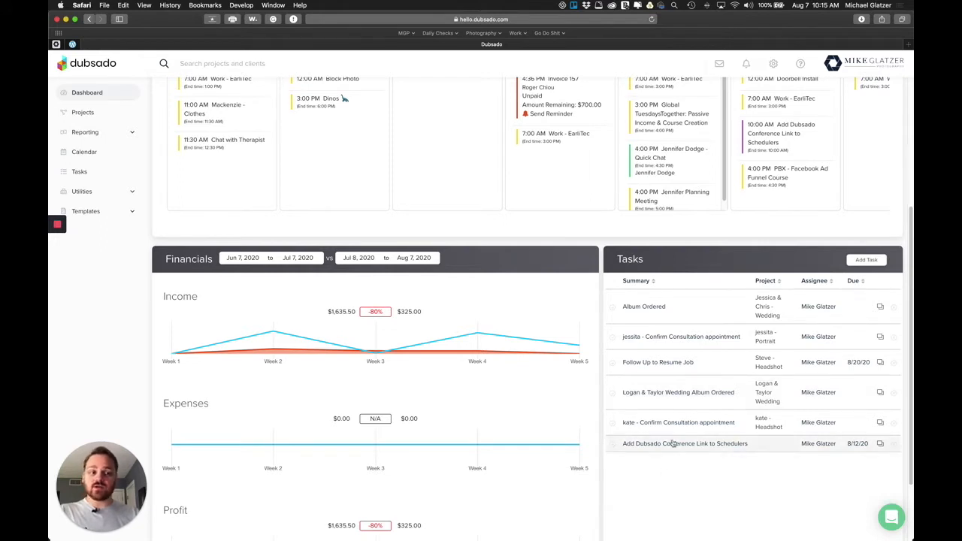
pyautogui.click(867, 261)
pyautogui.click(408, 239)
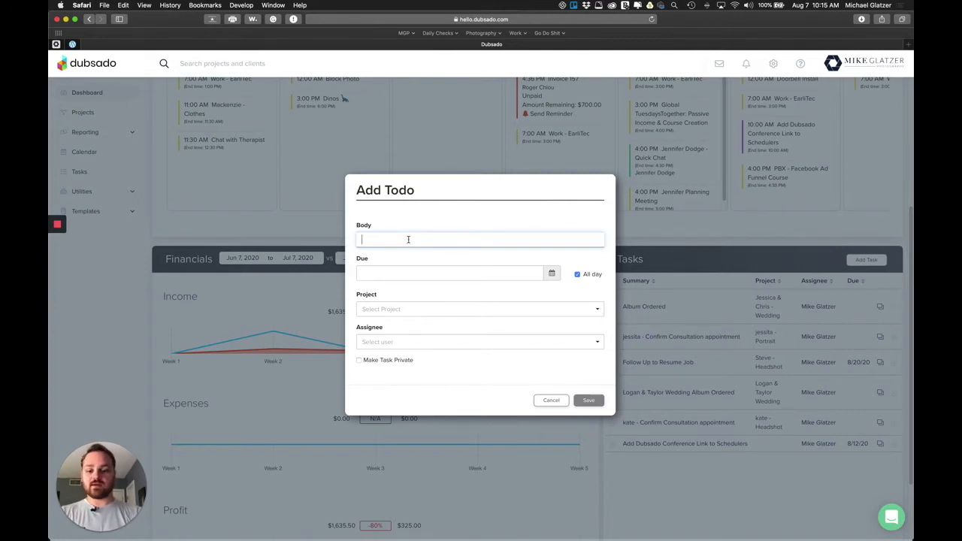
pyautogui.write('Create')
pyautogui.press('BackSpace')
pyautogui.press('BackSpace')
pyautogui.press('BackSpace')
pyautogui.press('BackSpace')
pyautogui.press('BackSpace')
pyautogui.press('BackSpace')
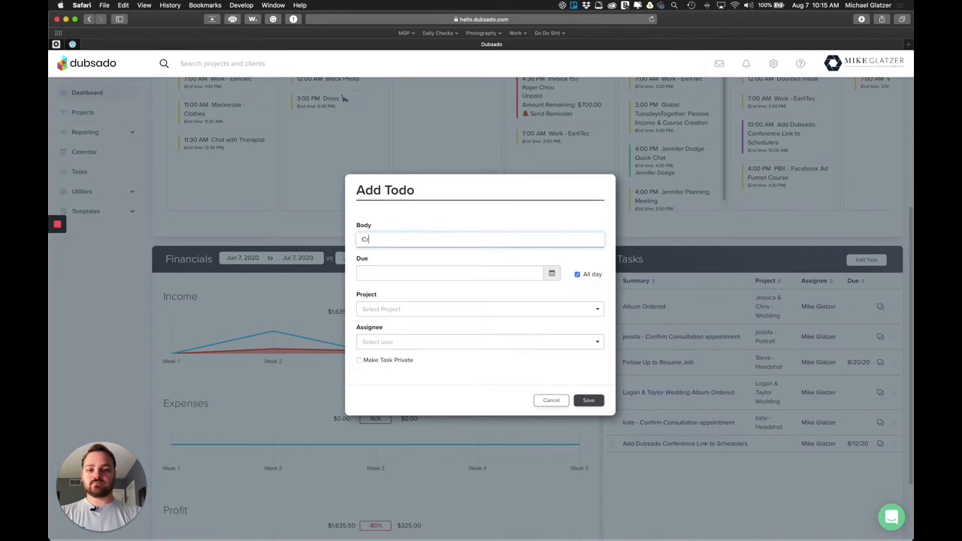
pyautogui.write('Record Du')
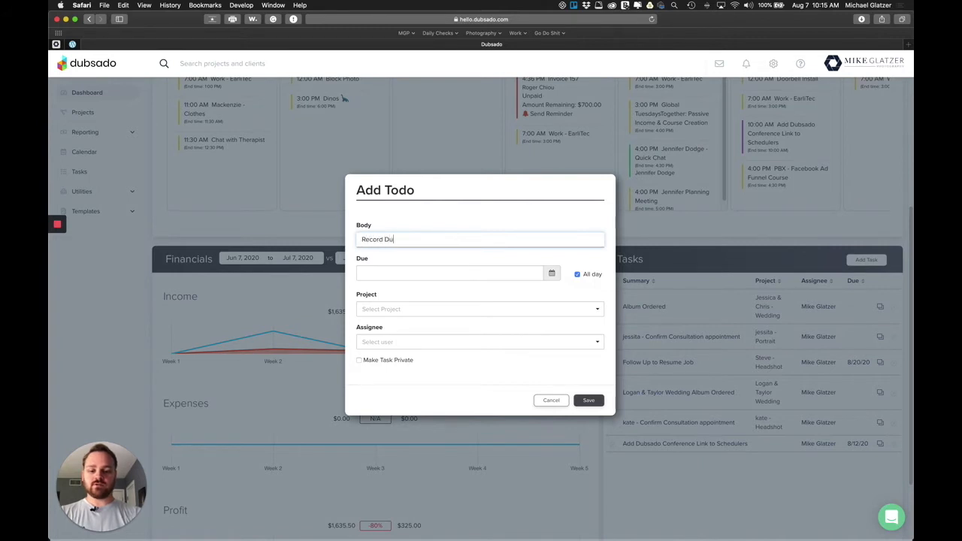
pyautogui.write('bsado task Video')
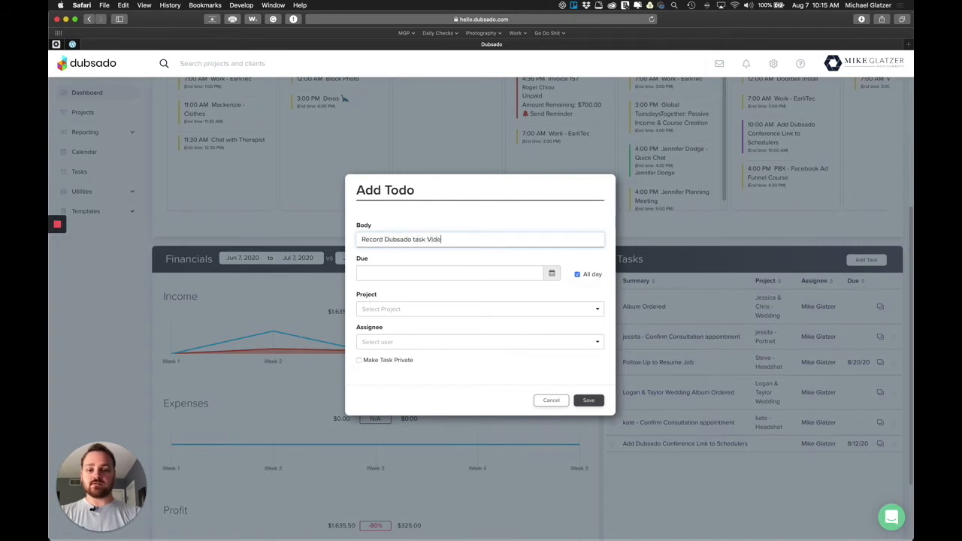
# Make the task due on 8/8/20 at 10:30 AM instead of all day, and assign it to the account owner
pyautogui.click(577, 275)
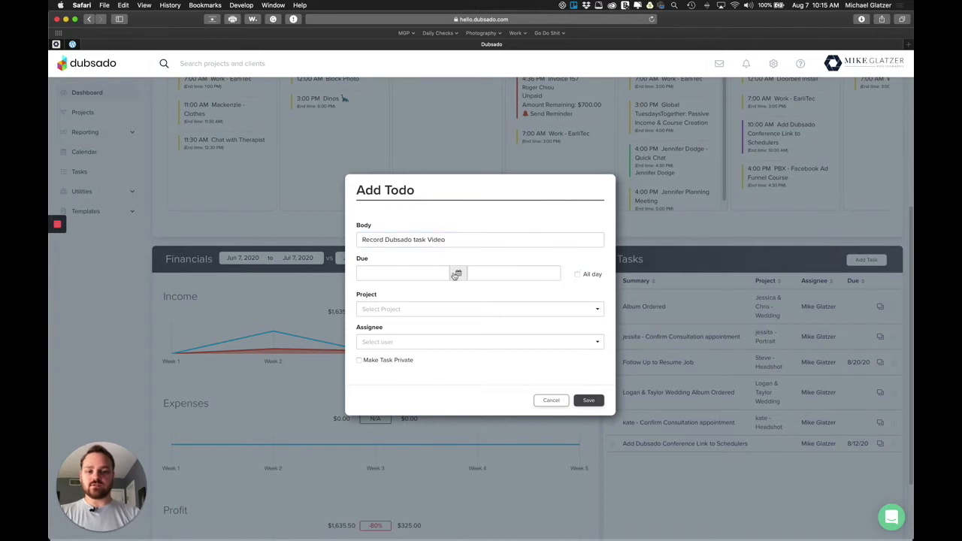
pyautogui.click(457, 275)
pyautogui.click(450, 326)
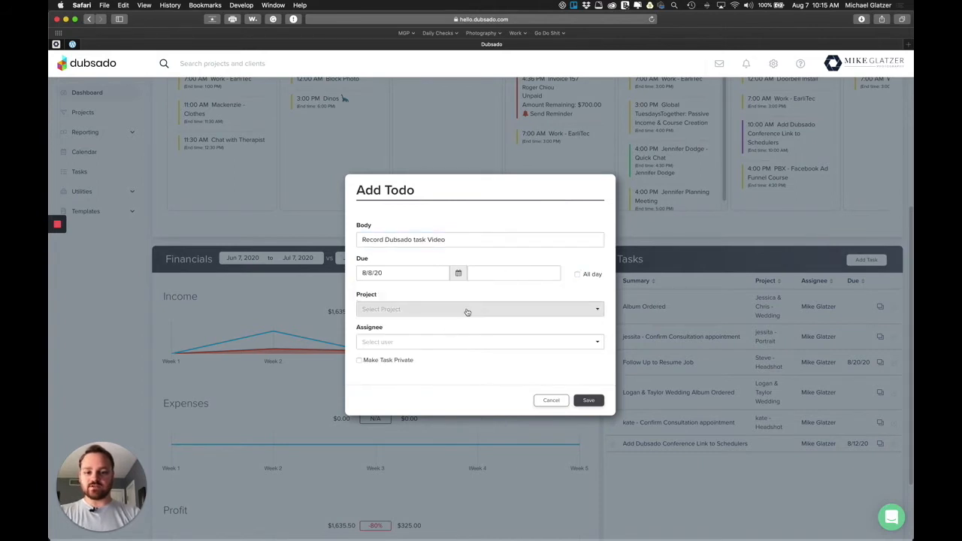
pyautogui.click(500, 272)
pyautogui.scroll(-10, 490, 312)
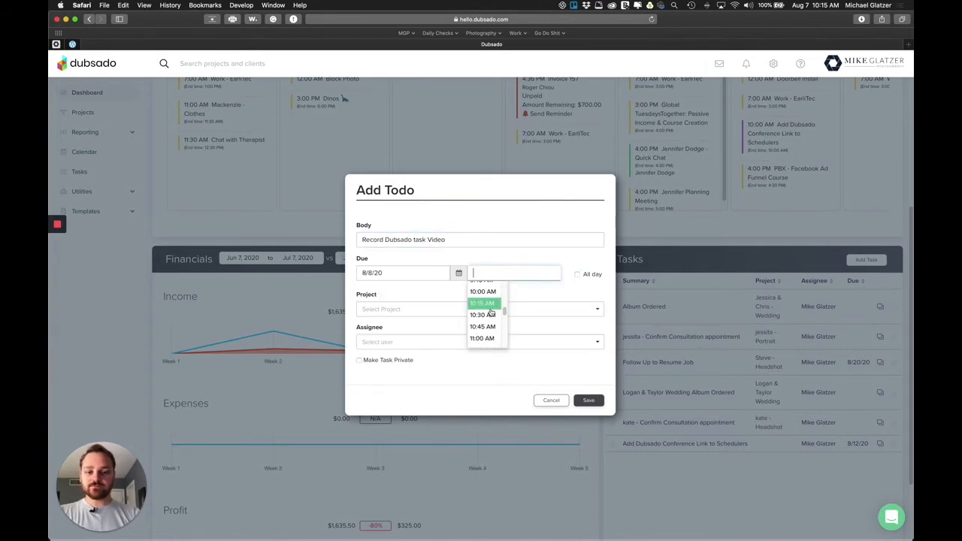
pyautogui.click(485, 316)
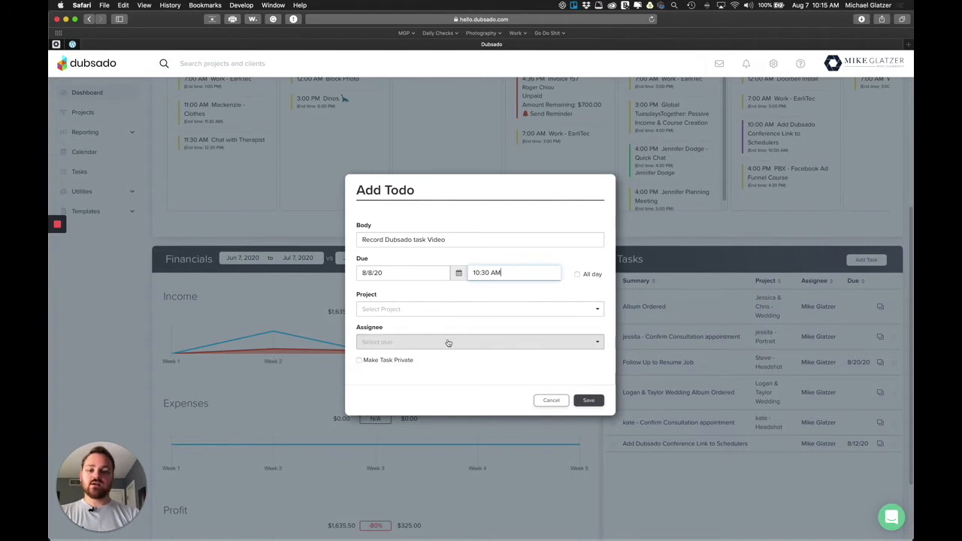
pyautogui.click(448, 341)
pyautogui.click(439, 359)
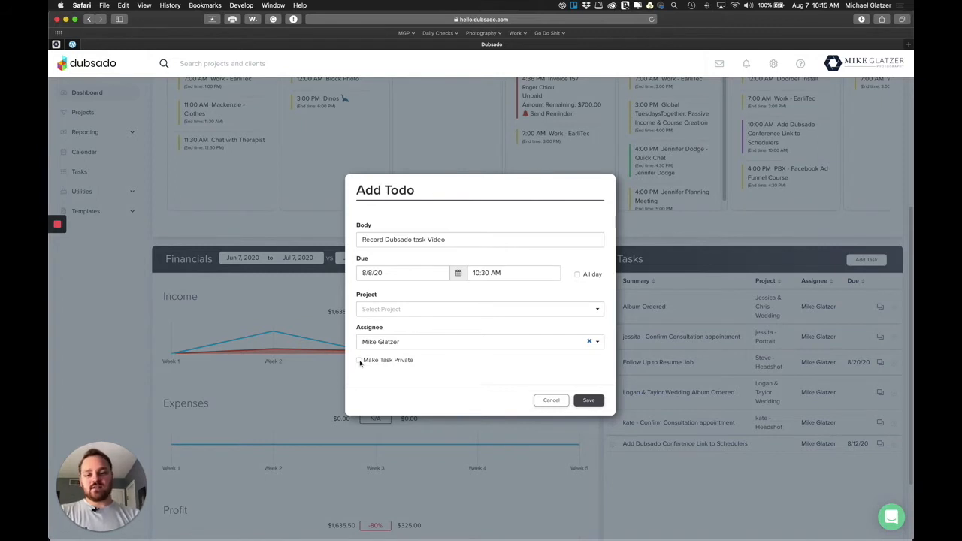
# Try linking the task to the Test project, and clear the project selection
pyautogui.click(434, 311)
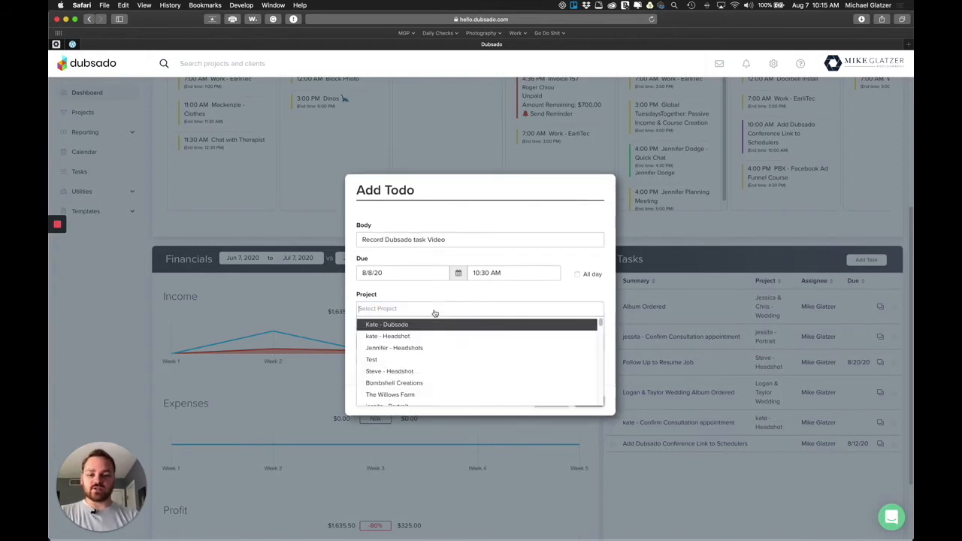
pyautogui.click(415, 361)
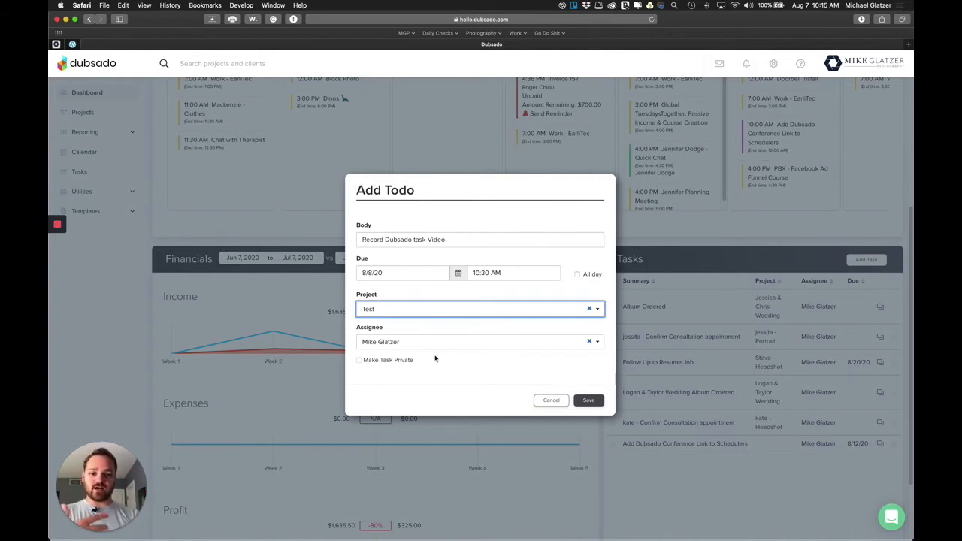
pyautogui.click(589, 309)
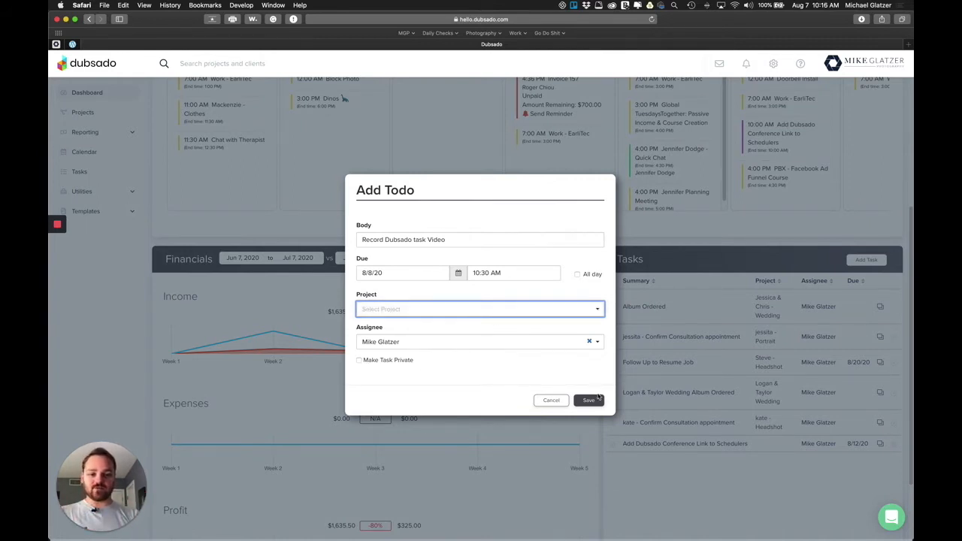
# Save the new task and remove it from the dashboard's task list
pyautogui.click(589, 401)
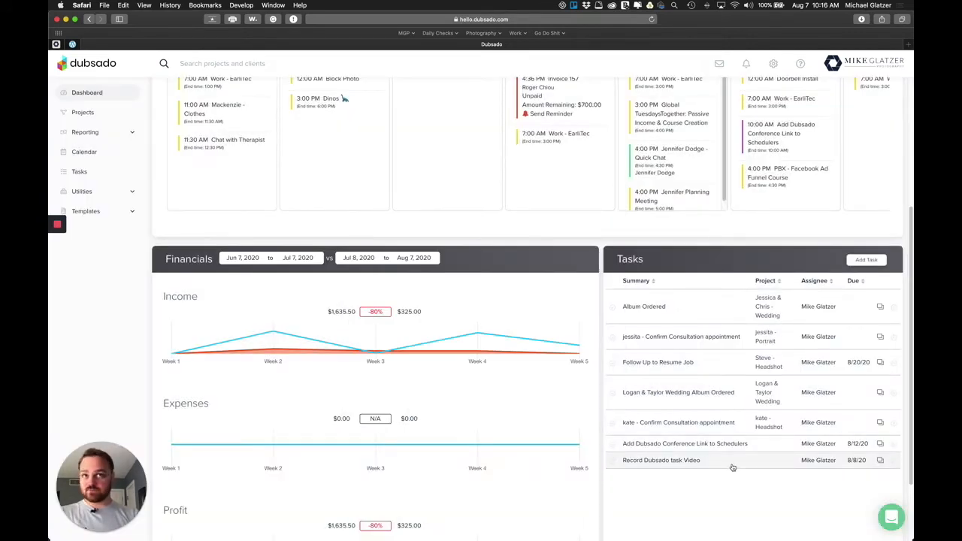
pyautogui.click(893, 463)
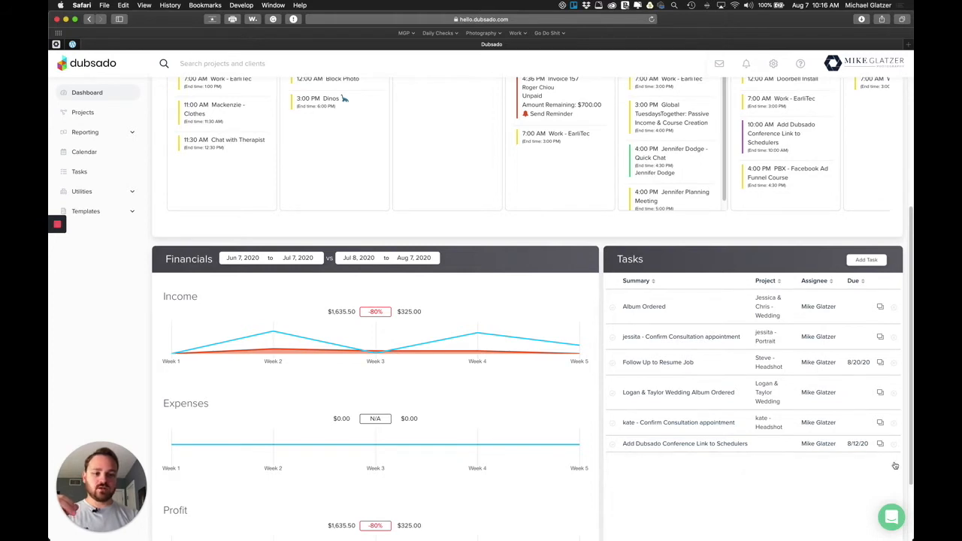
# Open the full Tasks page and compare the My Tasks and All Tasks views
pyautogui.click(79, 172)
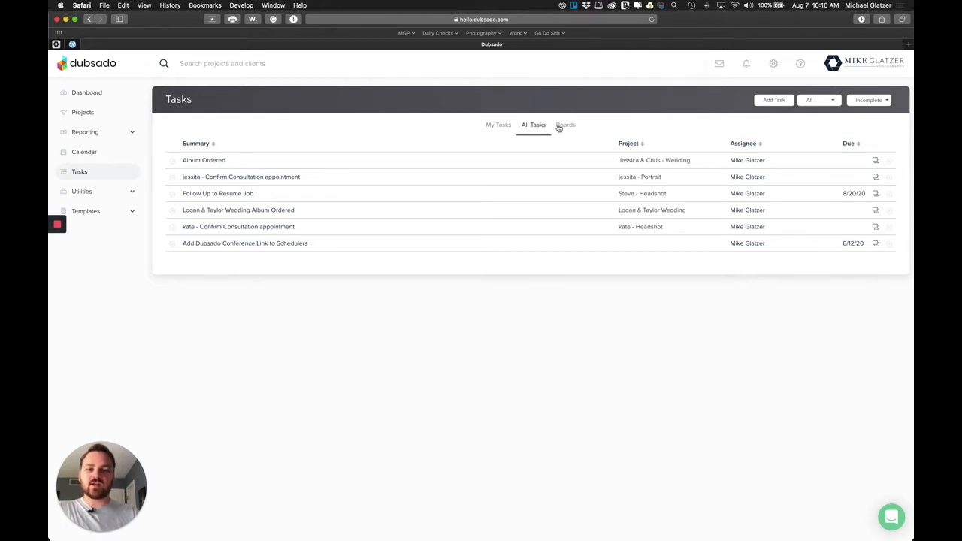
pyautogui.click(497, 129)
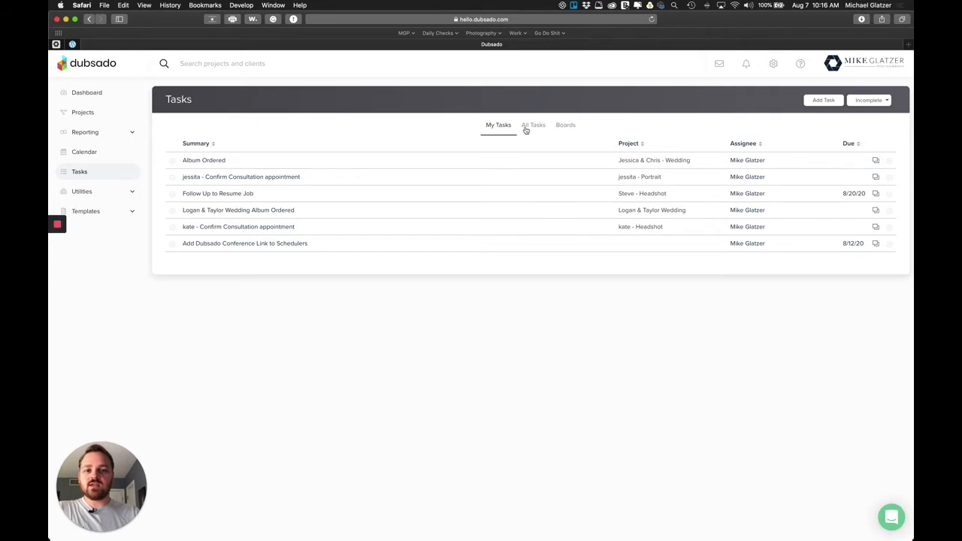
pyautogui.click(530, 129)
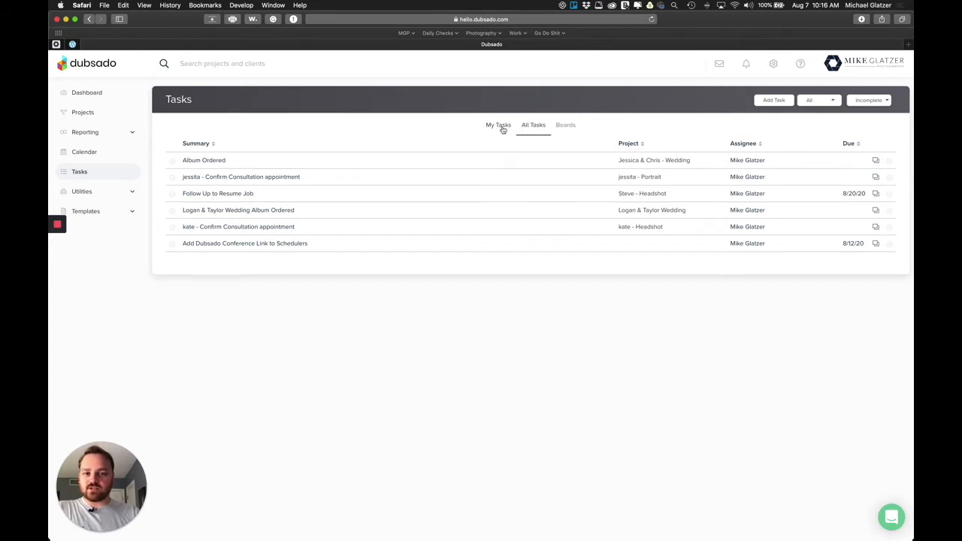
pyautogui.click(496, 127)
pyautogui.click(523, 129)
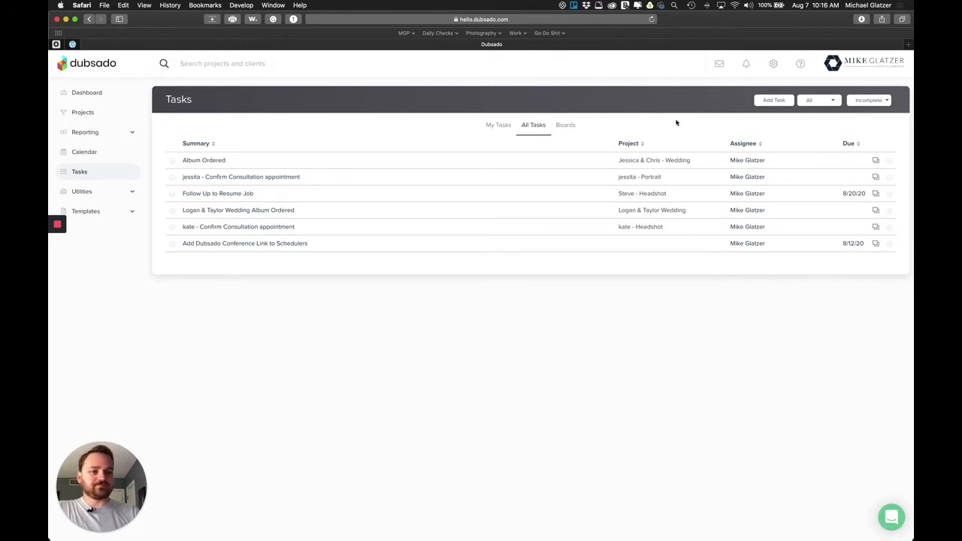
# Start a new task with the body "Create Dubsado Task Video"
pyautogui.click(774, 101)
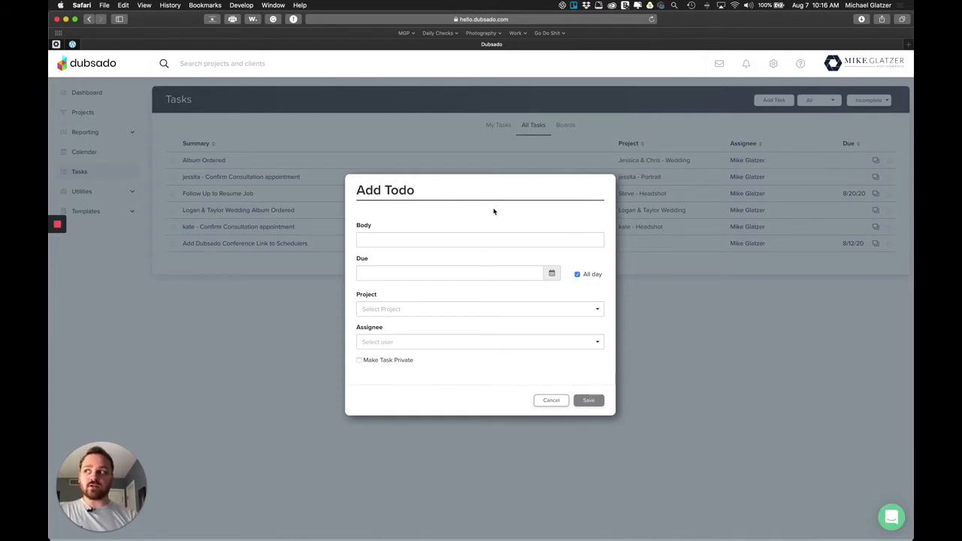
pyautogui.click(456, 239)
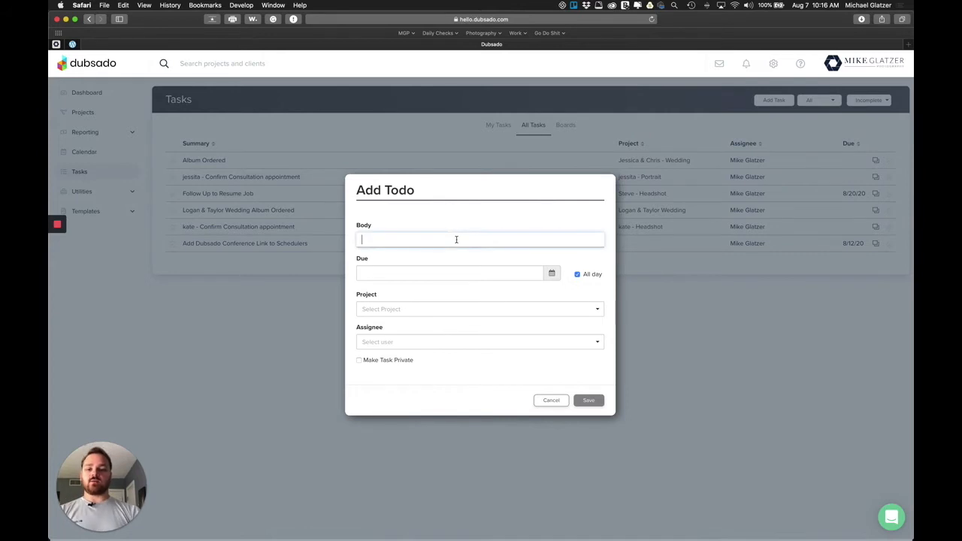
pyautogui.write('Create ')
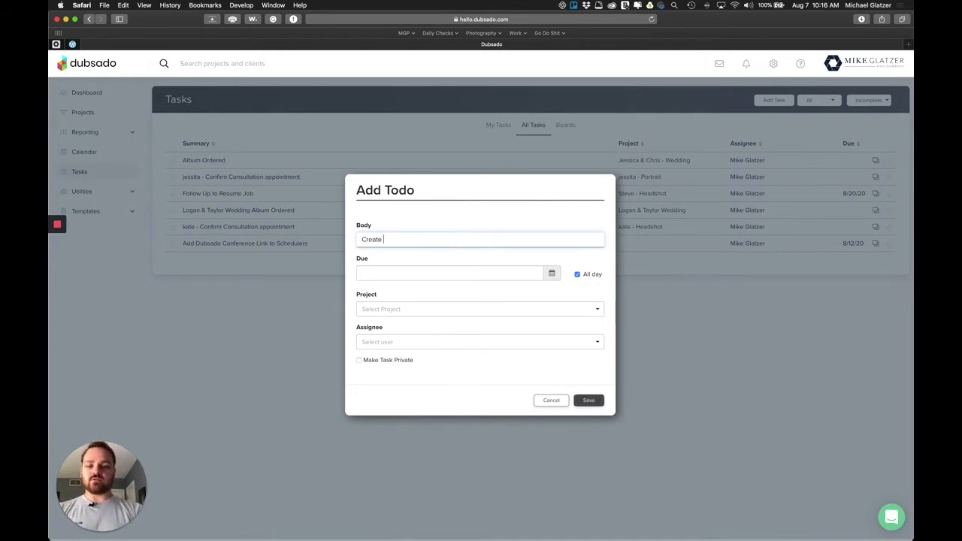
pyautogui.write('Dubsado Task Video')
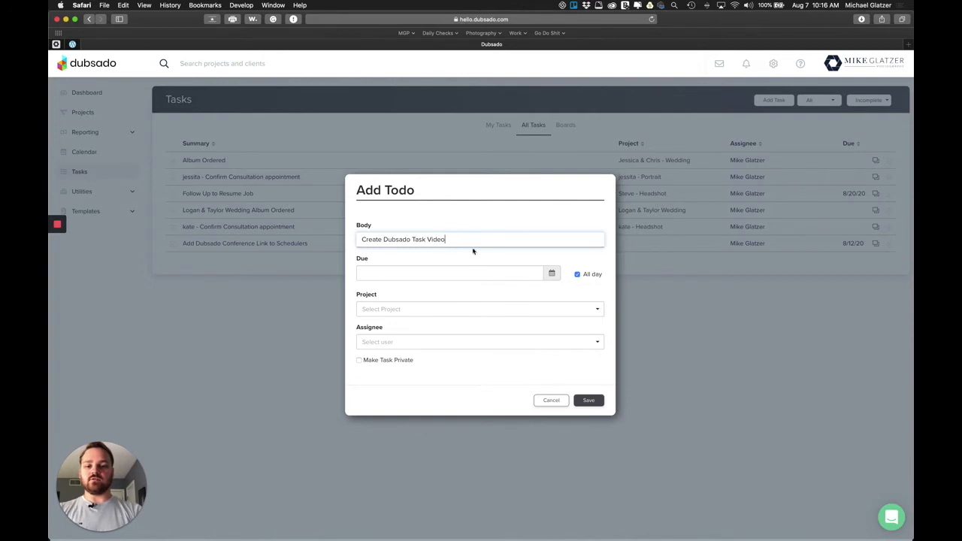
# Make the new task due on 8/8/20 at 10:30 AM instead of all day
pyautogui.click(577, 275)
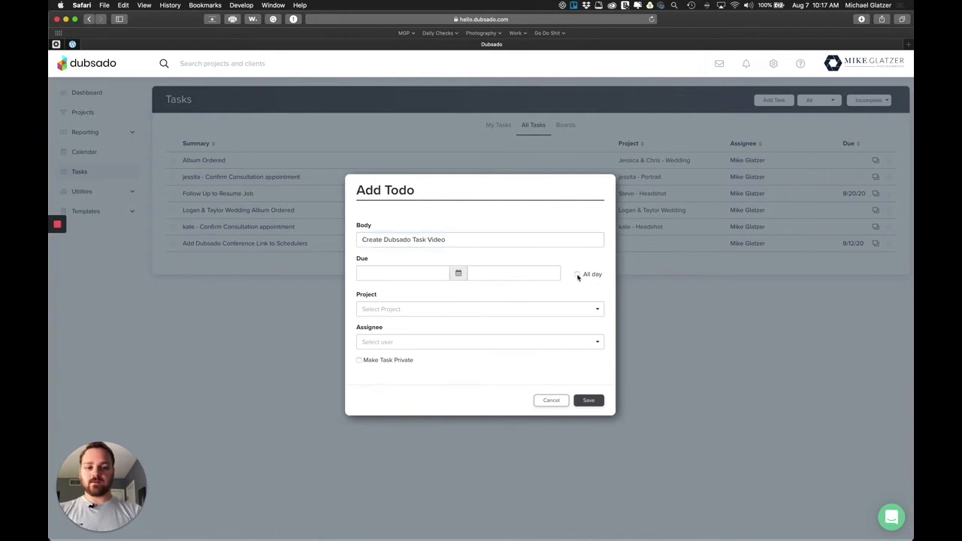
pyautogui.click(457, 275)
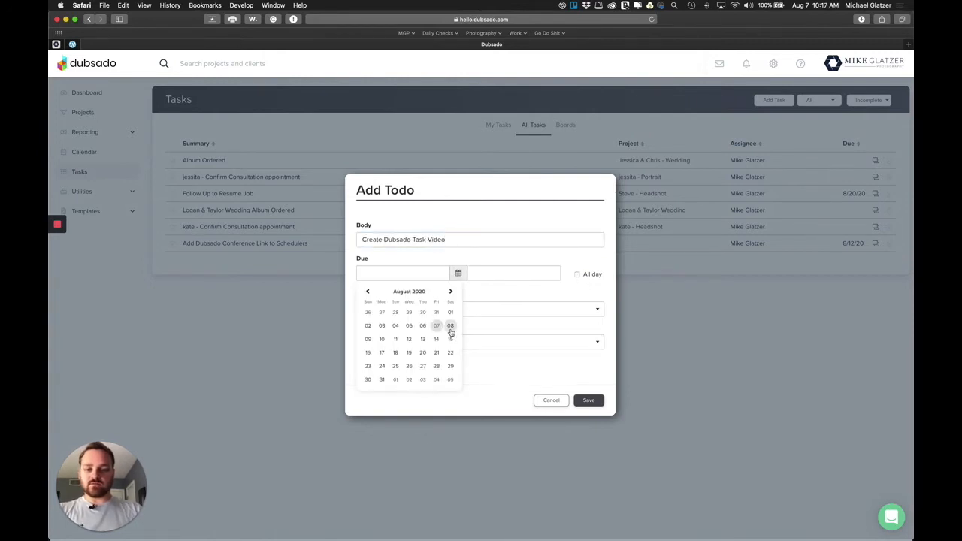
pyautogui.click(451, 324)
pyautogui.click(495, 275)
pyautogui.write('10')
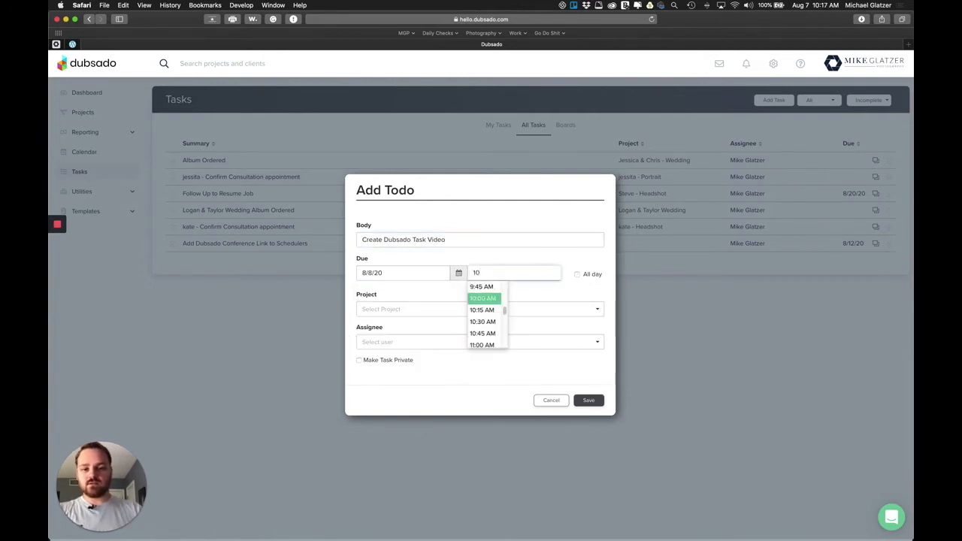
pyautogui.click(482, 324)
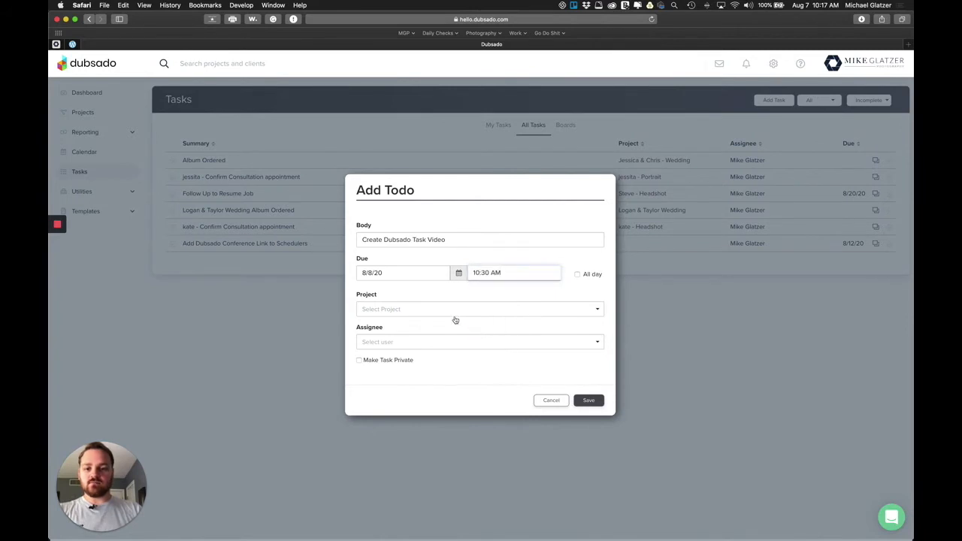
# Assign the task to the account owner and save it
pyautogui.click(426, 344)
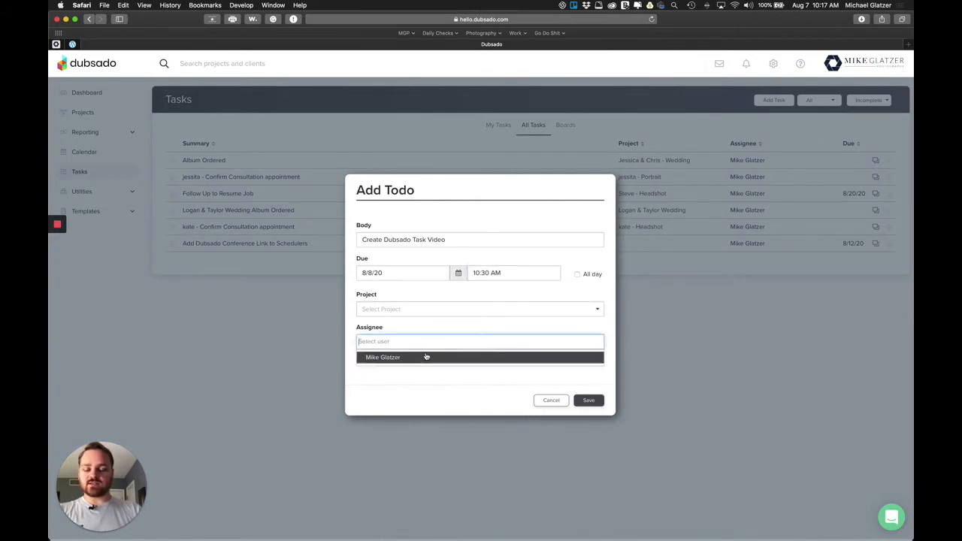
pyautogui.click(424, 362)
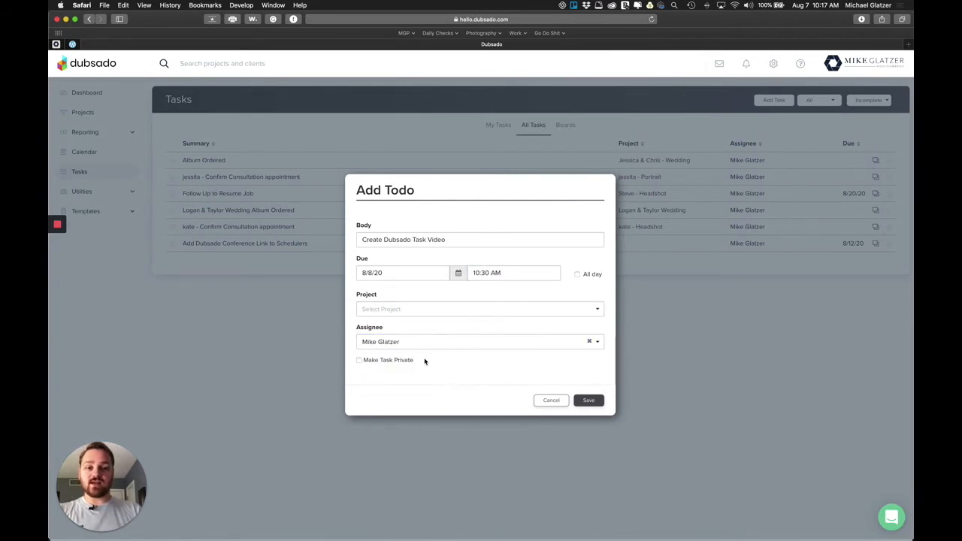
pyautogui.click(588, 402)
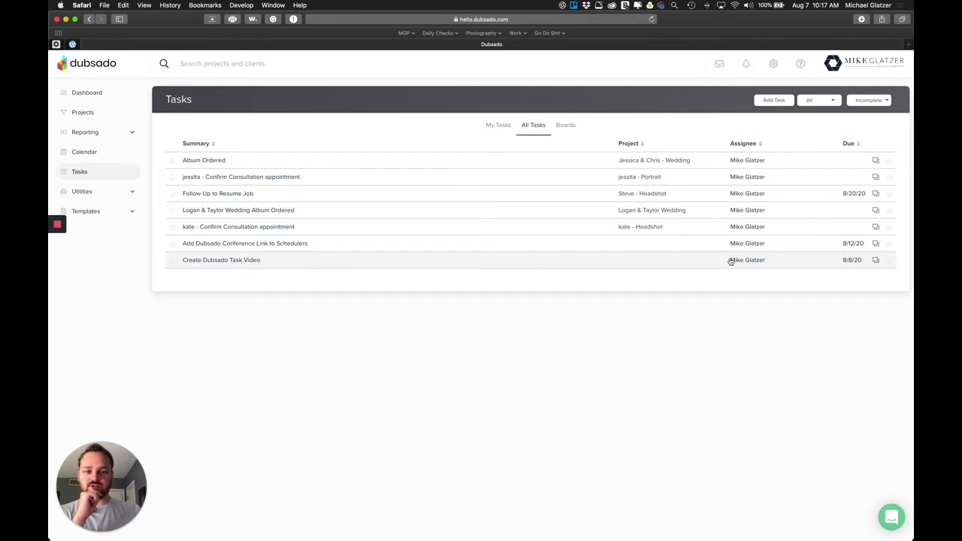
# Check for the new task in My Tasks and All Tasks, and save the Create Dubsado Task Video task without its assignee
pyautogui.click(496, 125)
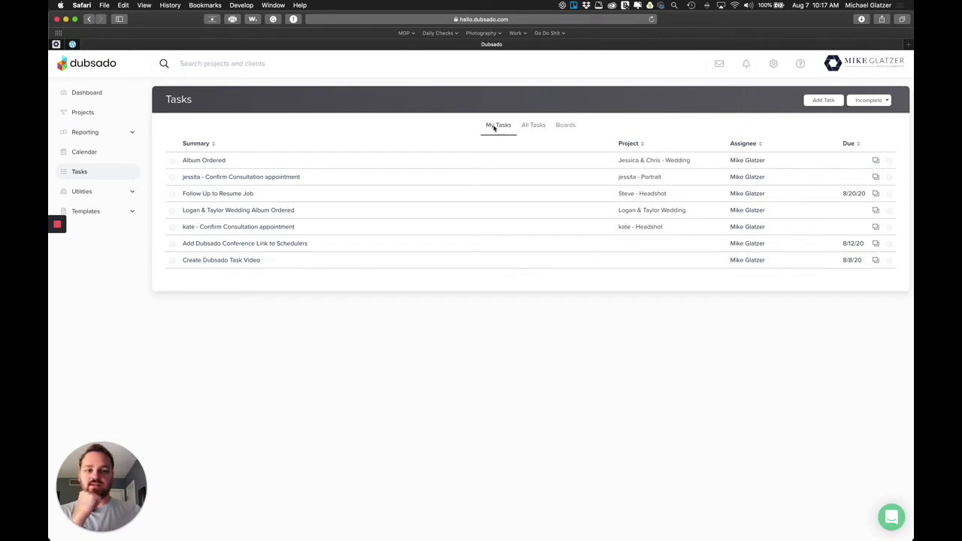
pyautogui.click(539, 129)
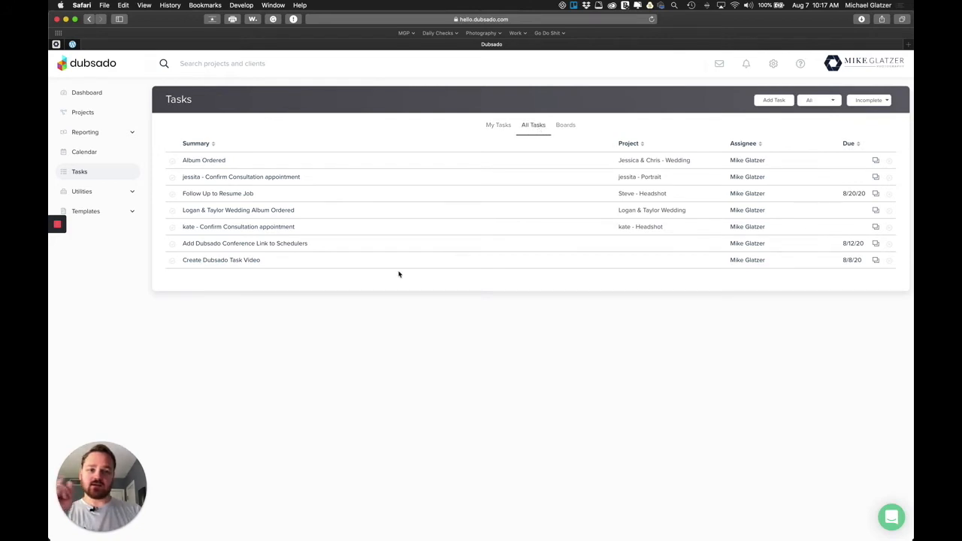
pyautogui.click(235, 262)
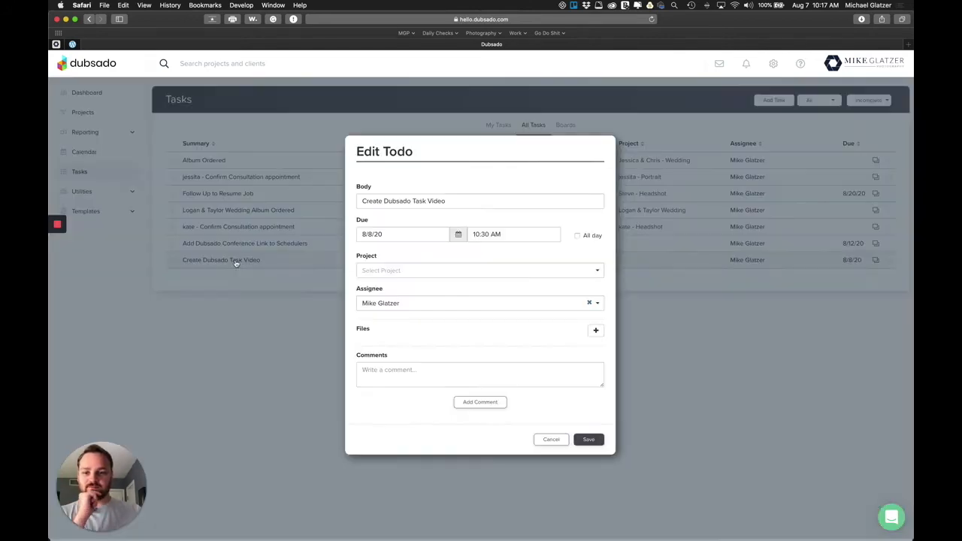
pyautogui.click(590, 303)
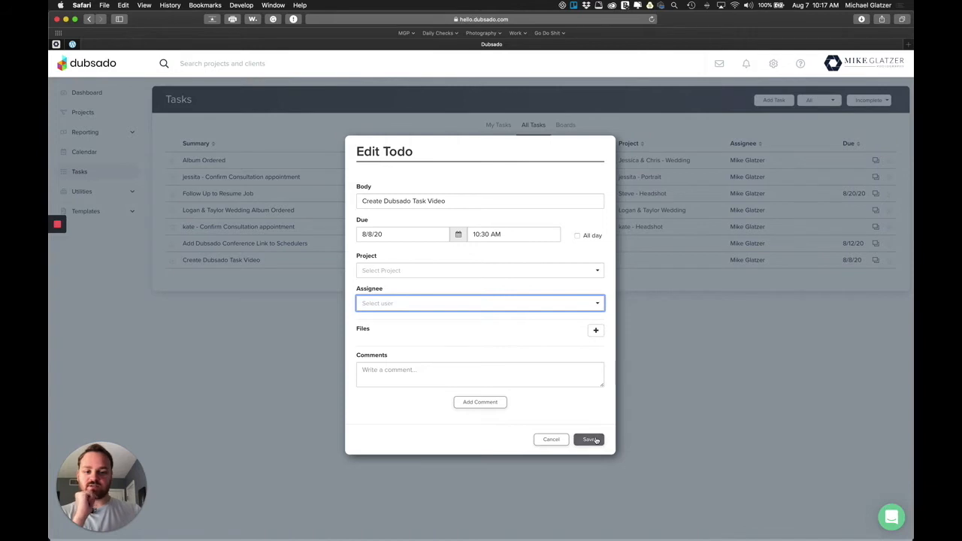
pyautogui.click(590, 438)
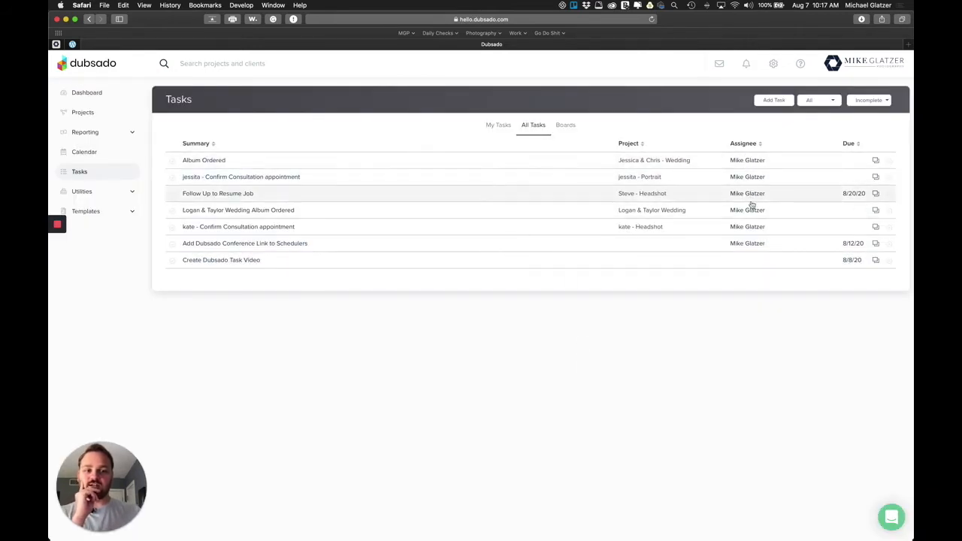
# Compare the My Tasks and All Tasks views for the unassigned task, ending on All Tasks
pyautogui.click(501, 128)
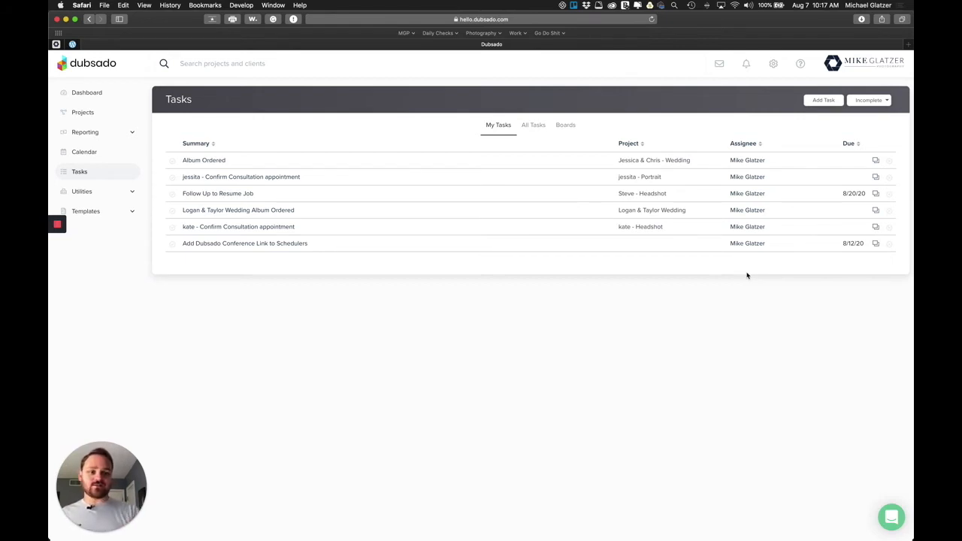
pyautogui.click(538, 126)
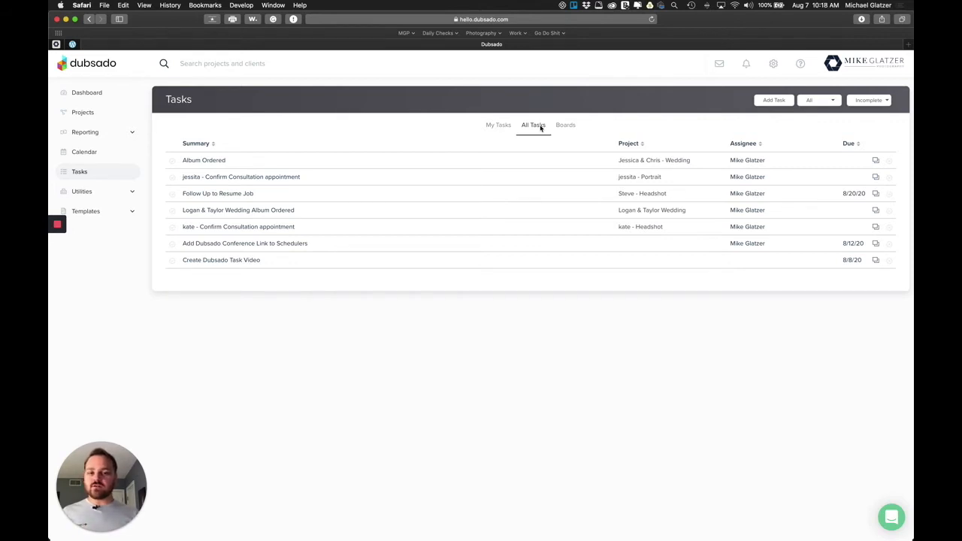
pyautogui.click(496, 126)
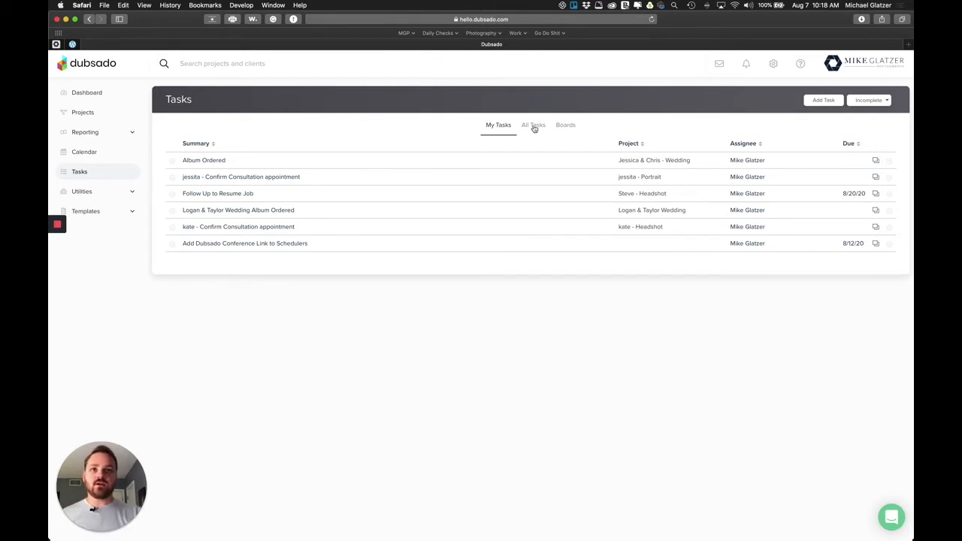
pyautogui.click(534, 126)
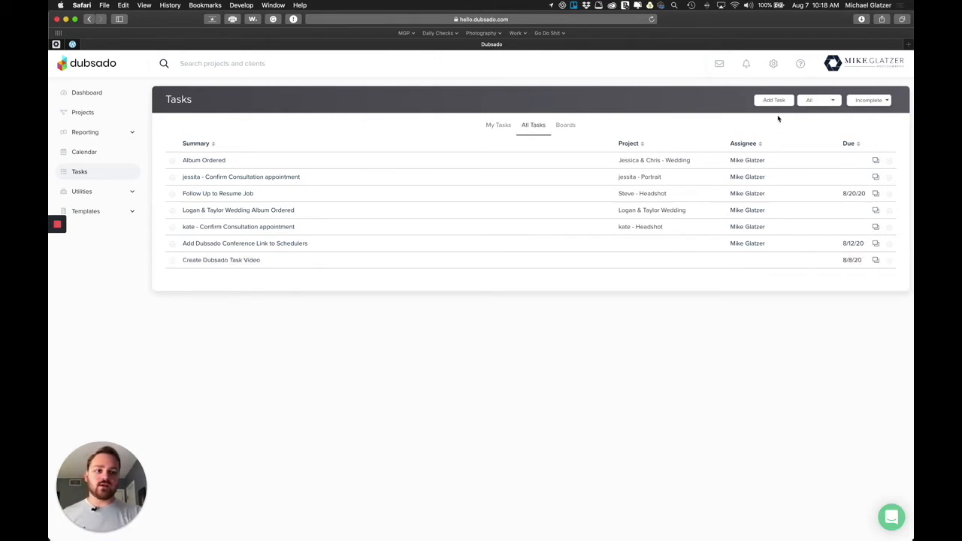
# Filter All Tasks by the account owner as assignee, and reset the filter to All
pyautogui.click(834, 106)
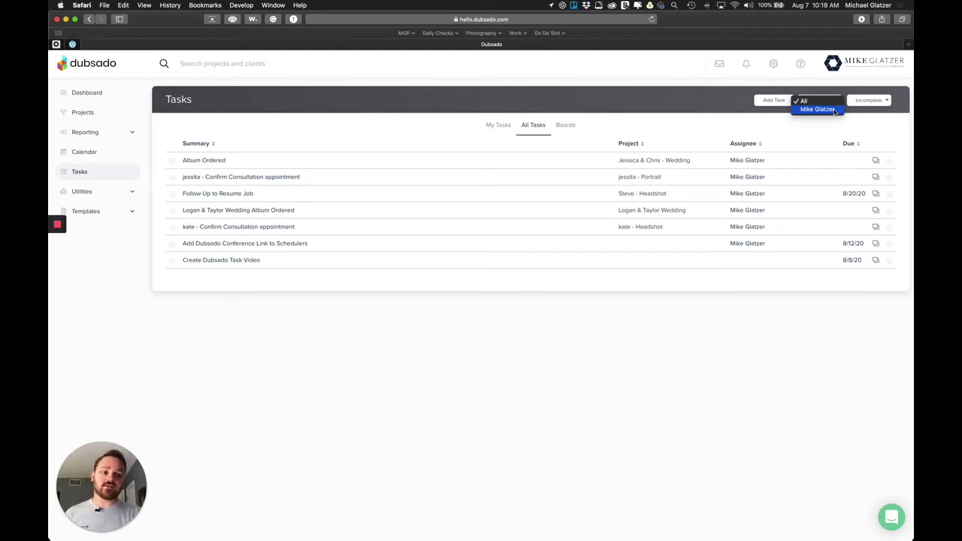
pyautogui.click(833, 110)
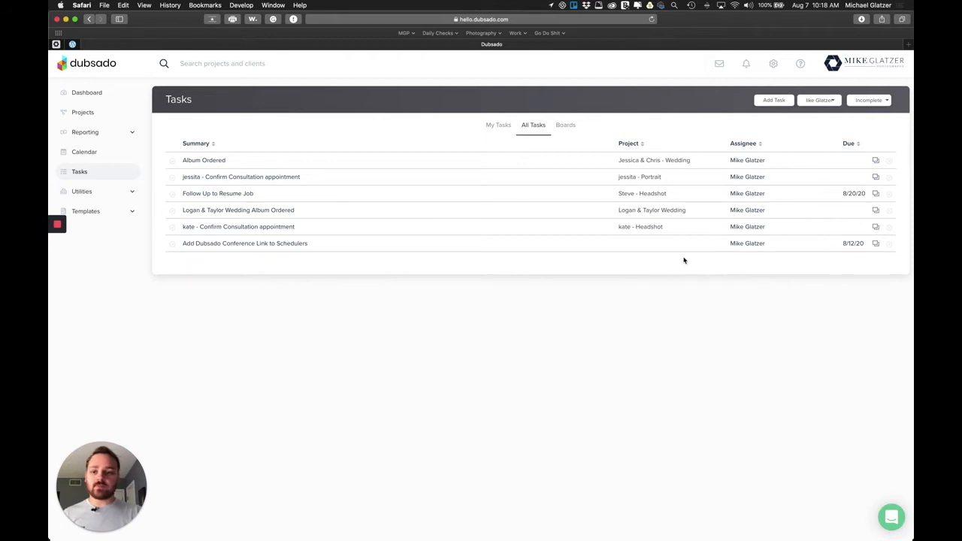
pyautogui.click(820, 98)
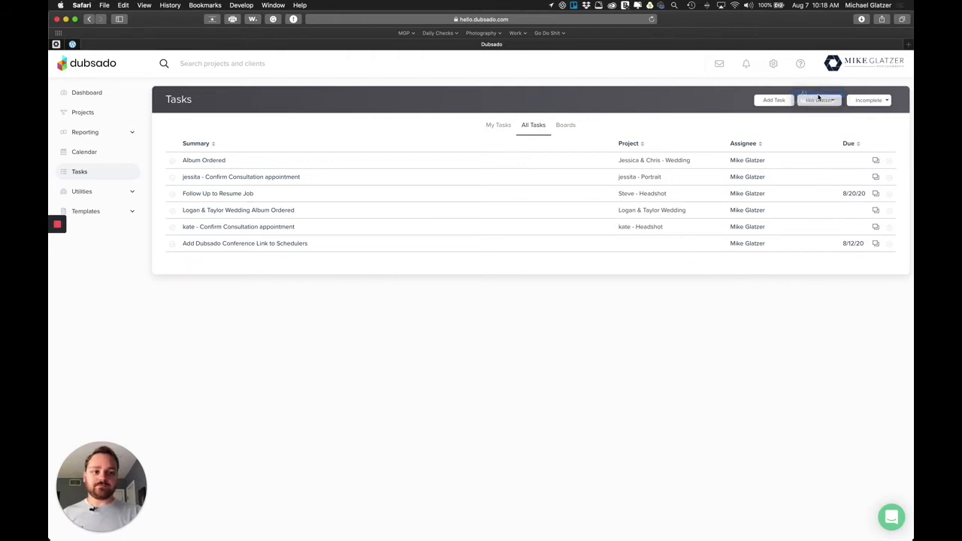
pyautogui.click(819, 109)
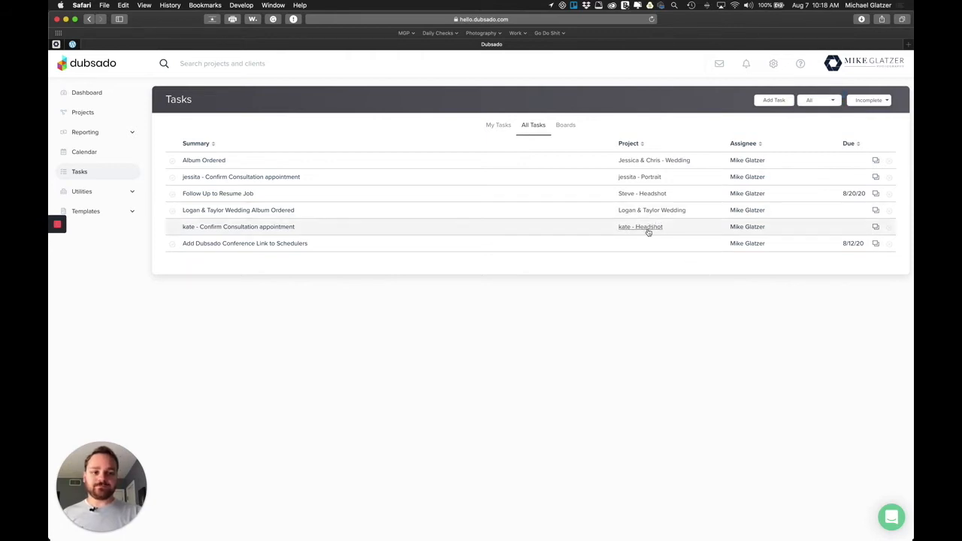
# Check the completion status filter options, keeping Incomplete, and remove the Create Dubsado Task Video task from the list
pyautogui.click(892, 104)
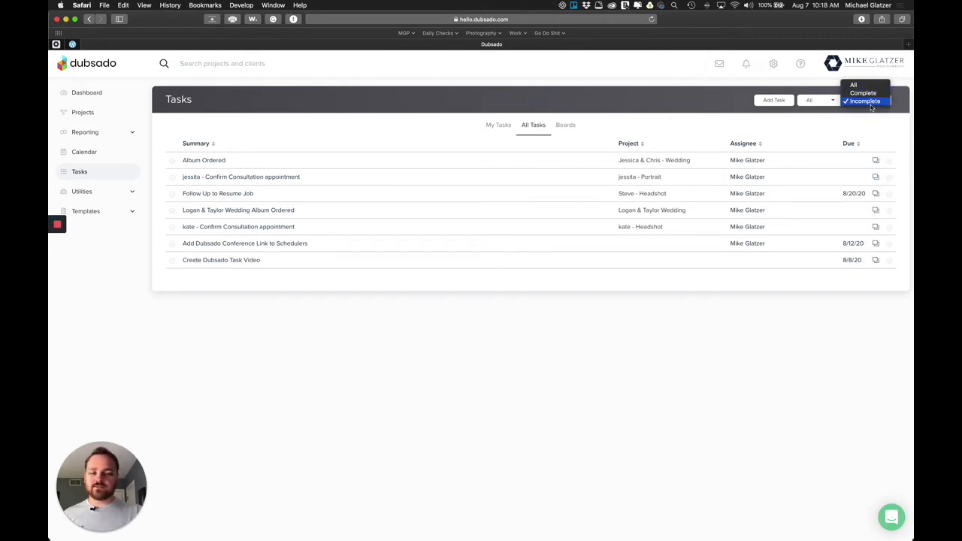
pyautogui.click(864, 121)
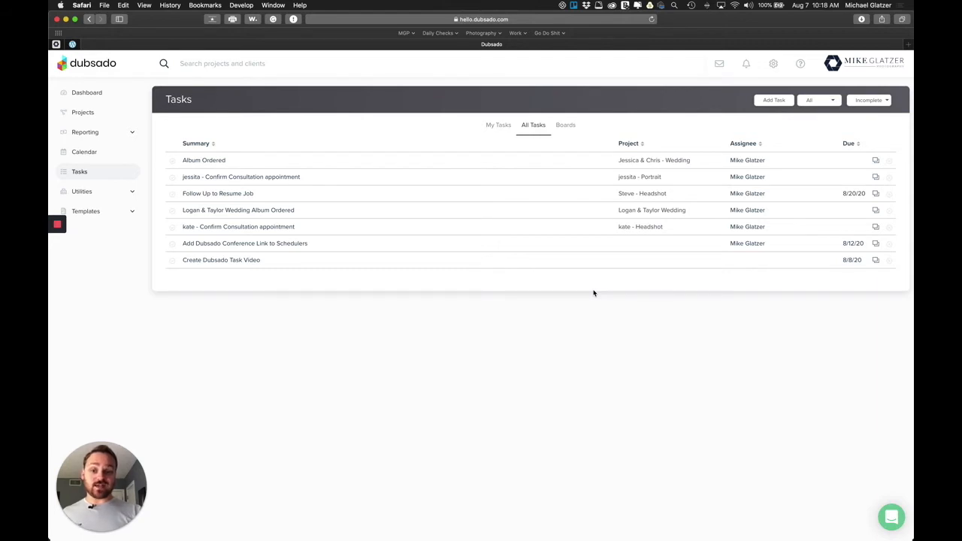
pyautogui.click(889, 261)
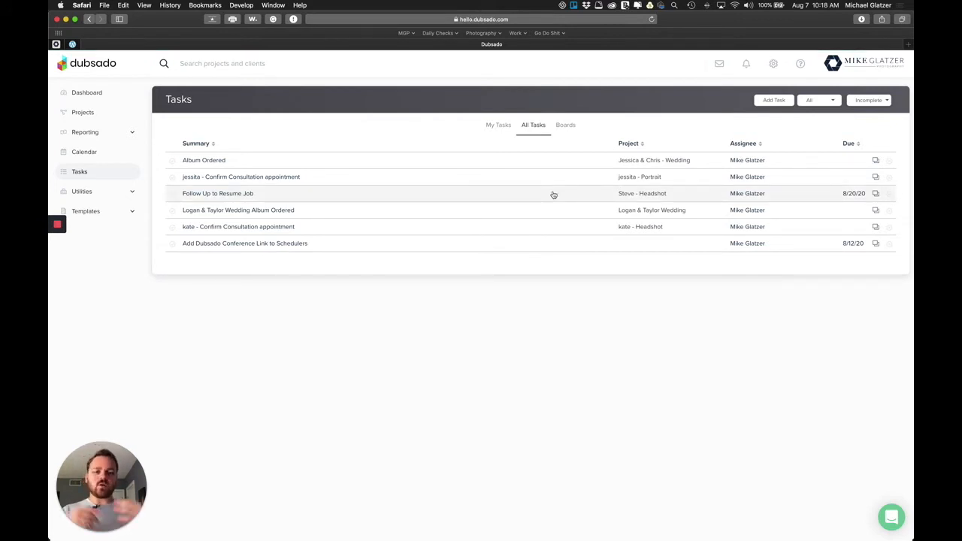
# Open the task boards, and switch to Trello to look over the lists on the Photo To Do board
pyautogui.click(563, 127)
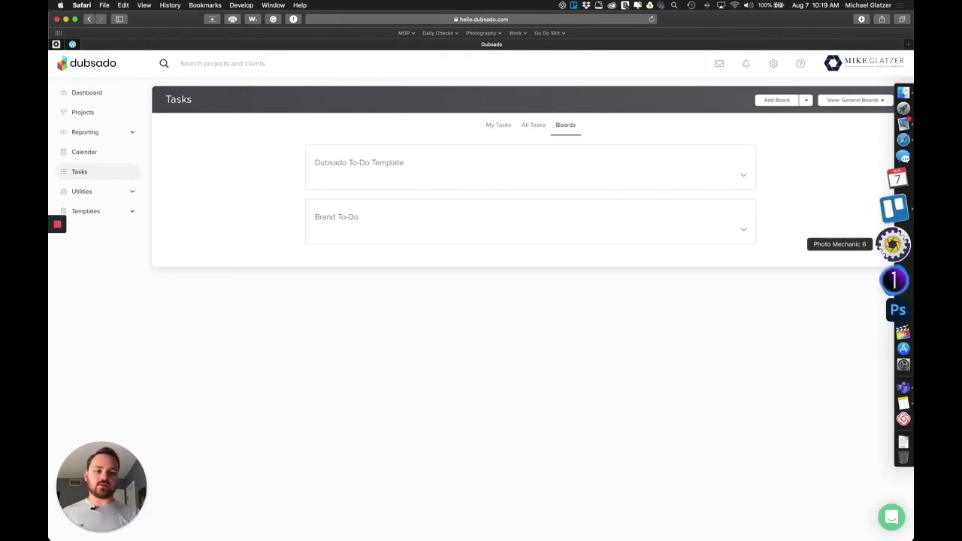
pyautogui.click(894, 223)
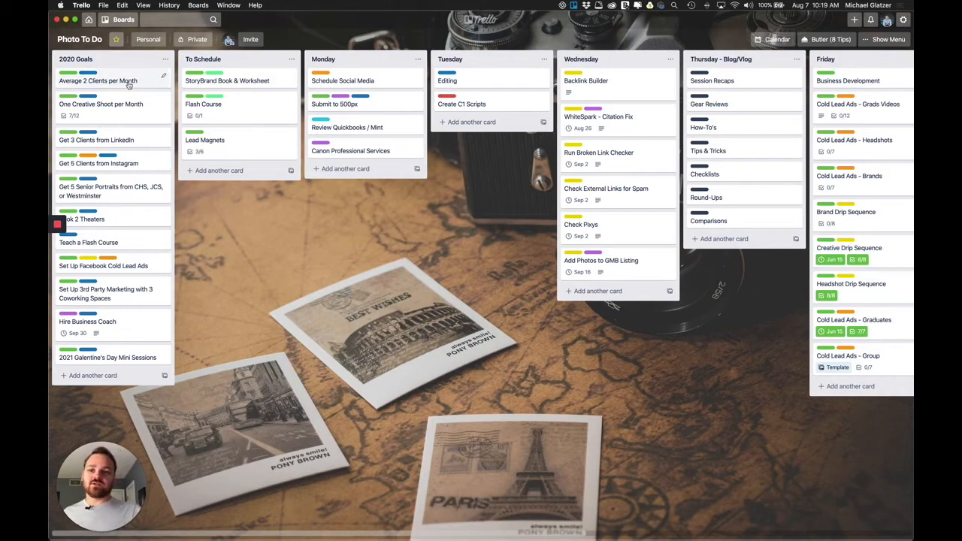
pyautogui.hscroll(5, 411, 221)
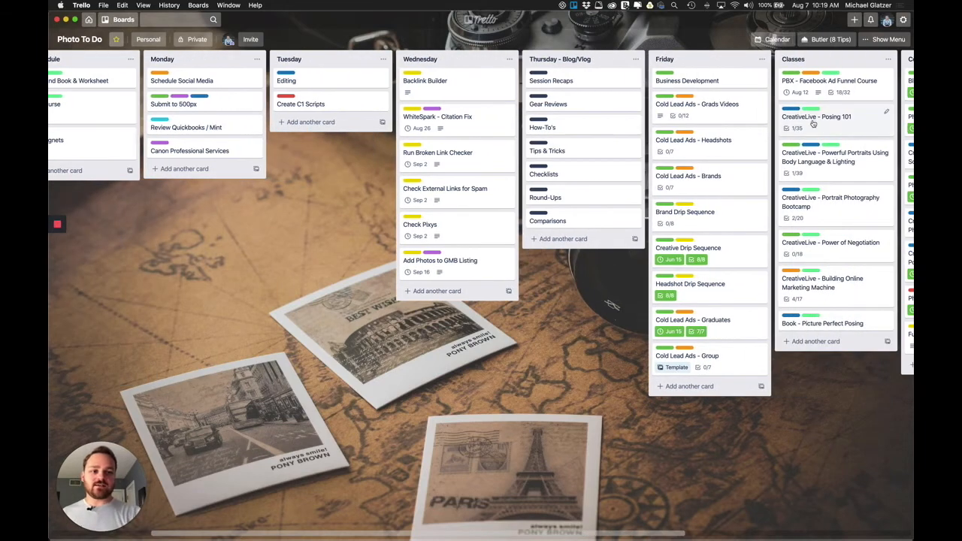
pyautogui.hscroll(-5, 340, 241)
pyautogui.hscroll(-1, 340, 243)
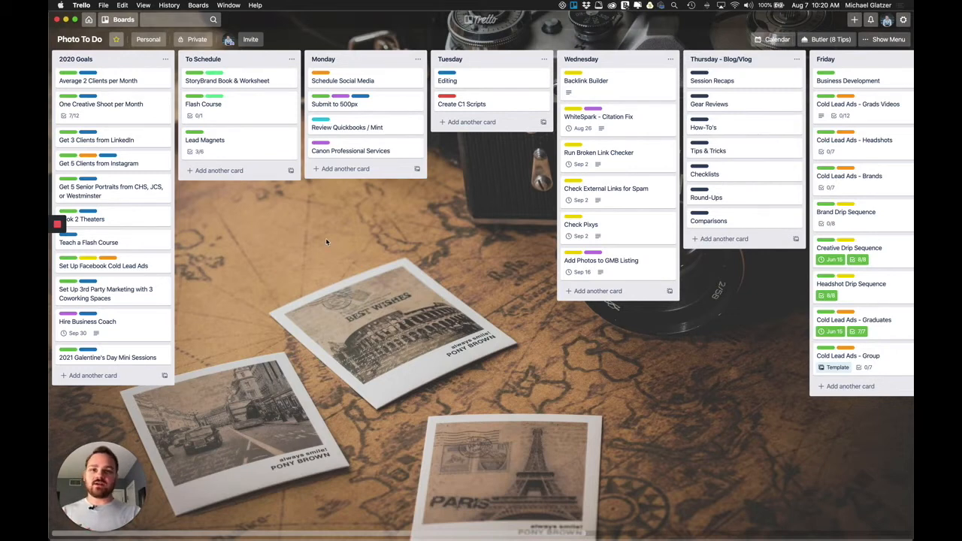
# View Trello's list of boards, and switch back to Dubsado to open the Dubsado To-Do Template board
pyautogui.click(119, 20)
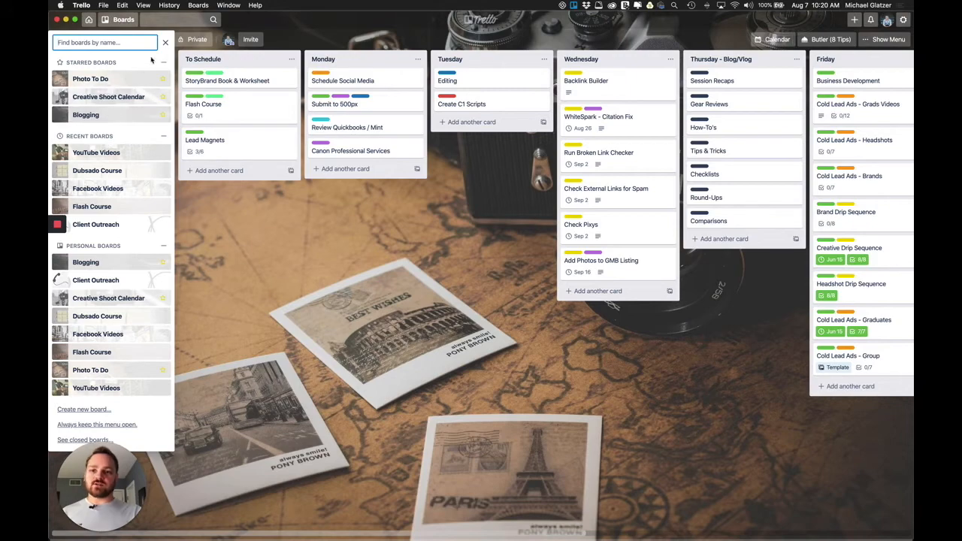
pyautogui.click(164, 44)
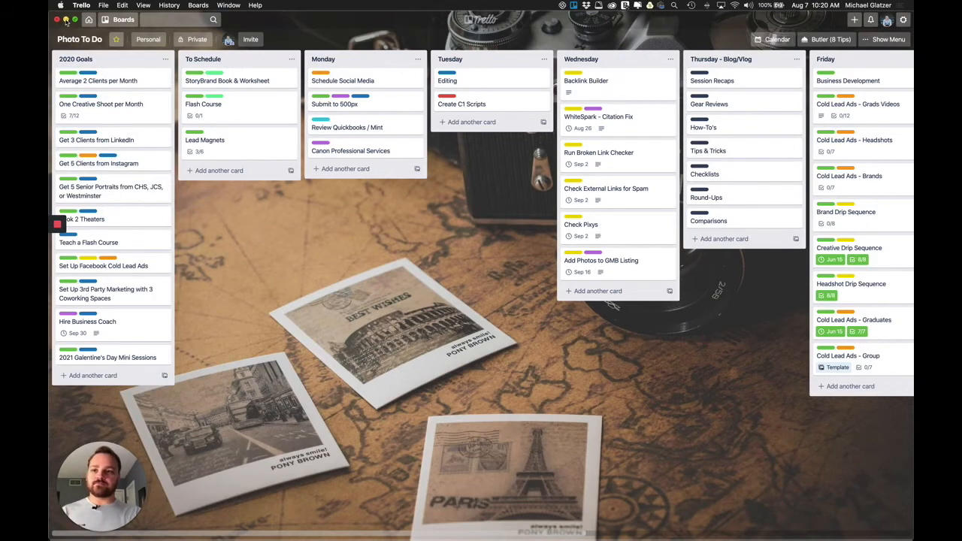
pyautogui.click(66, 20)
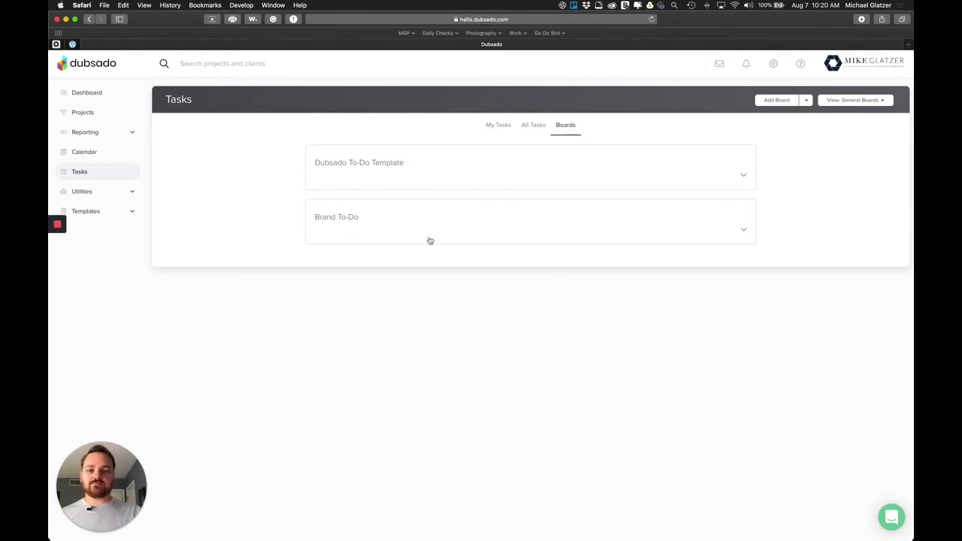
pyautogui.click(362, 168)
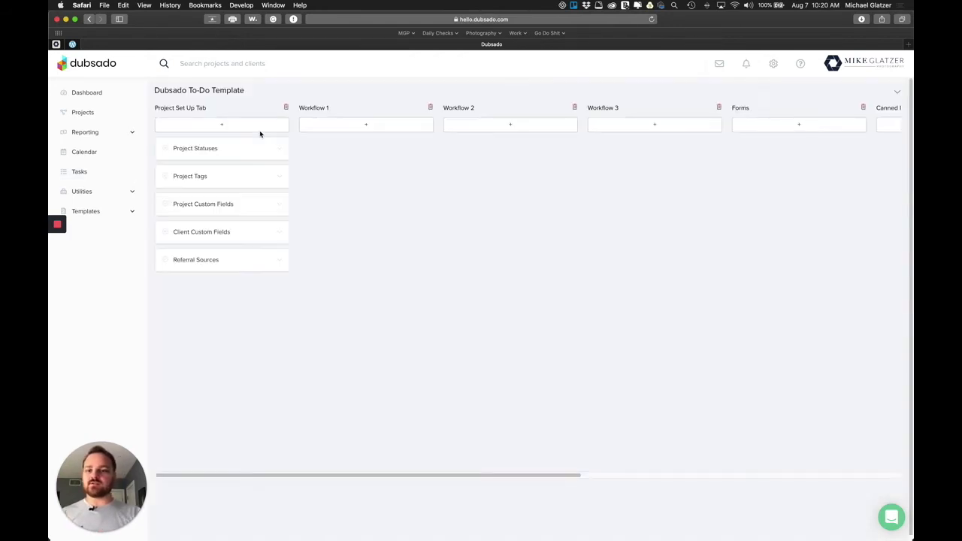
# Return to the list of boards and add a board named Branding Client for the Test project
pyautogui.click(89, 19)
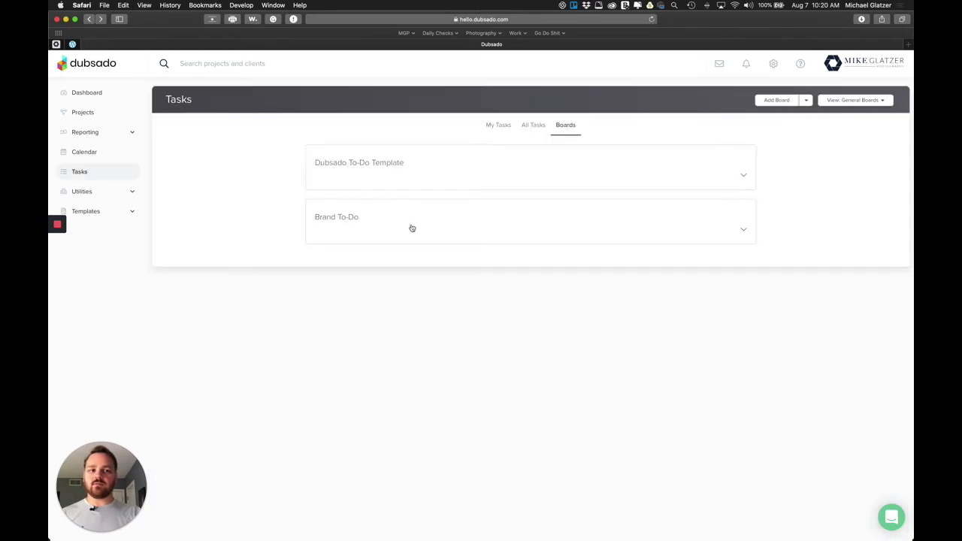
pyautogui.click(771, 102)
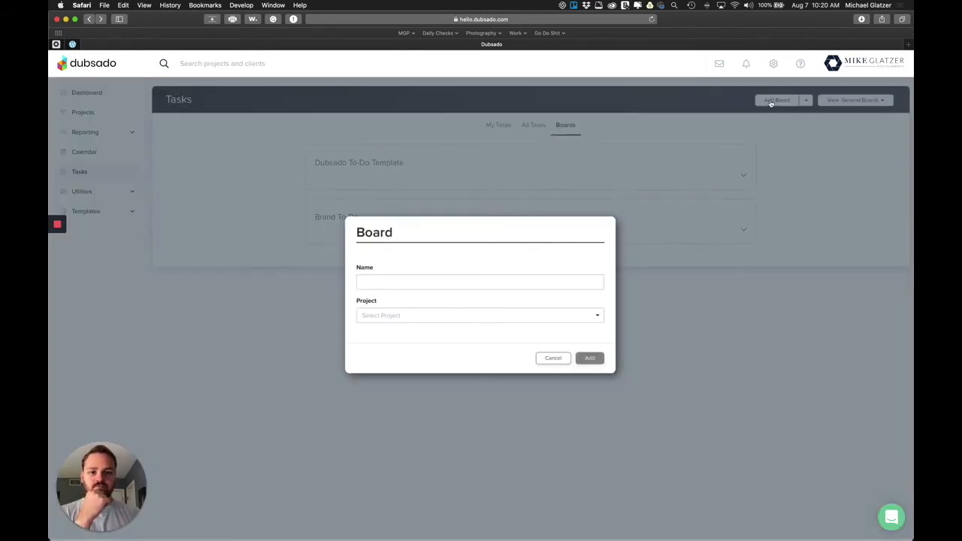
pyautogui.click(442, 280)
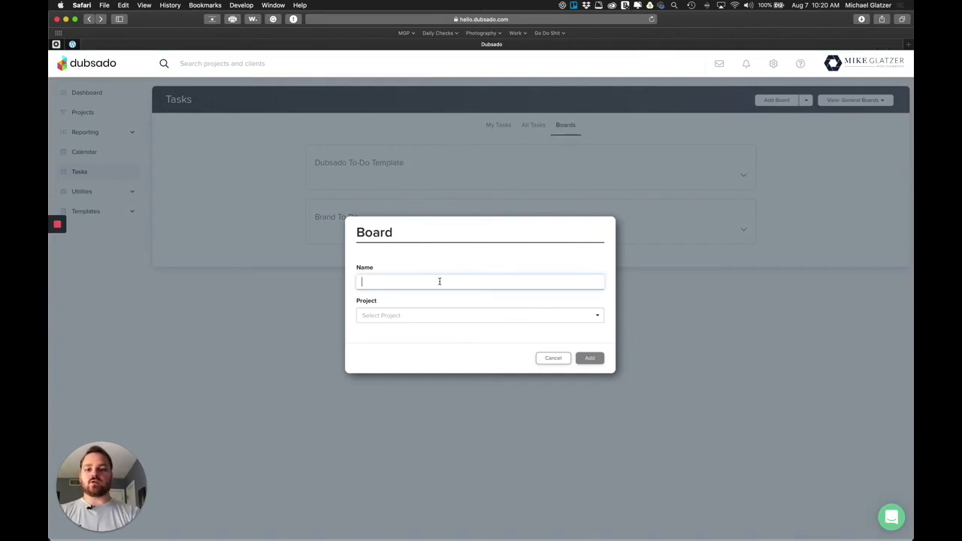
pyautogui.write('Branding ')
pyautogui.write('Cleint')
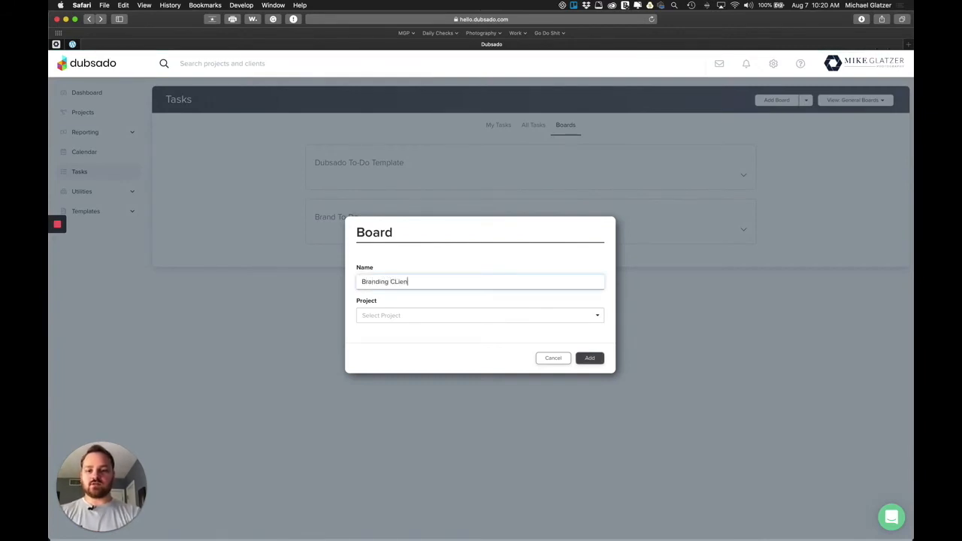
pyautogui.press('BackSpace')
pyautogui.press('BackSpace')
pyautogui.press('BackSpace')
pyautogui.press('BackSpace')
pyautogui.press('BackSpace')
pyautogui.write('lient')
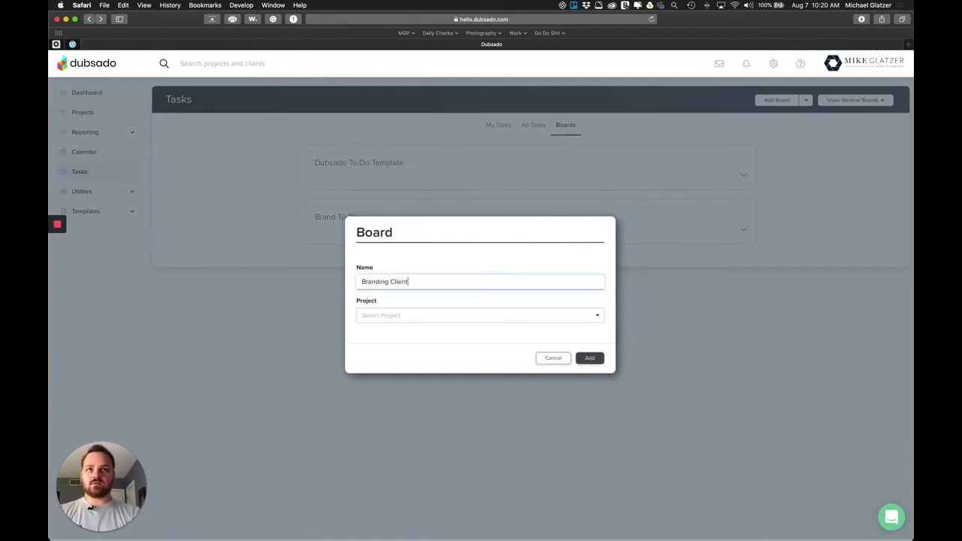
pyautogui.click(438, 319)
pyautogui.click(401, 366)
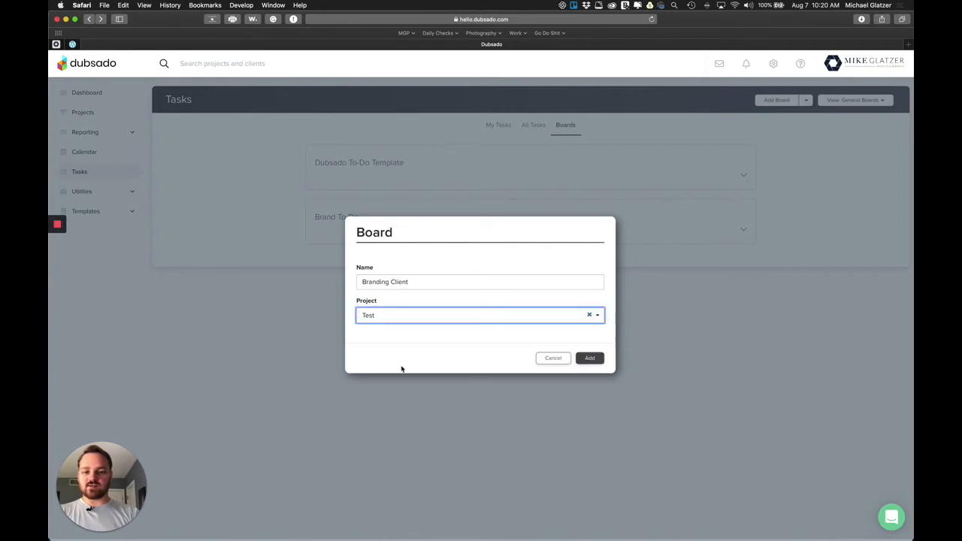
pyautogui.click(590, 359)
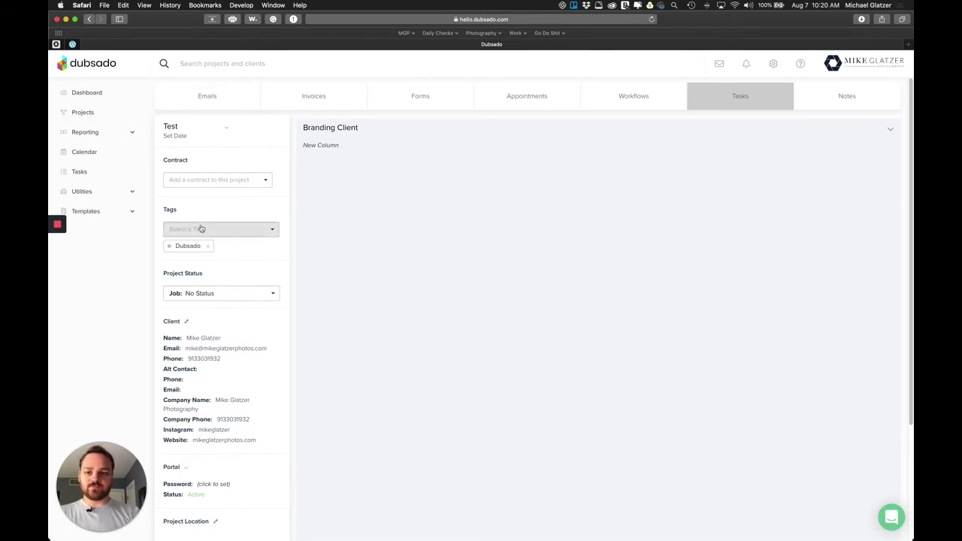
# Add a column named Clothing to the Branding Client board
pyautogui.click(317, 145)
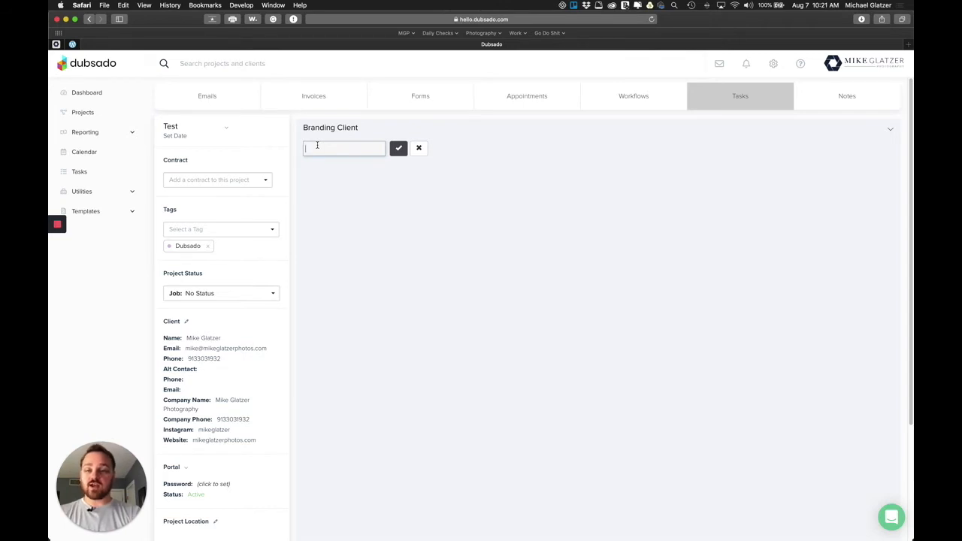
pyautogui.write('Clothnig')
pyautogui.press('BackSpace')
pyautogui.press('BackSpace')
pyautogui.press('BackSpace')
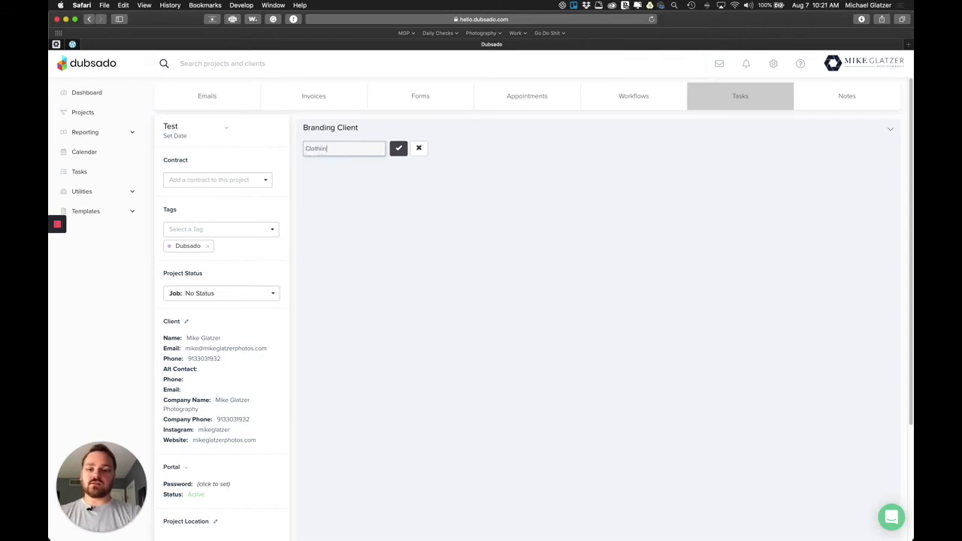
pyautogui.write('ing')
pyautogui.press('Return')
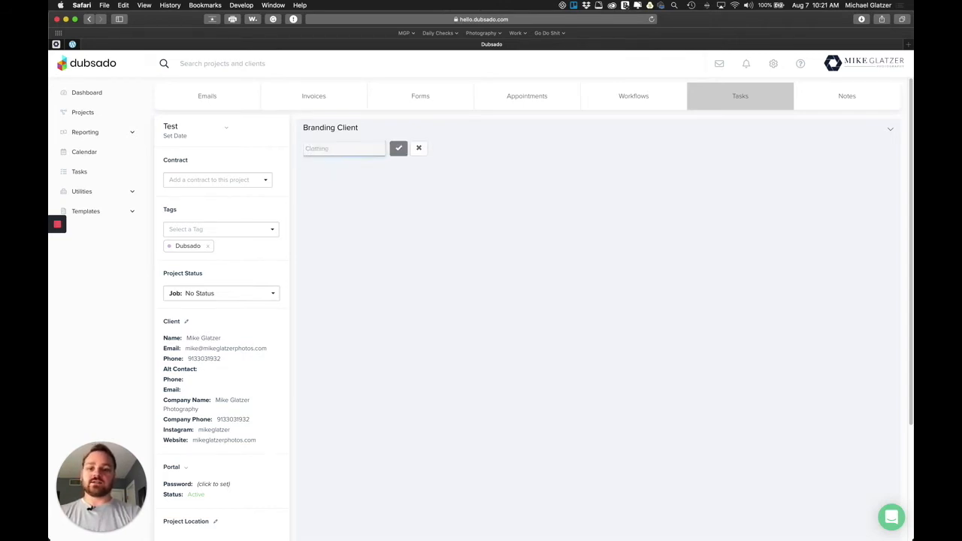
# Add two more columns, Locations and Props, to the Branding Client board
pyautogui.click(473, 147)
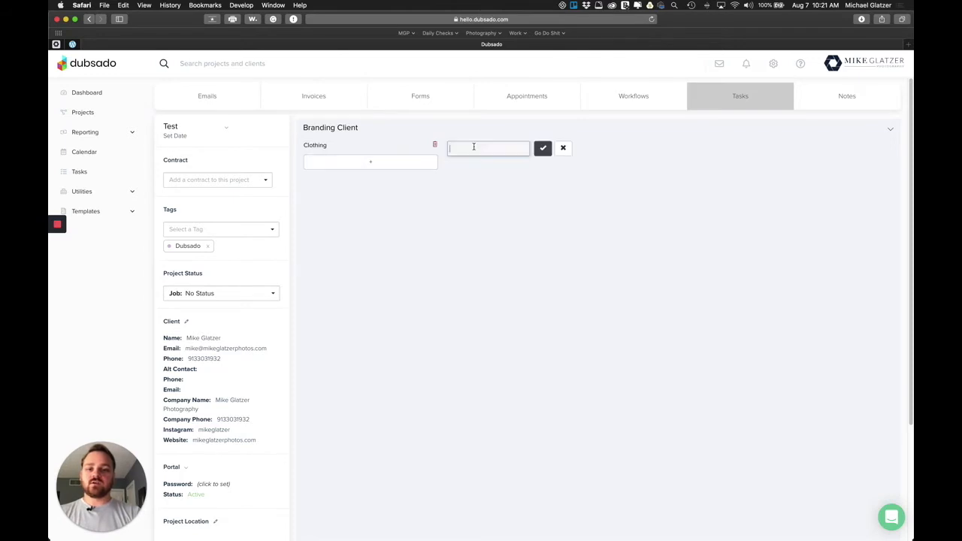
pyautogui.write('Locations')
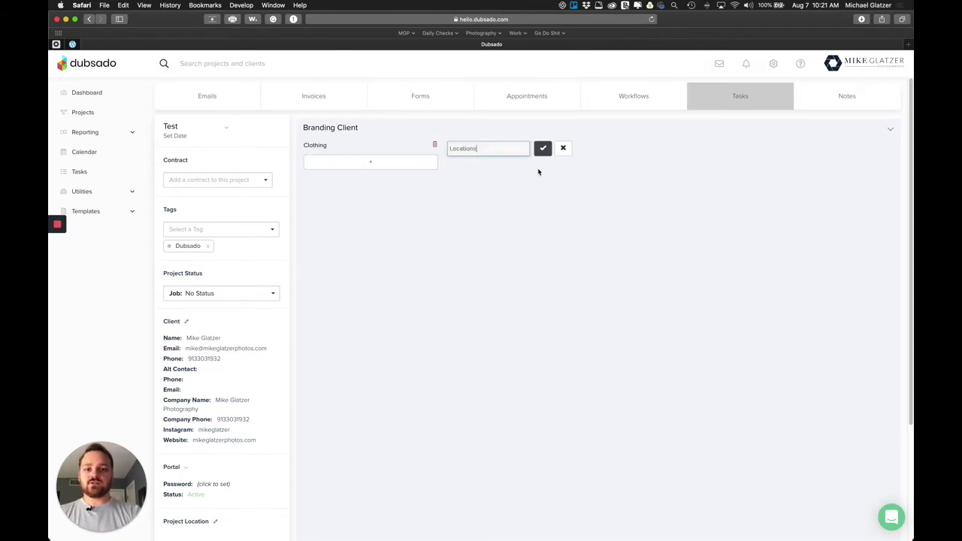
pyautogui.click(542, 152)
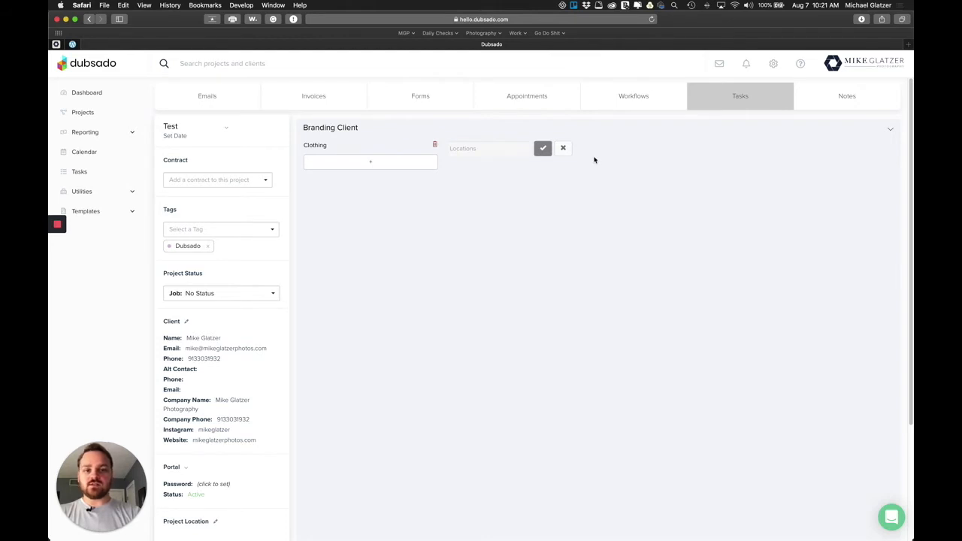
pyautogui.click(617, 147)
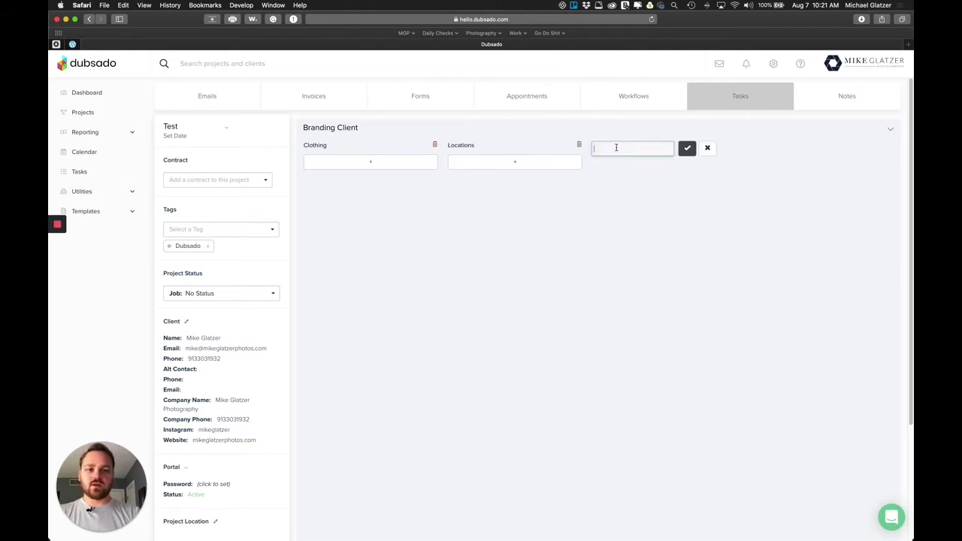
pyautogui.write('Props')
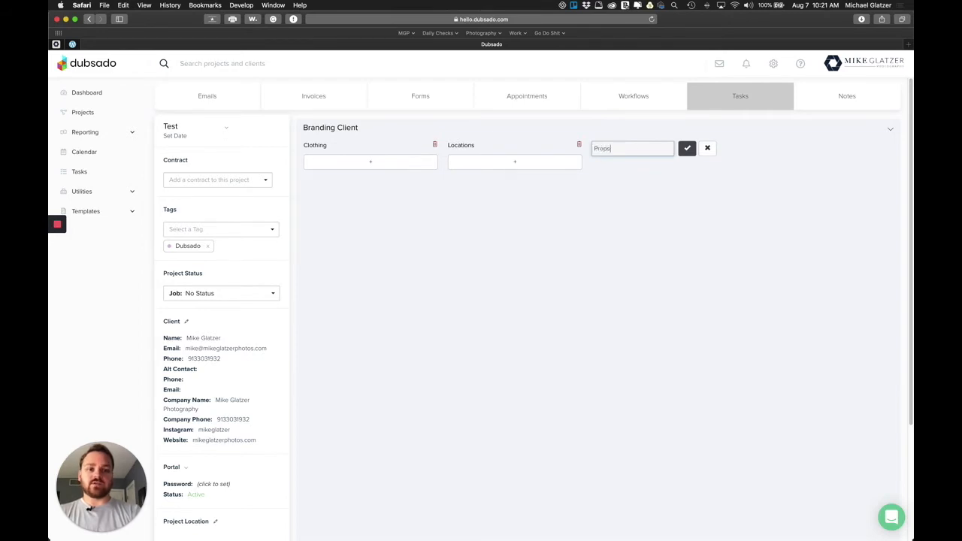
pyautogui.click(687, 150)
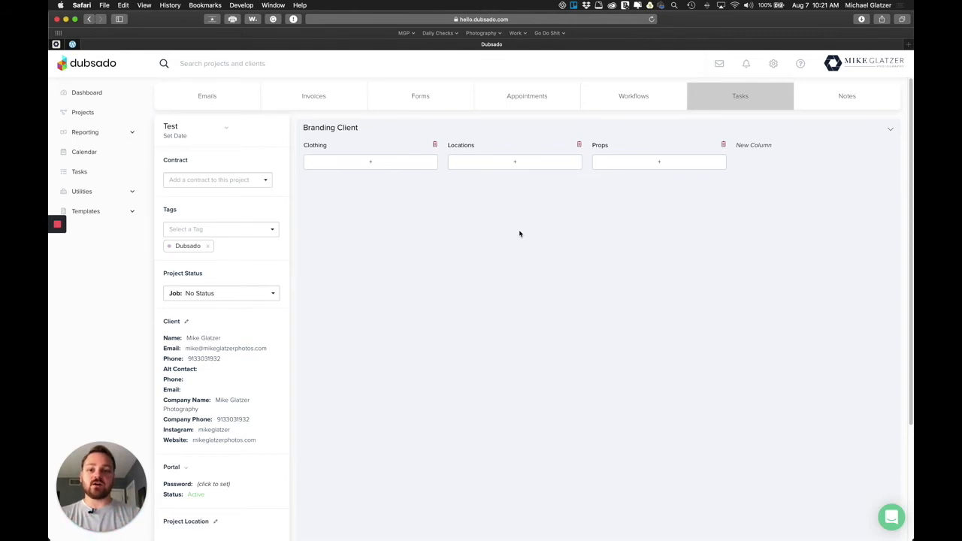
# Add the task "Determine level of dress for shoot" to the Clothing column
pyautogui.click(359, 162)
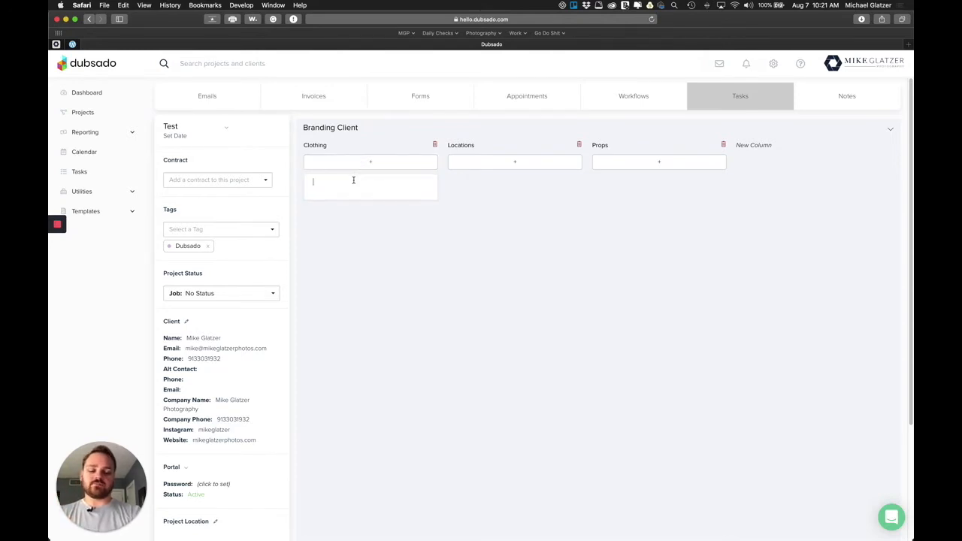
pyautogui.write('Determine ')
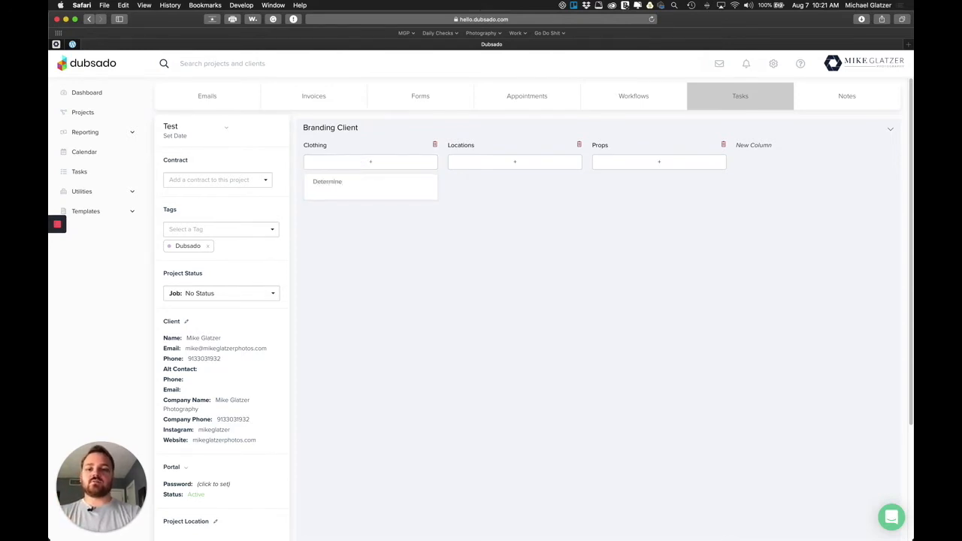
pyautogui.write('Clothes for')
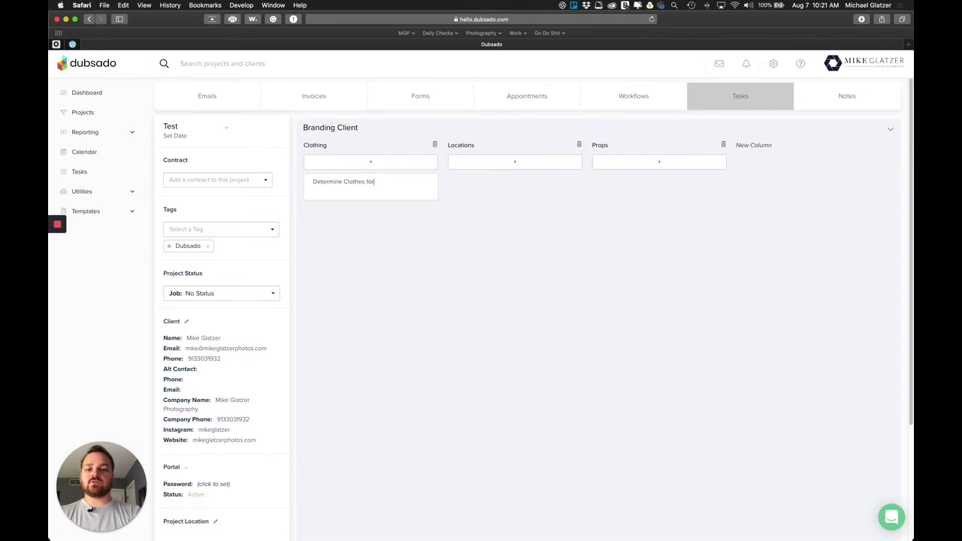
pyautogui.press('BackSpace')
pyautogui.press('BackSpace')
pyautogui.press('BackSpace')
pyautogui.press('BackSpace')
pyautogui.press('BackSpace')
pyautogui.press('BackSpace')
pyautogui.press('BackSpace')
pyautogui.press('BackSpace')
pyautogui.press('BackSpace')
pyautogui.press('BackSpace')
pyautogui.press('BackSpace')
pyautogui.write('le')
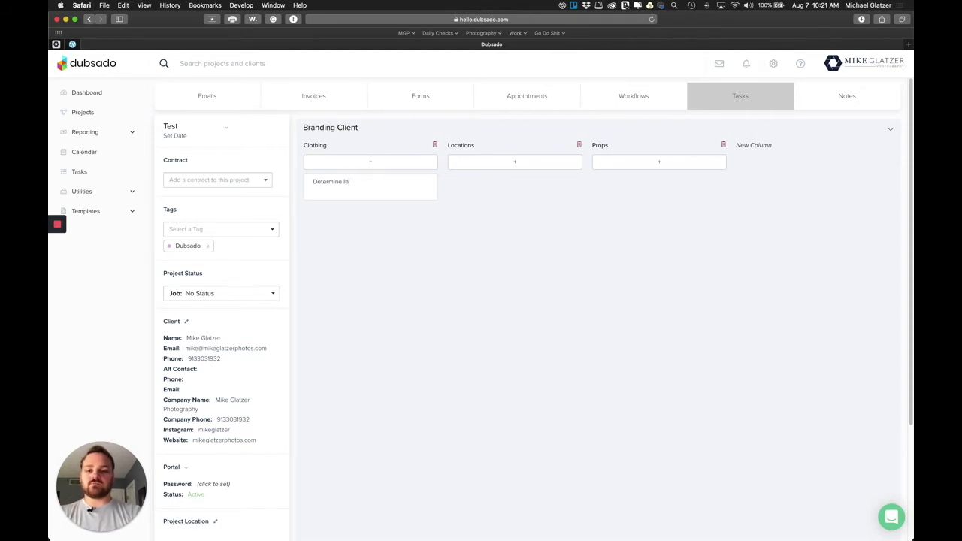
pyautogui.write('vel of dress for shoot')
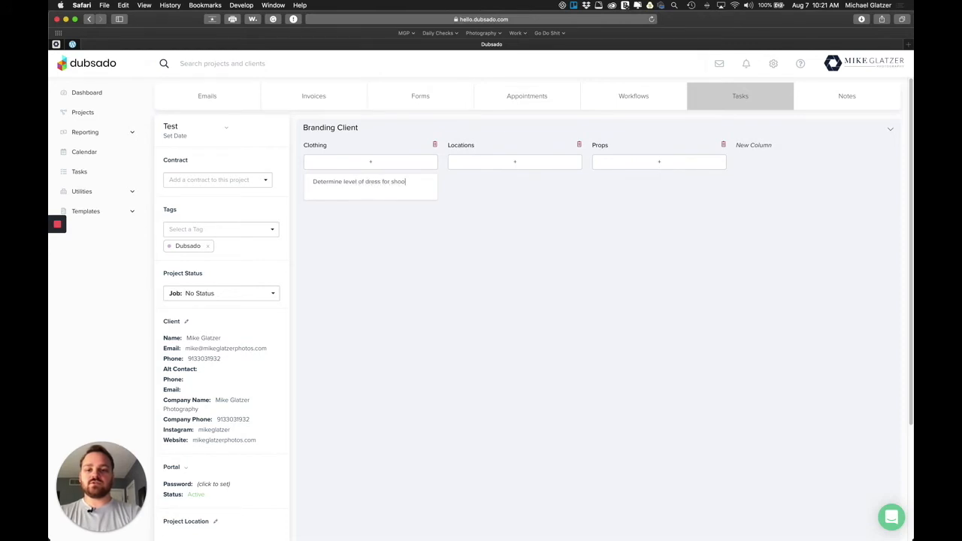
pyautogui.press('Return')
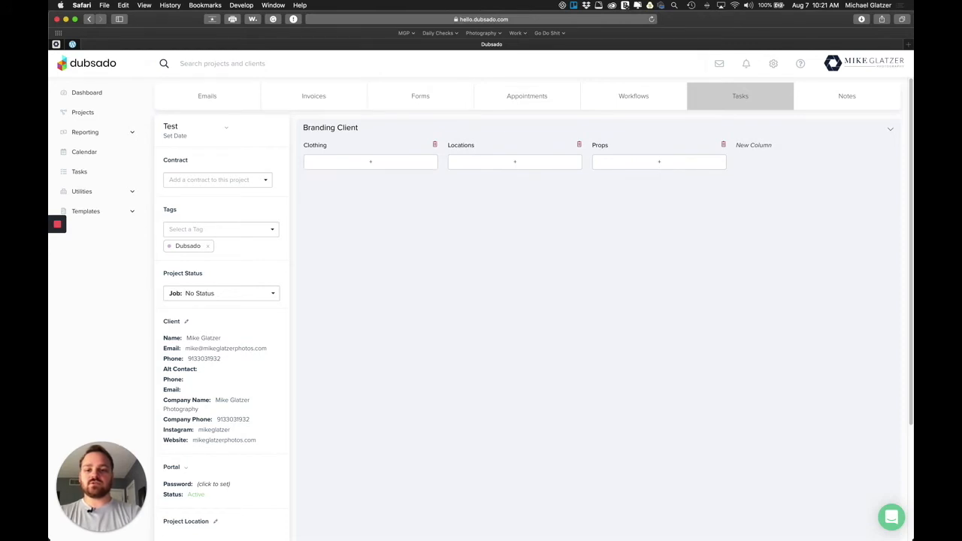
# Add the task "select clothes" to the Clothing column
pyautogui.click(367, 163)
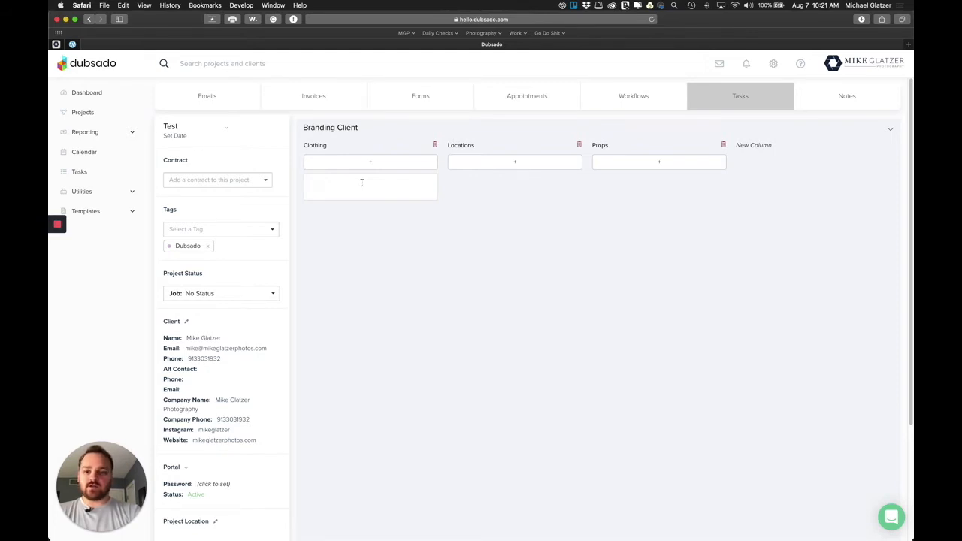
pyautogui.write('select clothing')
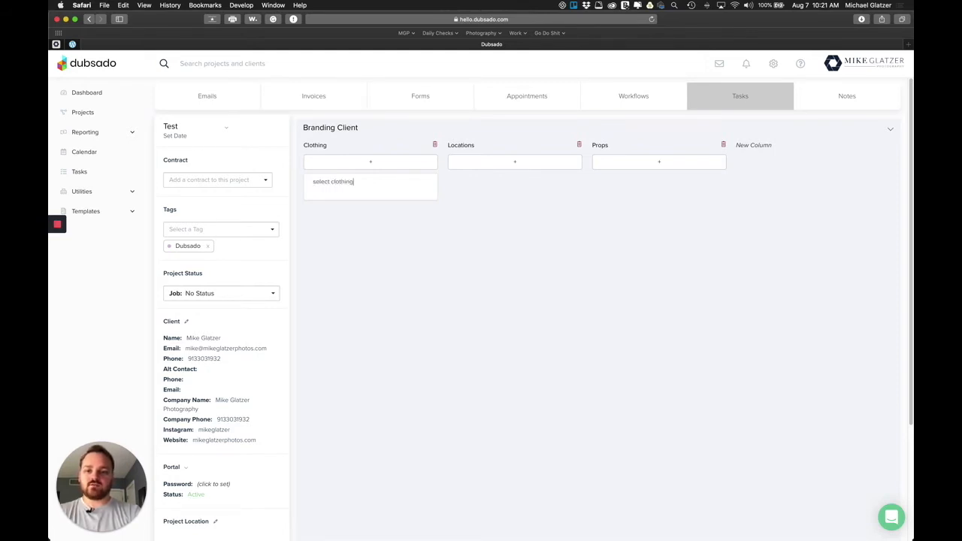
pyautogui.press('BackSpace')
pyautogui.press('BackSpace')
pyautogui.press('BackSpace')
pyautogui.write('es')
pyautogui.press('Return')
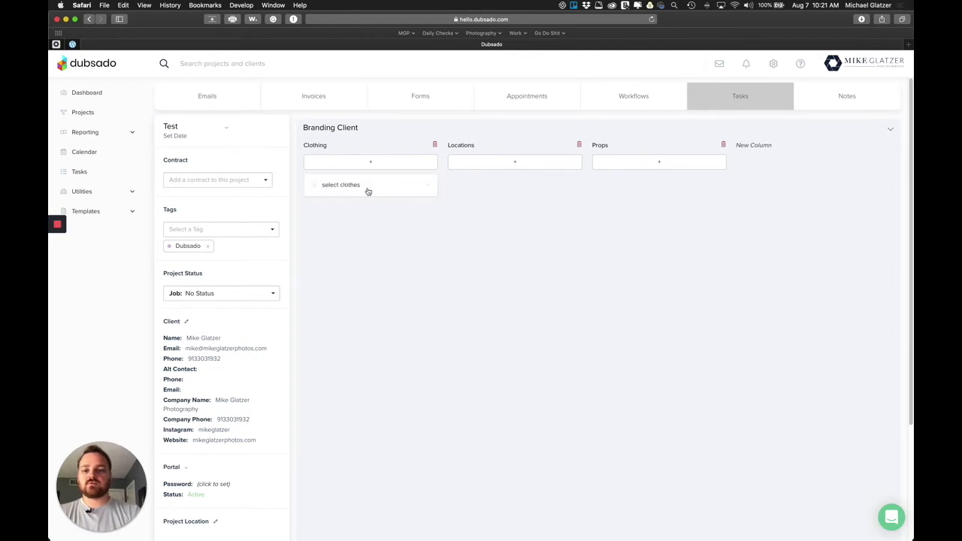
# Add the task "narrow down selection" to the Clothing column
pyautogui.click(363, 162)
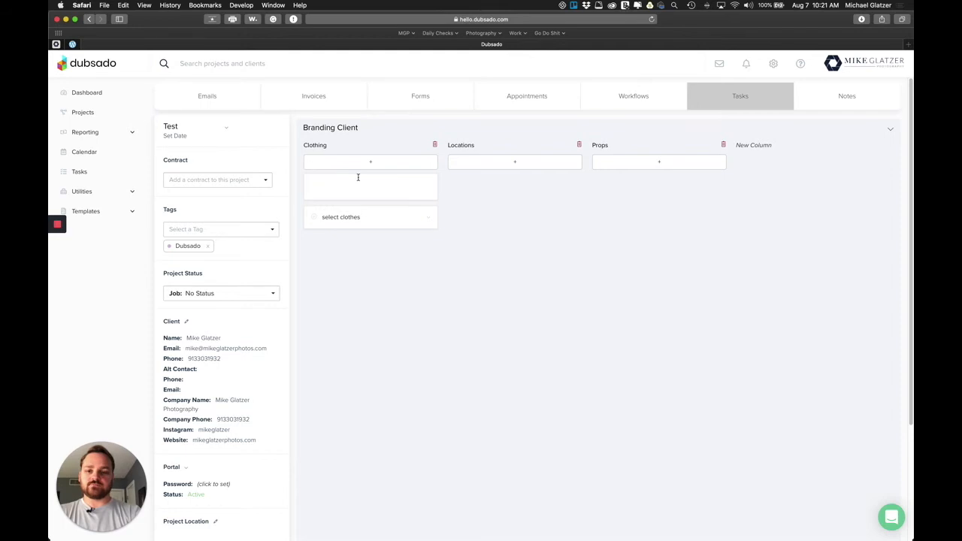
pyautogui.write('determine ')
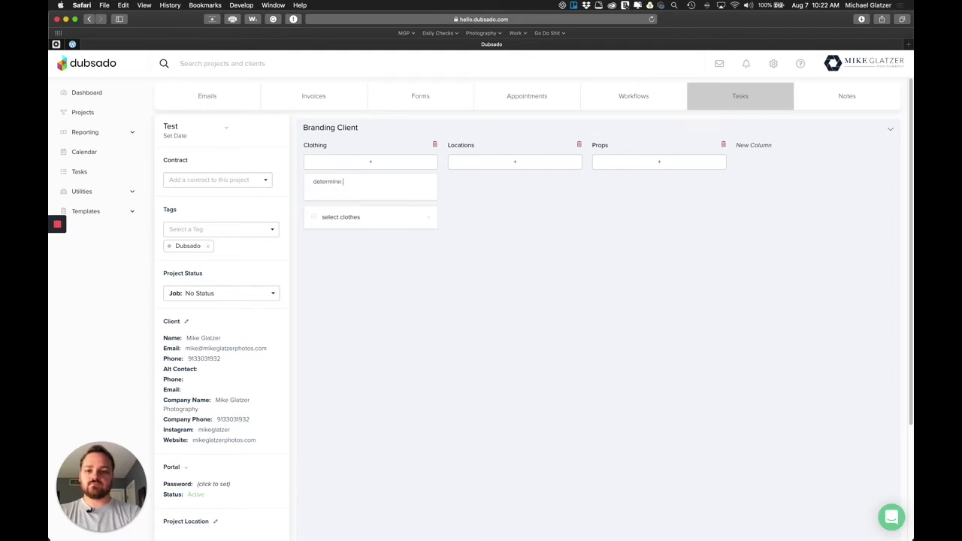
pyautogui.write('level of')
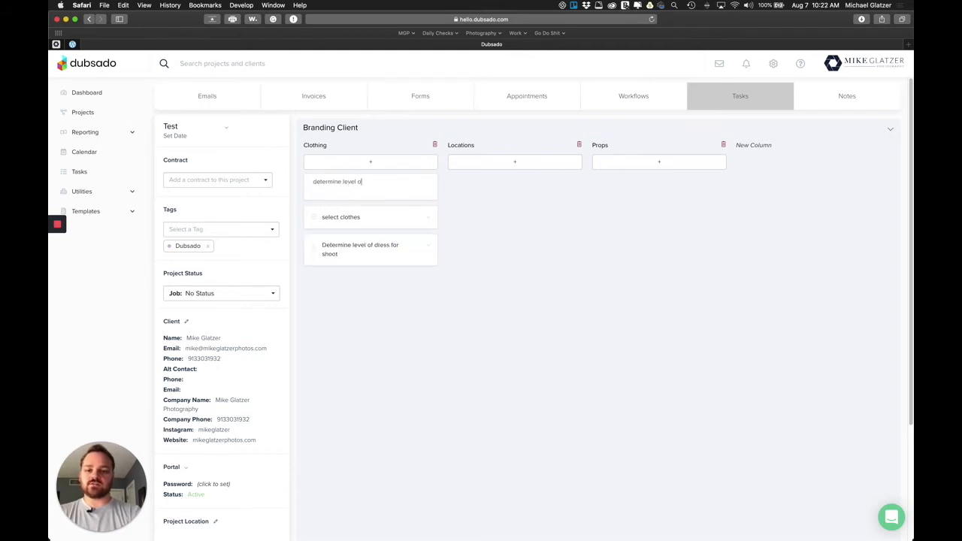
pyautogui.press('BackSpace')
pyautogui.press('BackSpace')
pyautogui.press('BackSpace')
pyautogui.press('BackSpace')
pyautogui.press('BackSpace')
pyautogui.press('BackSpace')
pyautogui.press('BackSpace')
pyautogui.press('BackSpace')
pyautogui.press('BackSpace')
pyautogui.press('BackSpace')
pyautogui.press('BackSpace')
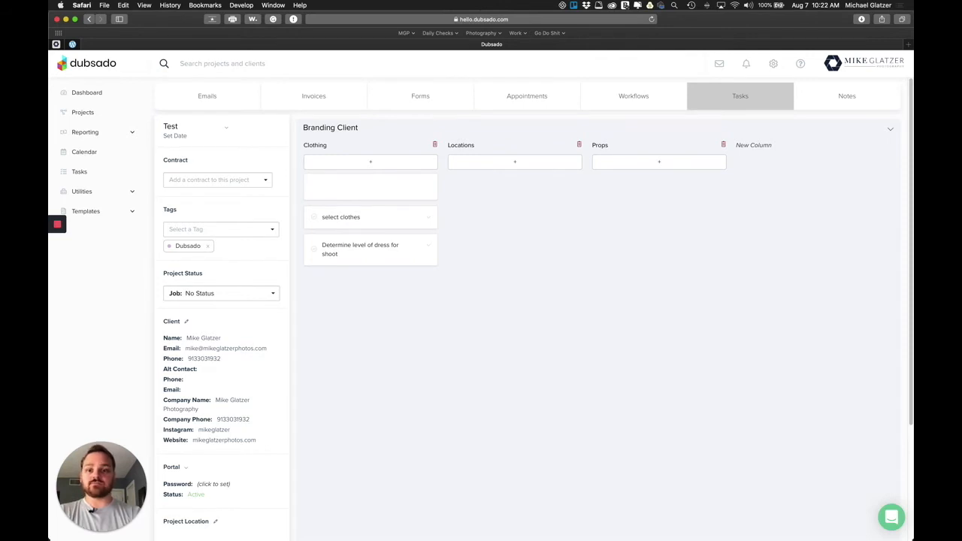
pyautogui.write('narrow ')
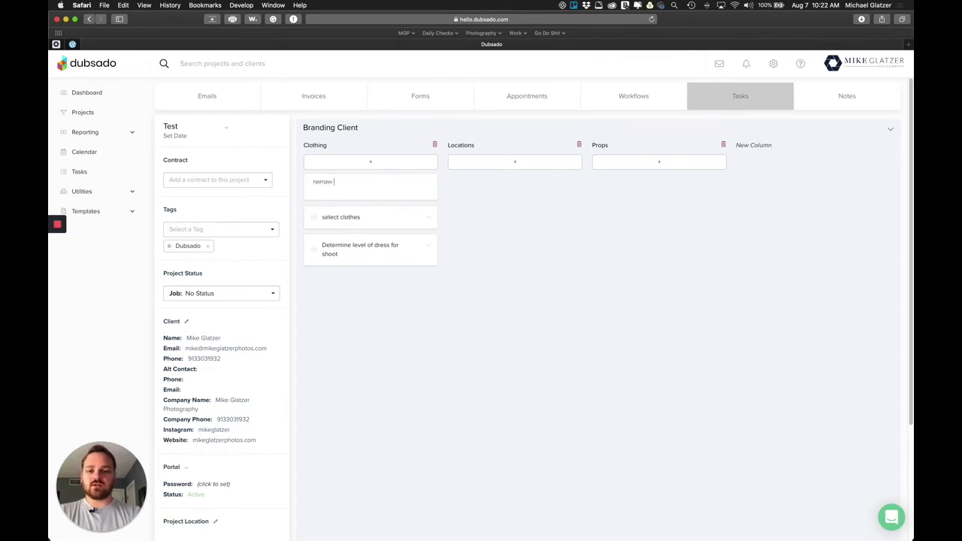
pyautogui.write('down selection')
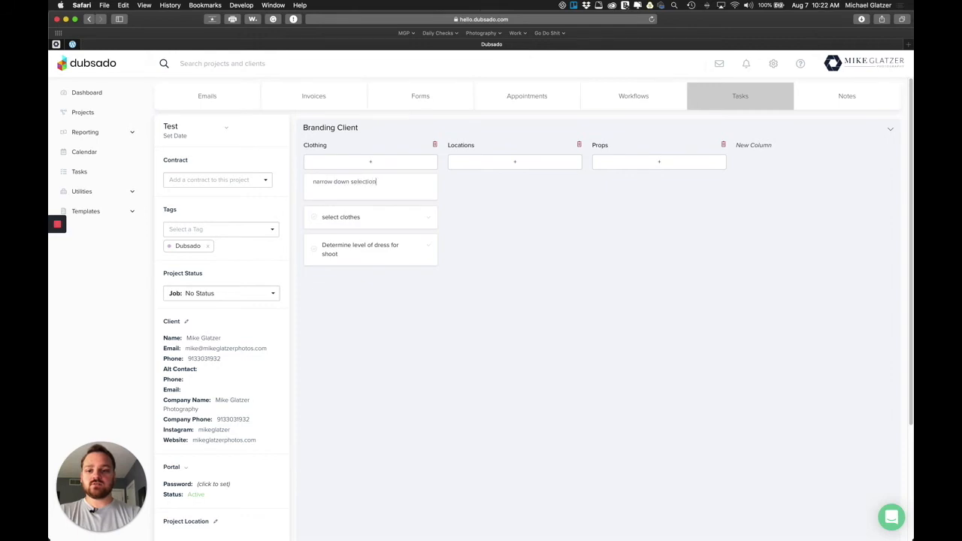
pyautogui.press('Return')
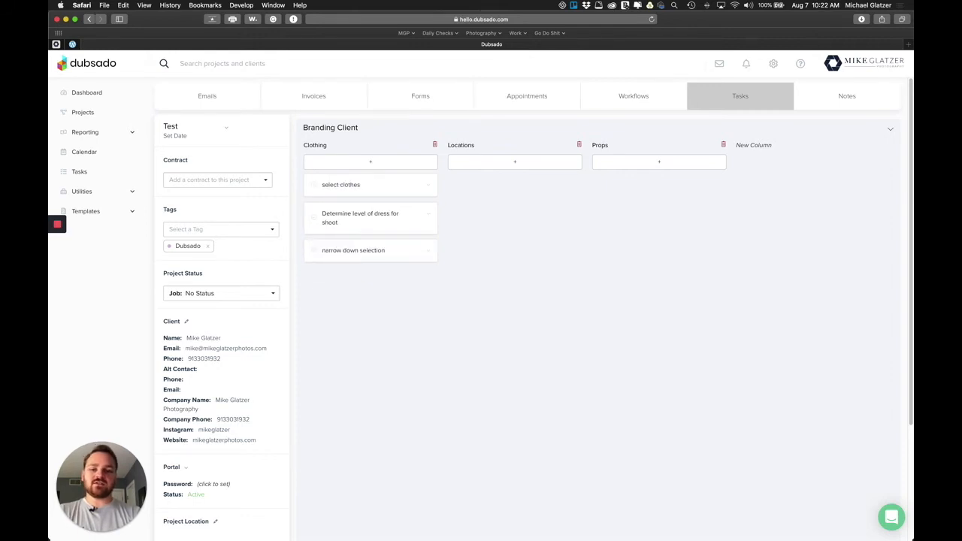
# Add the task "Krog Street Market" to the Locations column
pyautogui.click(505, 161)
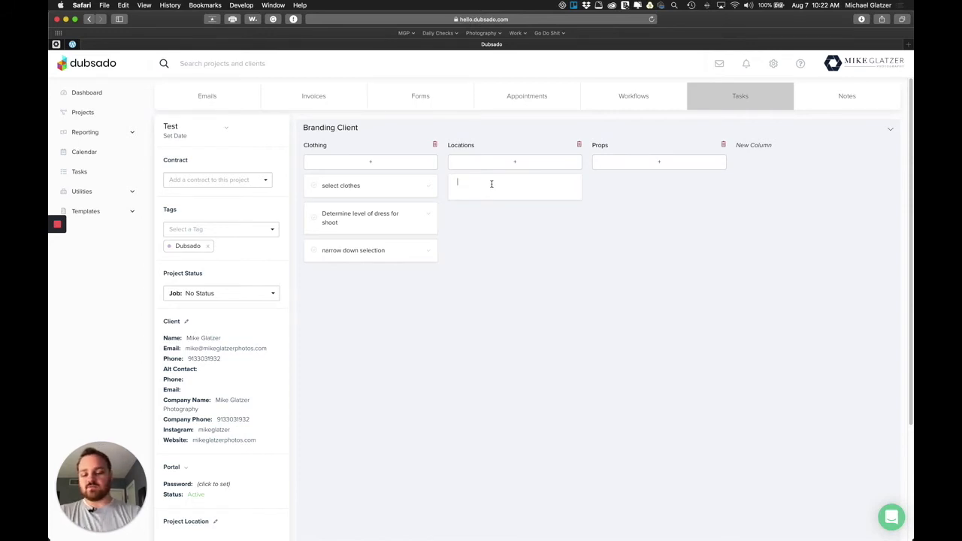
pyautogui.write('Krog Stret')
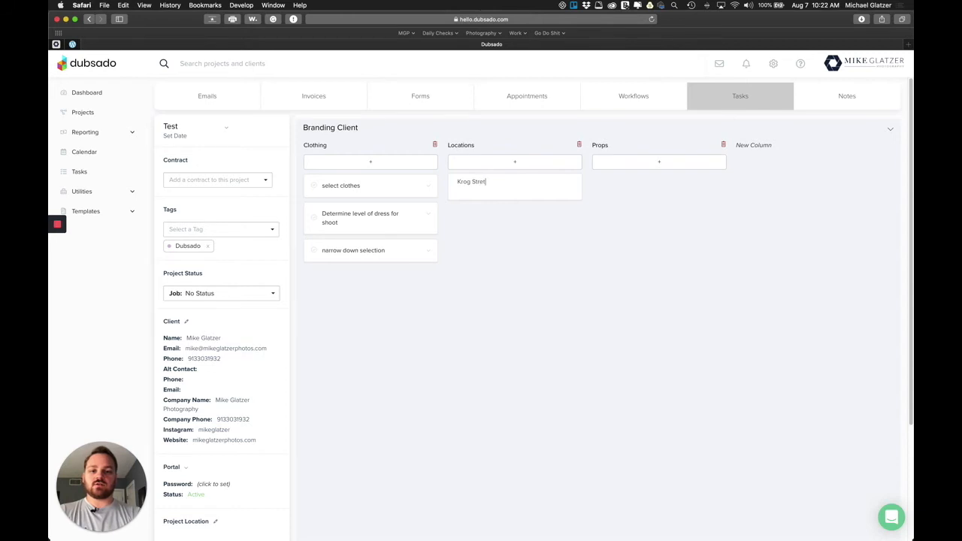
pyautogui.press('BackSpace')
pyautogui.write('et Market')
pyautogui.press('Return')
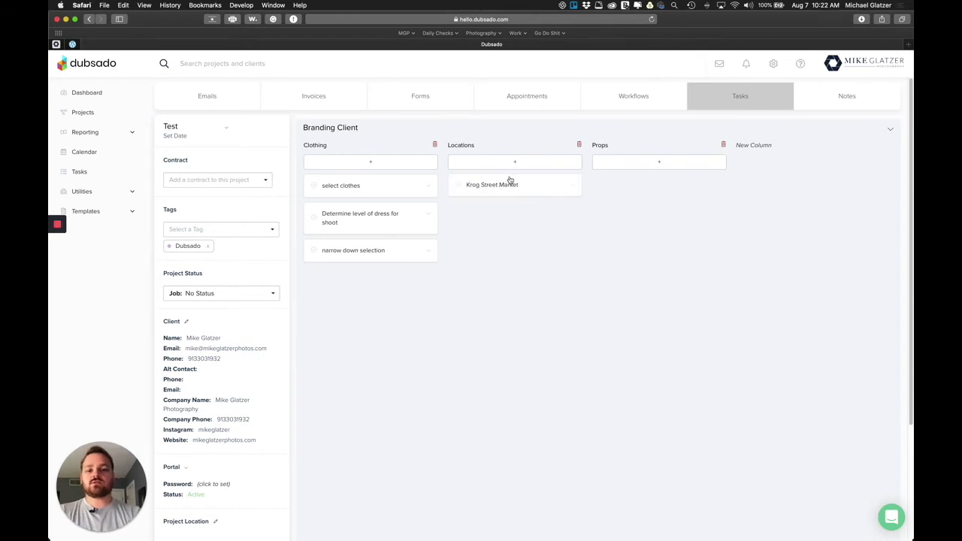
# Add the task "Ponce City Market" to the Locations column
pyautogui.click(507, 163)
pyautogui.write('Ponce Ci')
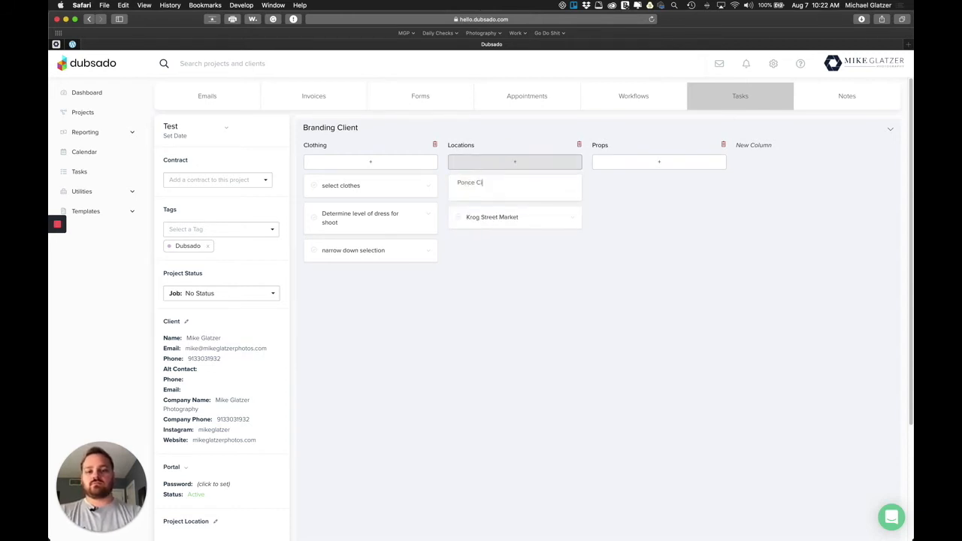
pyautogui.write('ty Market')
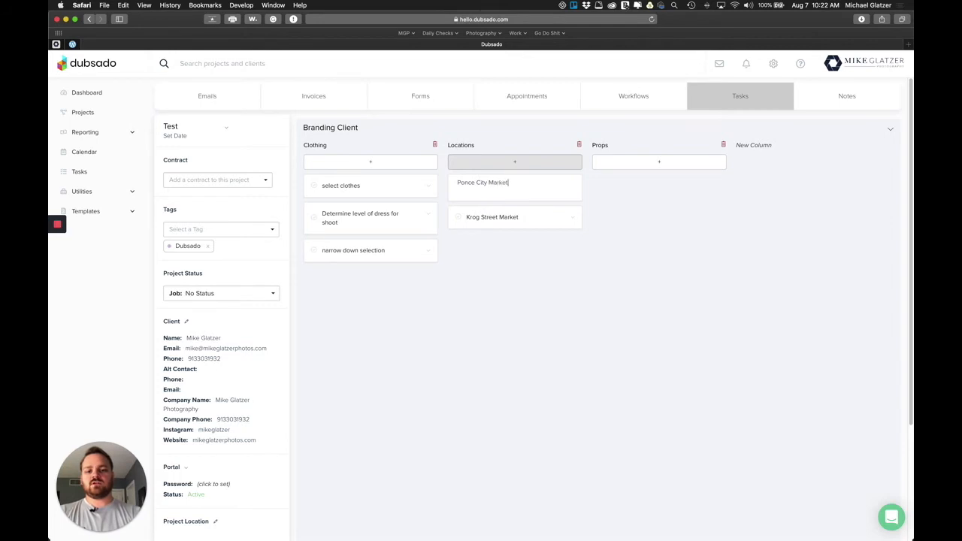
pyautogui.press('Return')
# Add the task "Avalon" to the Locations column
pyautogui.click(526, 165)
pyautogui.write('Avalon')
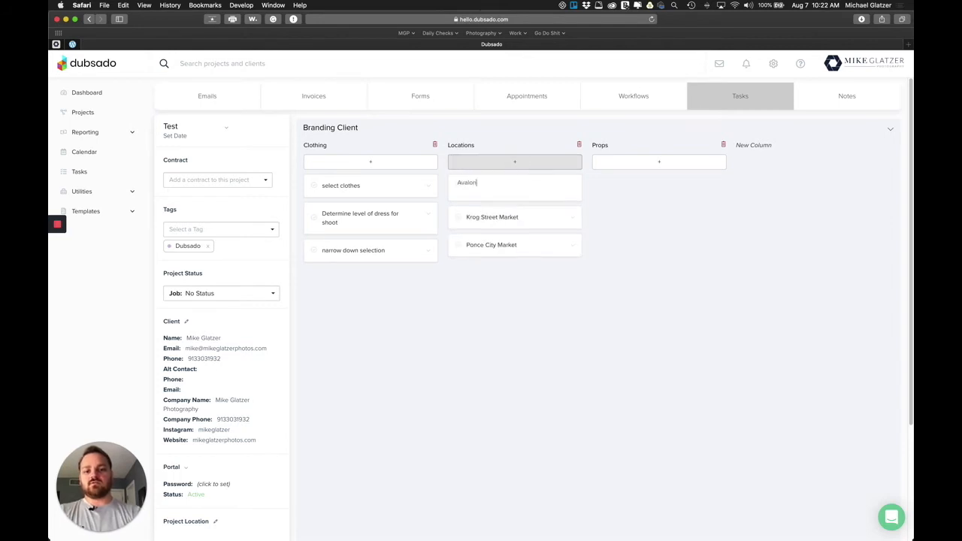
pyautogui.press('Return')
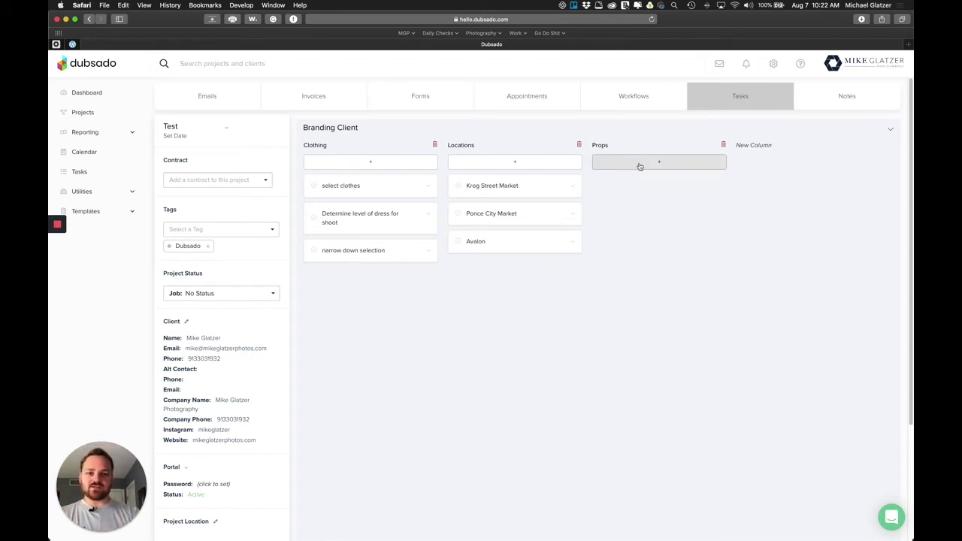
# Review the privacy settings of the Branding Client board and close them without saving
pyautogui.click(891, 129)
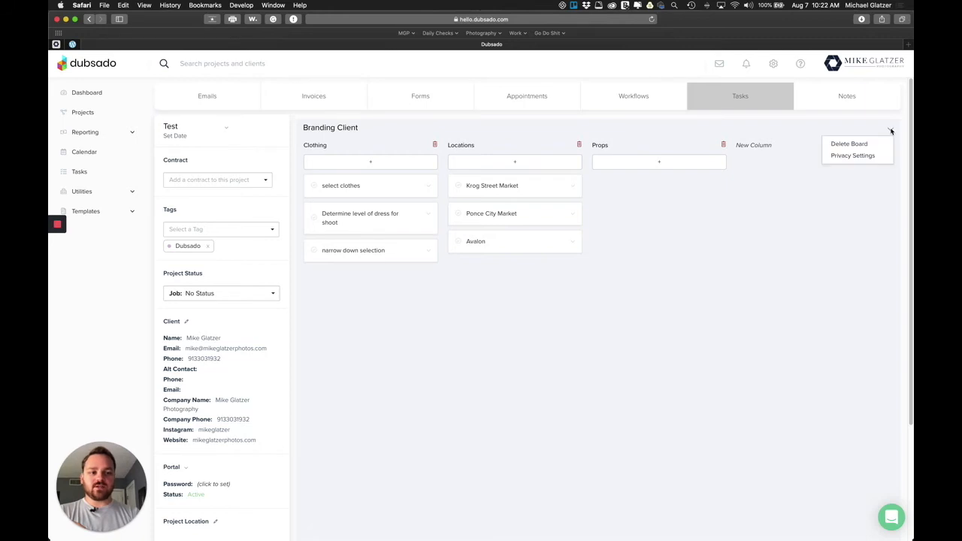
pyautogui.click(854, 155)
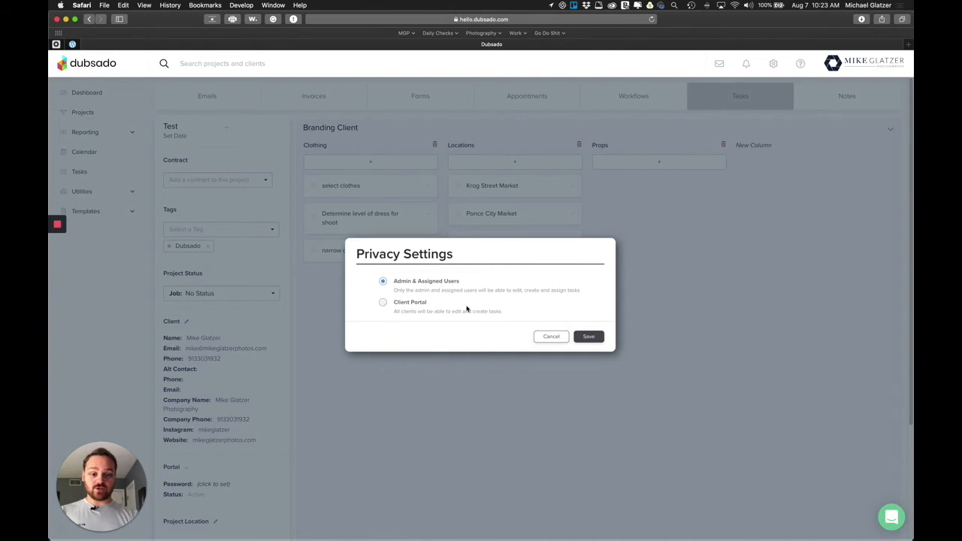
pyautogui.click(547, 339)
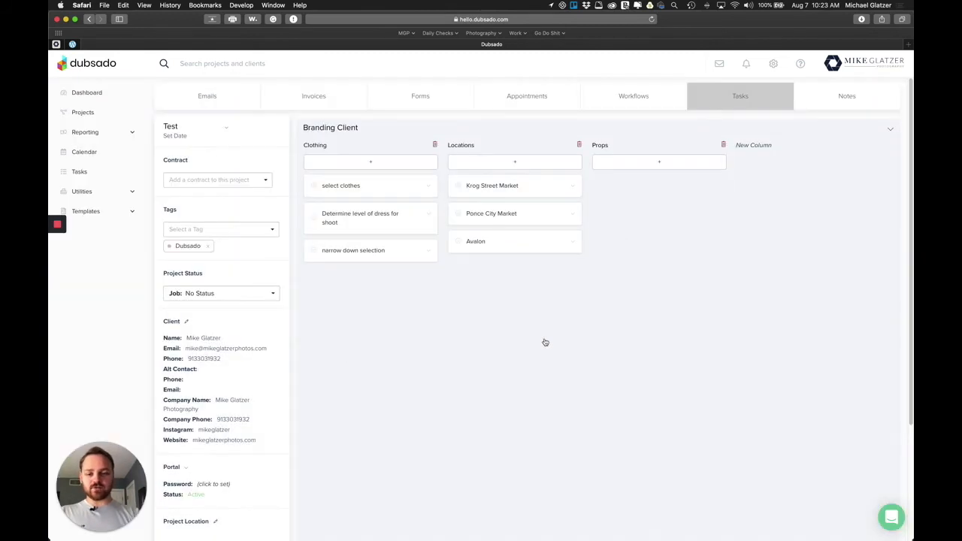
# Open the Avalon task, turn off All day, and set its due date to 8/10/20 at 1:00 PM
pyautogui.click(482, 242)
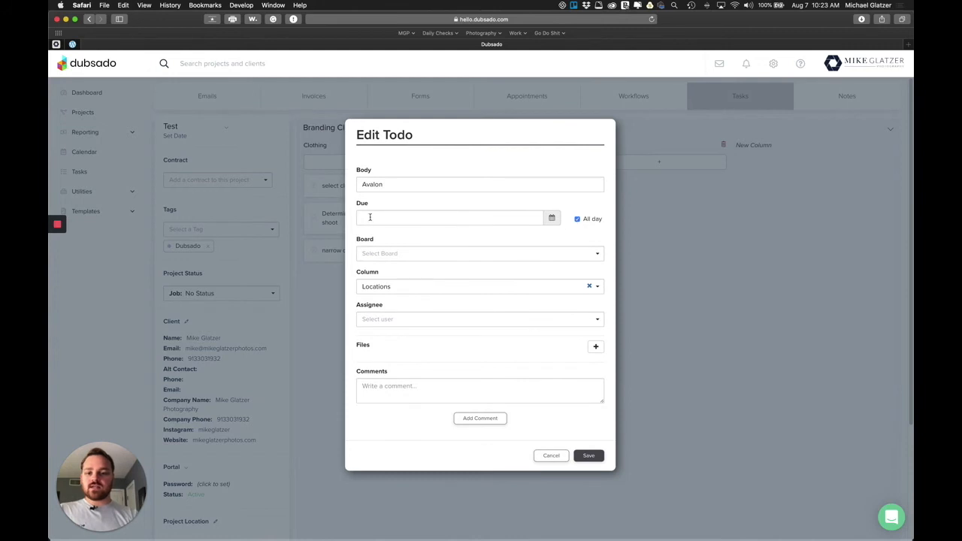
pyautogui.click(576, 218)
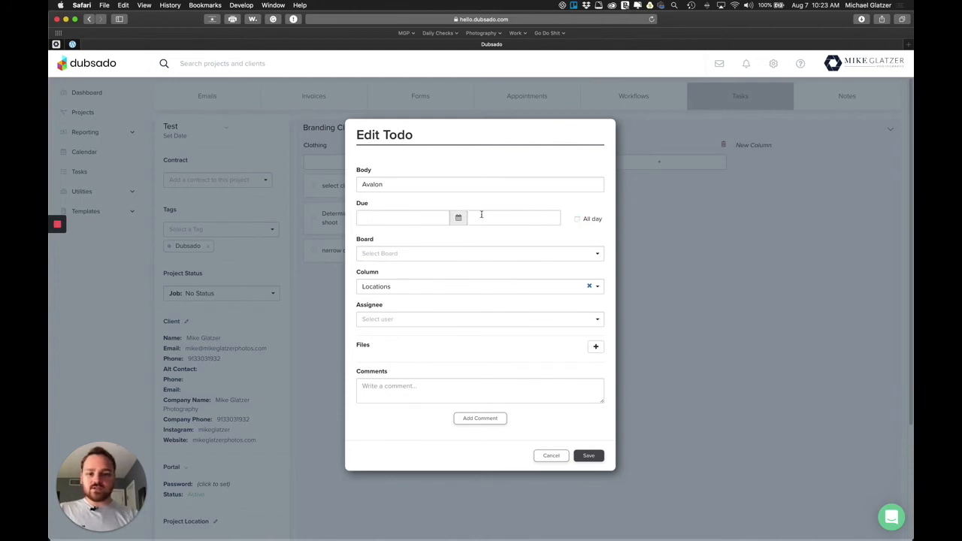
pyautogui.click(459, 219)
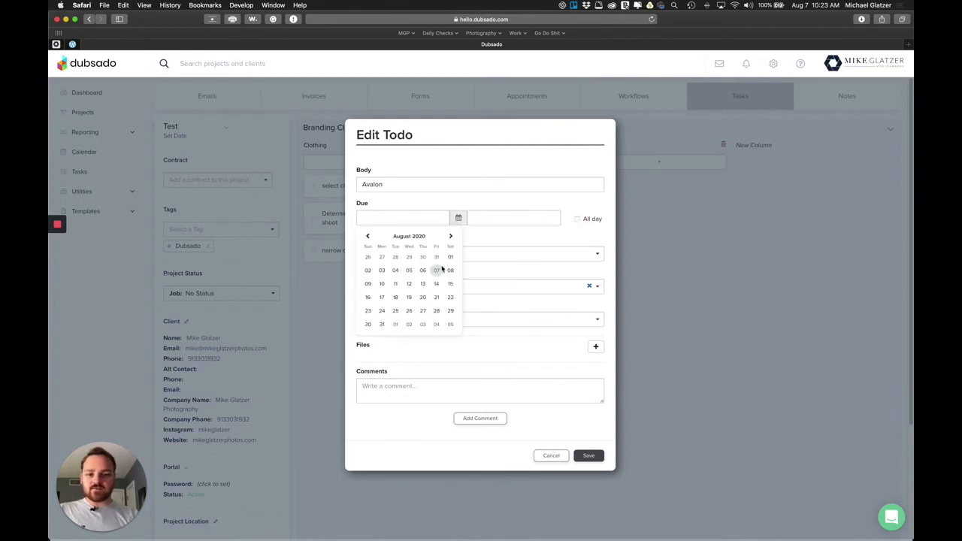
pyautogui.click(380, 286)
pyautogui.click(511, 218)
pyautogui.scroll(2, 483, 273)
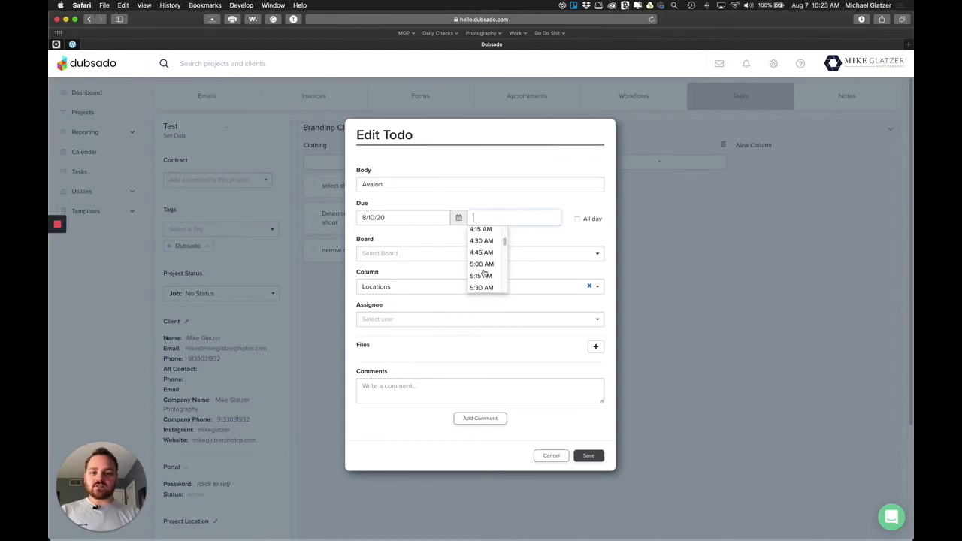
pyautogui.scroll(-10, 484, 271)
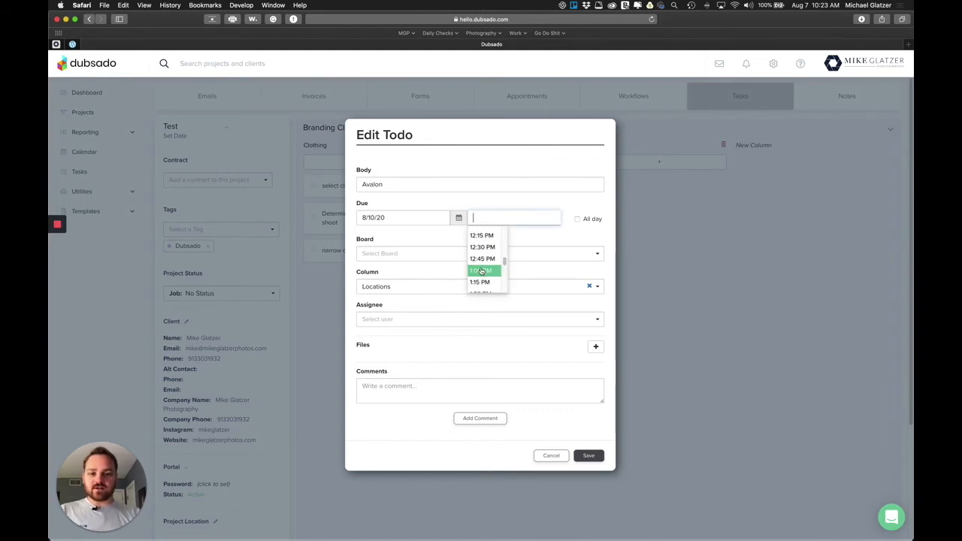
pyautogui.click(482, 269)
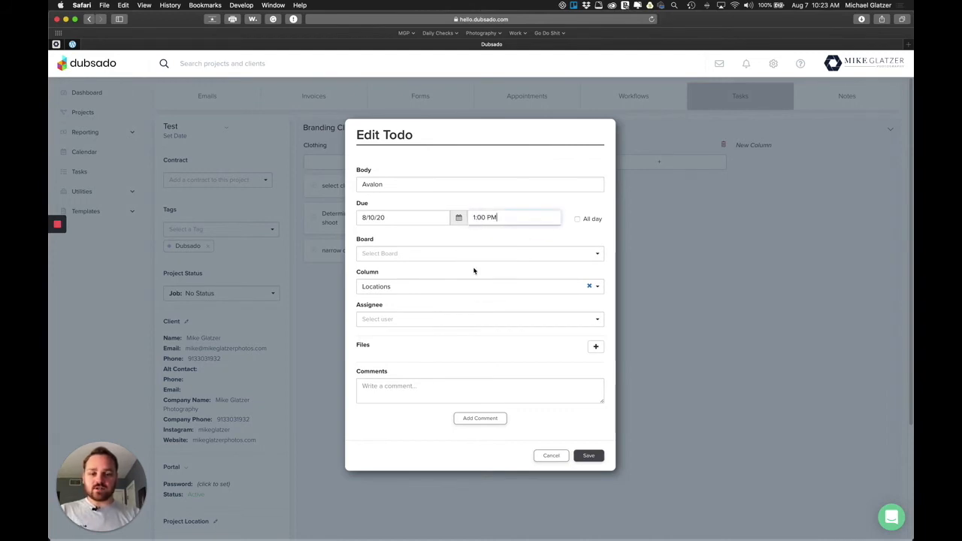
# Look through the boards available for the Avalon task without choosing one
pyautogui.click(414, 258)
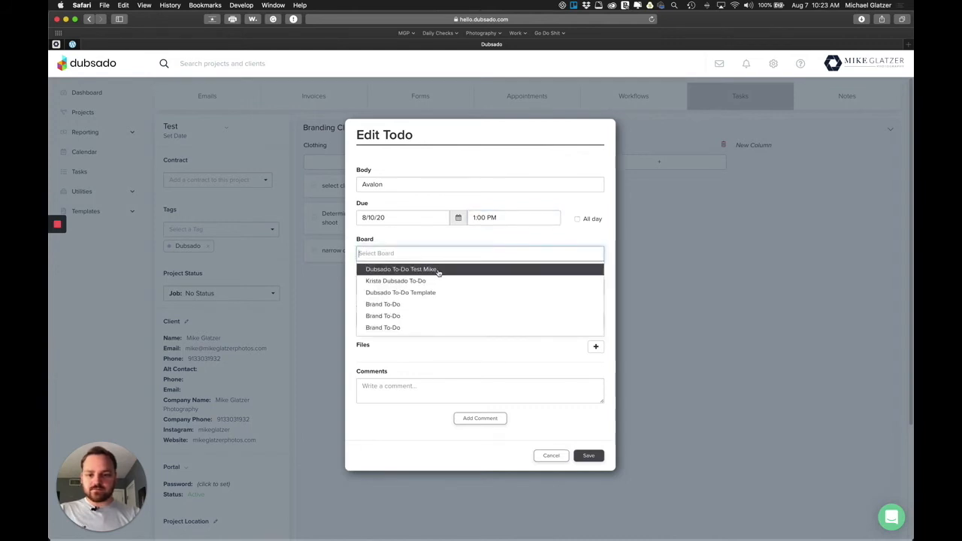
pyautogui.click(414, 242)
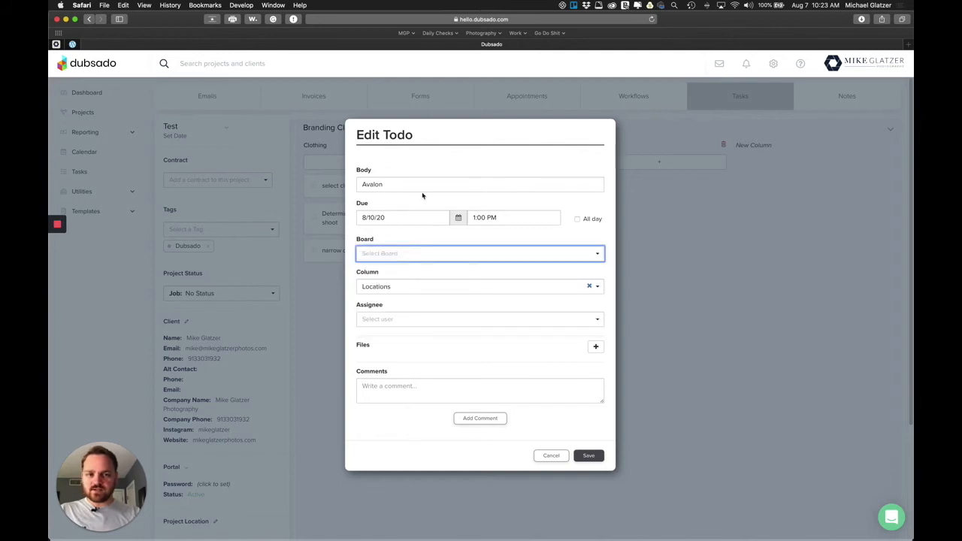
pyautogui.click(438, 257)
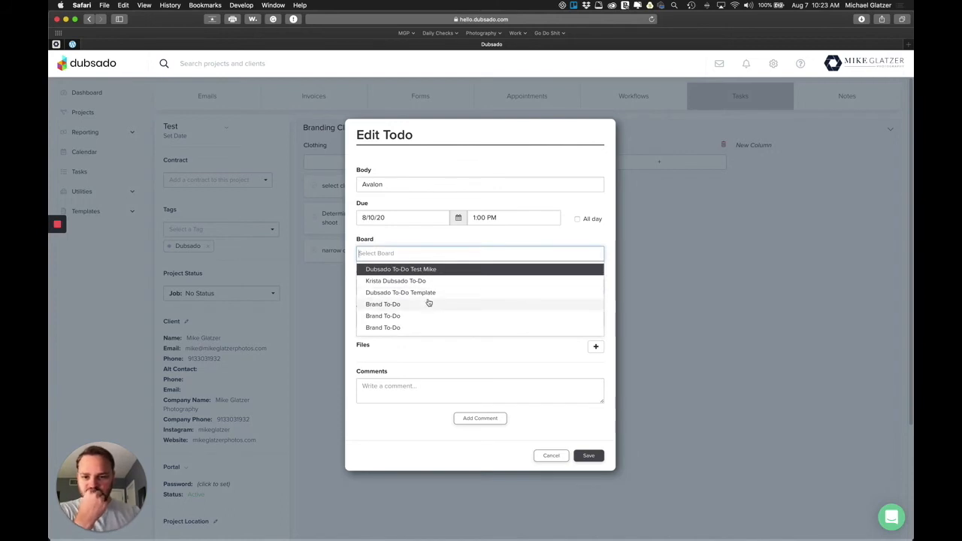
pyautogui.click(445, 249)
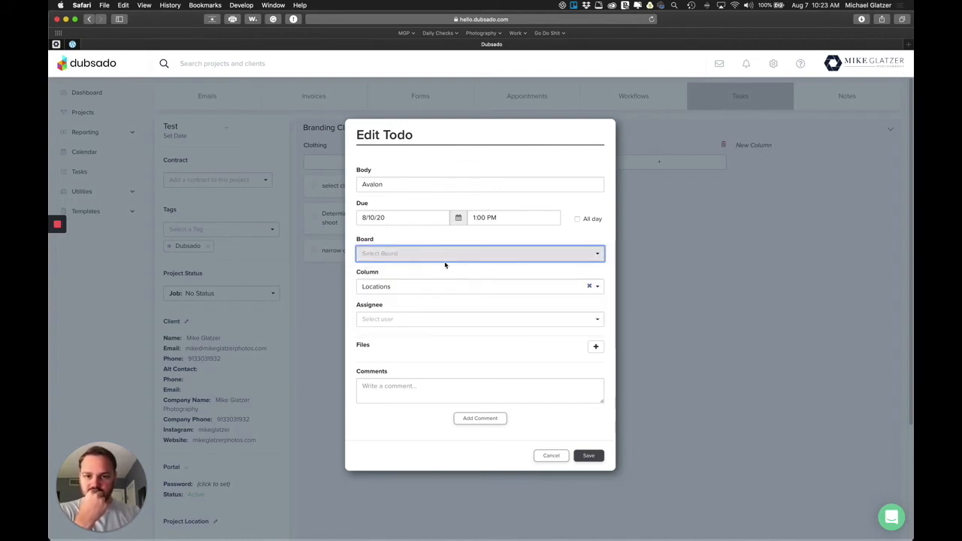
# Assign the Avalon task to the account owner, and view the file chooser for attachments without adding a file
pyautogui.click(423, 318)
pyautogui.click(415, 337)
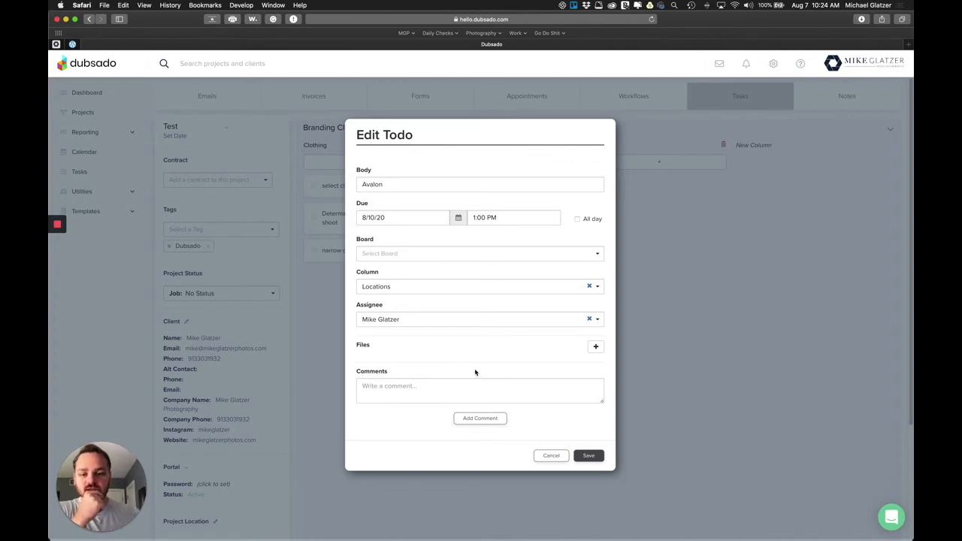
pyautogui.click(579, 350)
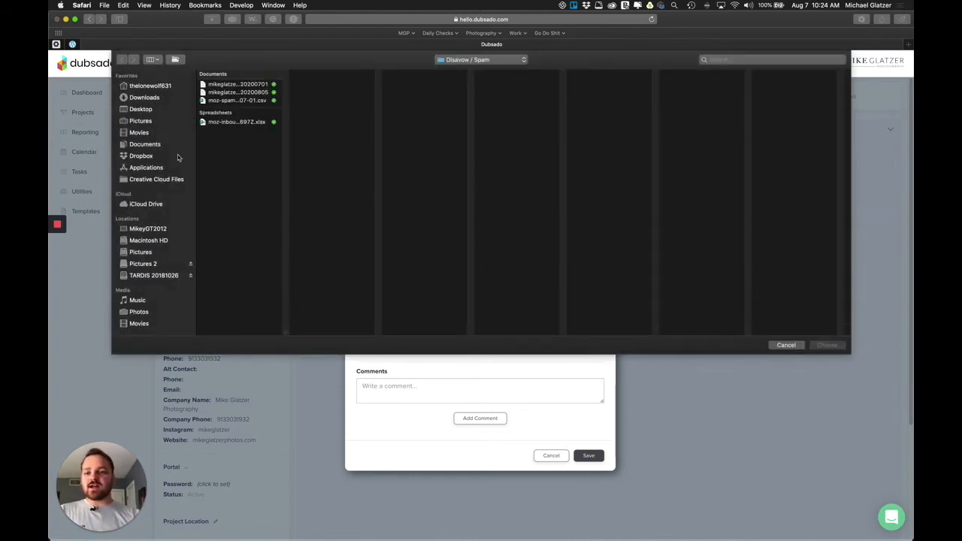
pyautogui.click(778, 345)
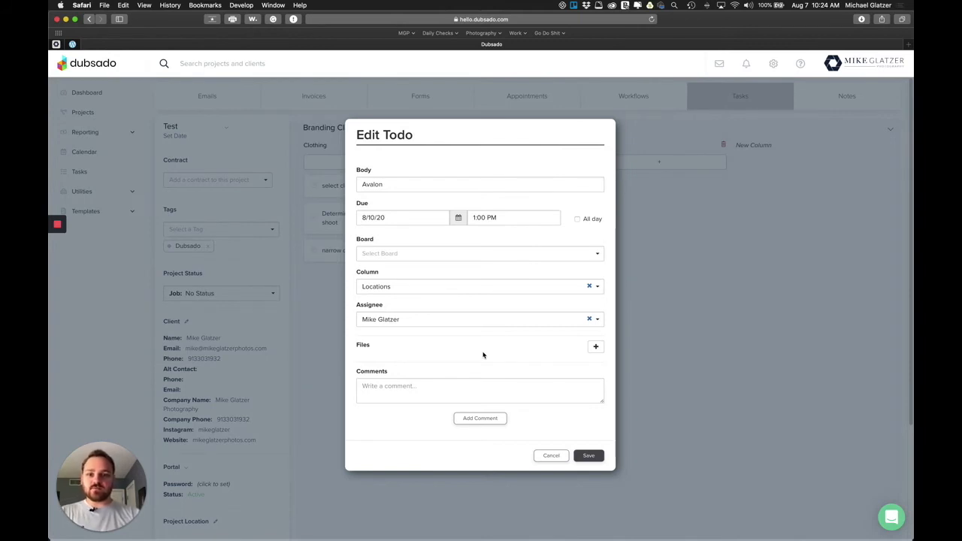
# Add the comment "Permit is $25 for the day" and "Must apply 2 weeks in advance" to the Avalon task and save it
pyautogui.click(393, 389)
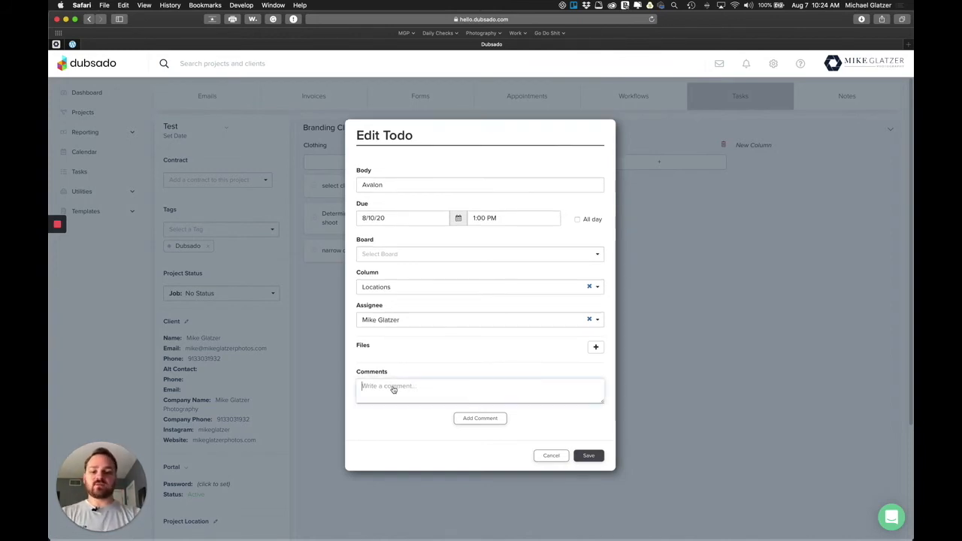
pyautogui.write('Permit is')
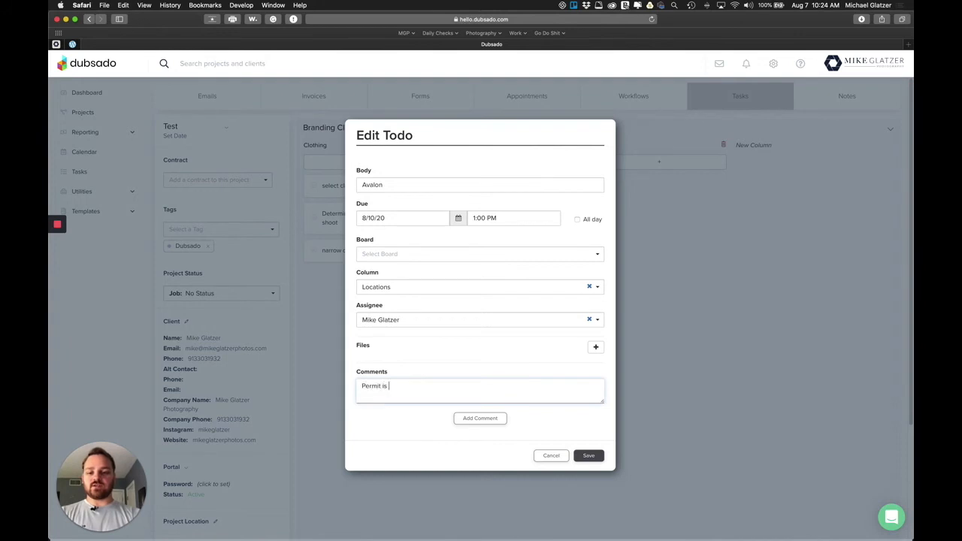
pyautogui.write(' $25 ')
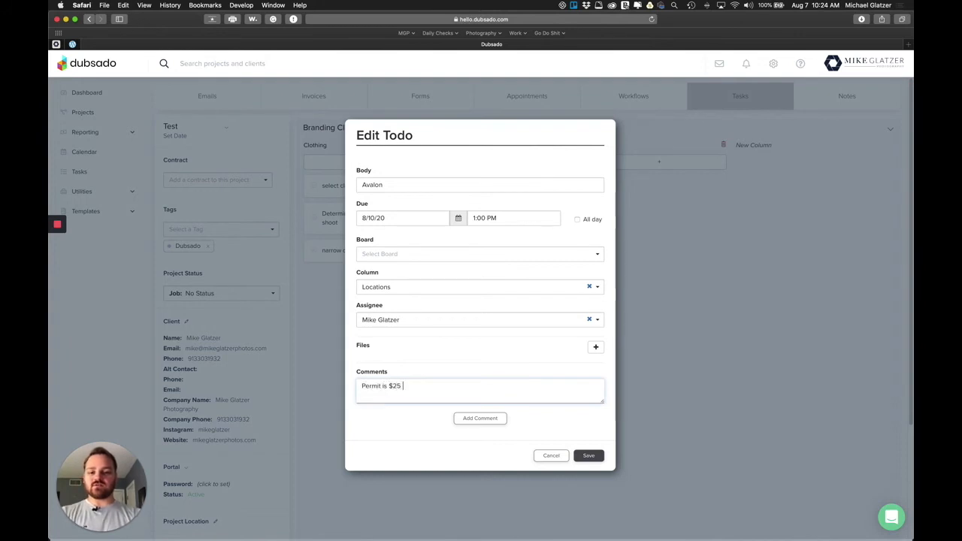
pyautogui.write('for the day')
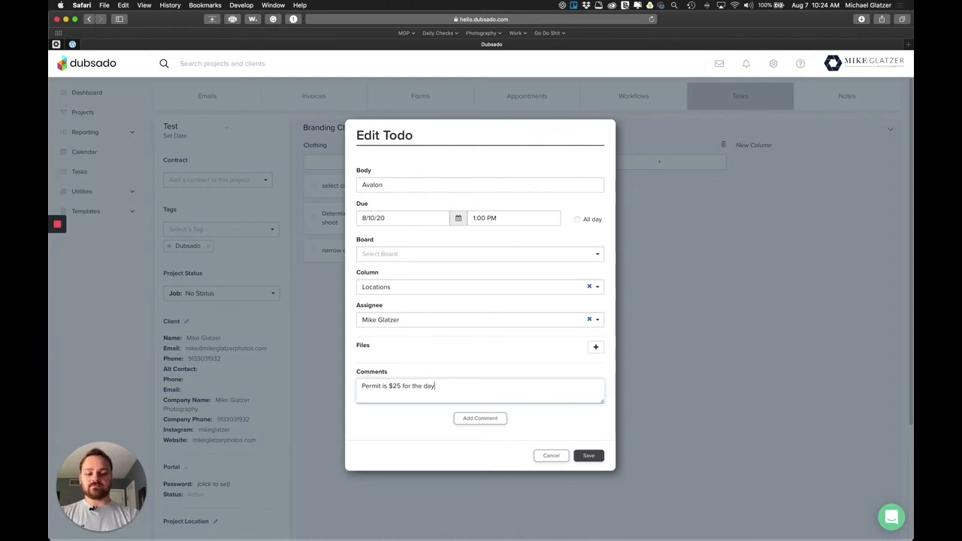
pyautogui.press('Return')
pyautogui.press('Return')
pyautogui.write('Must applyu')
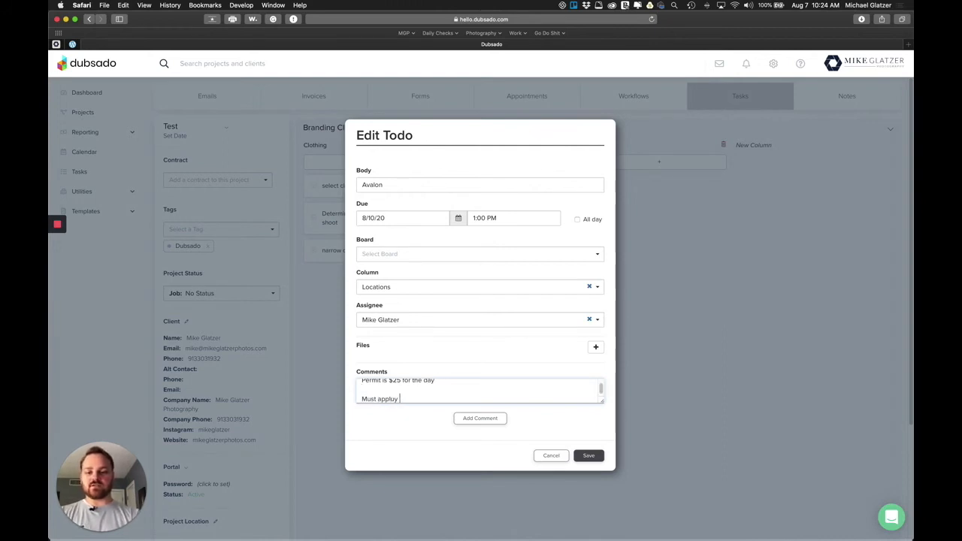
pyautogui.press('BackSpace')
pyautogui.write('2')
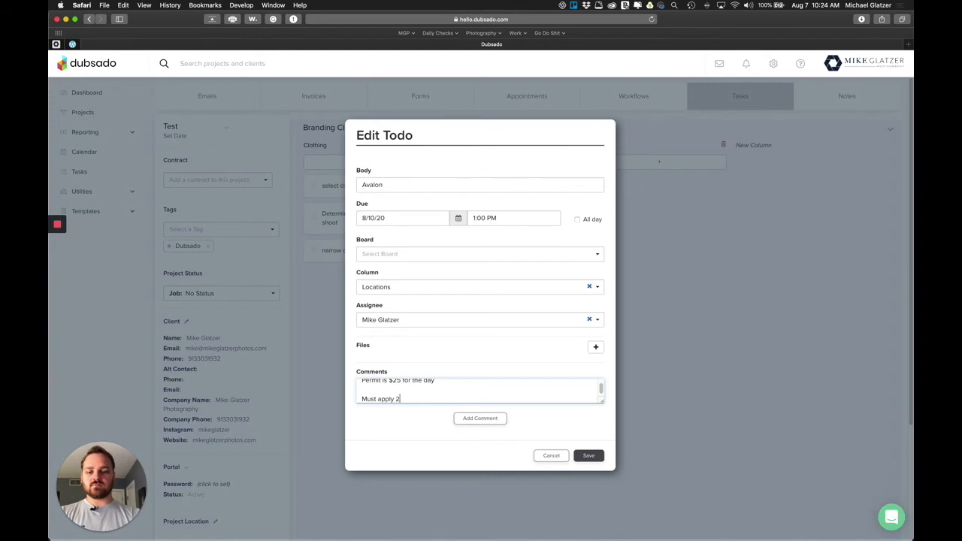
pyautogui.write(' weeks in advance')
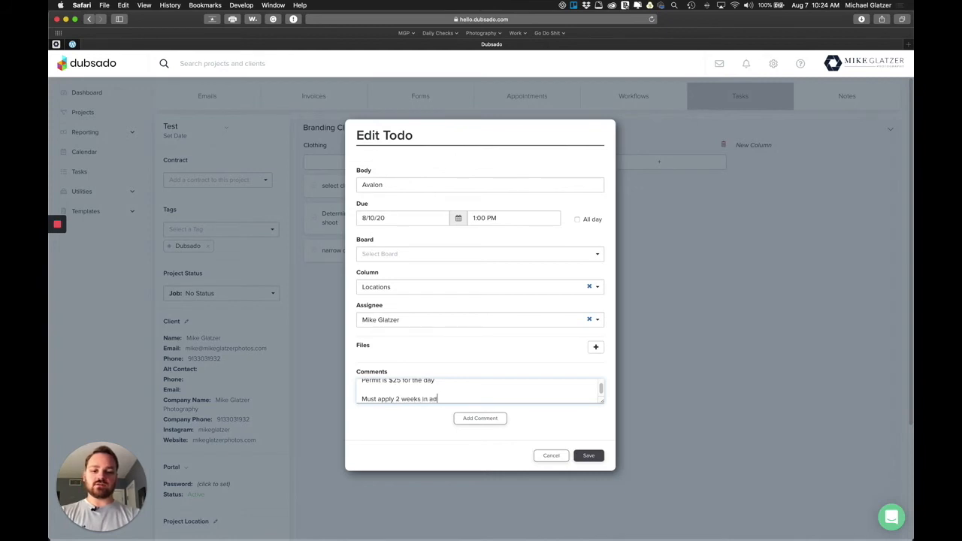
pyautogui.click(485, 421)
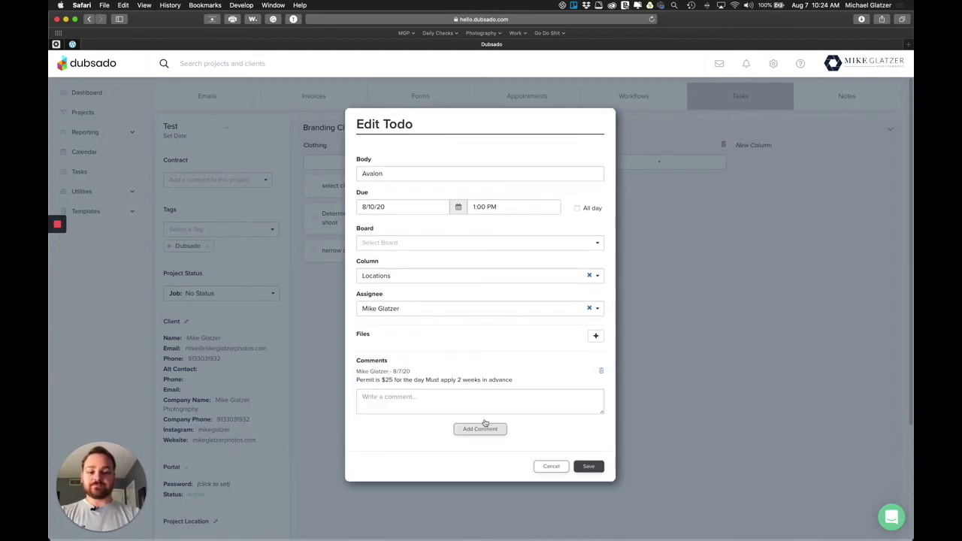
pyautogui.click(587, 467)
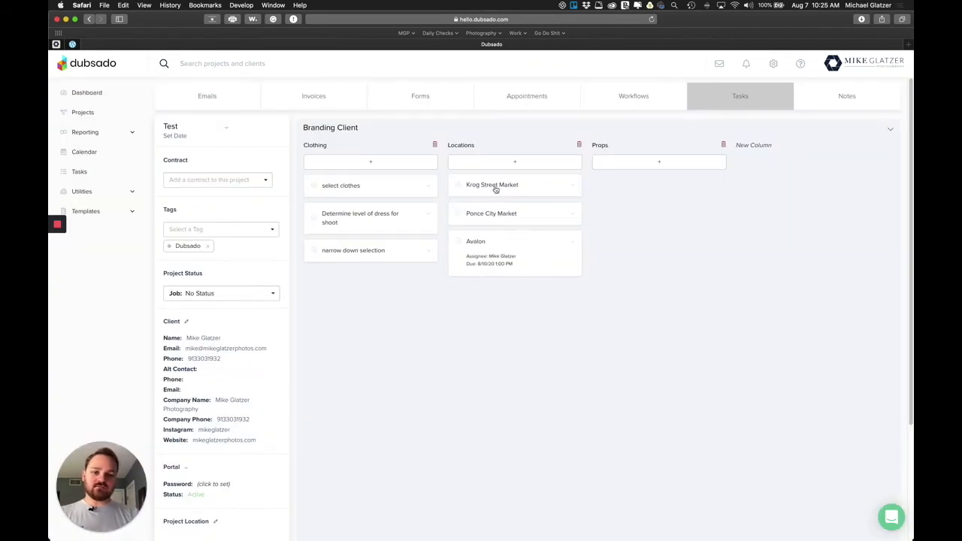
# View the details of the Krog Street Market and Avalon tasks, closing each without changes
pyautogui.click(496, 187)
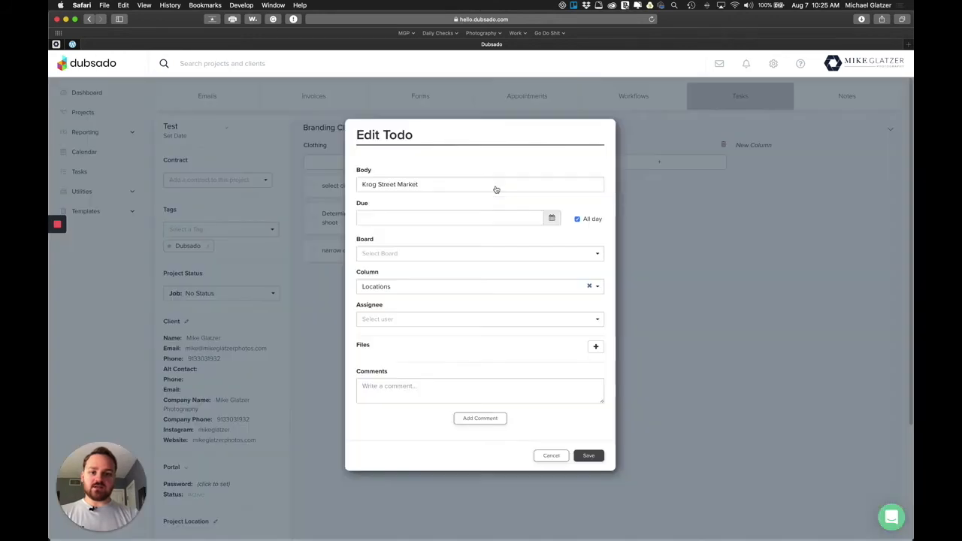
pyautogui.click(547, 456)
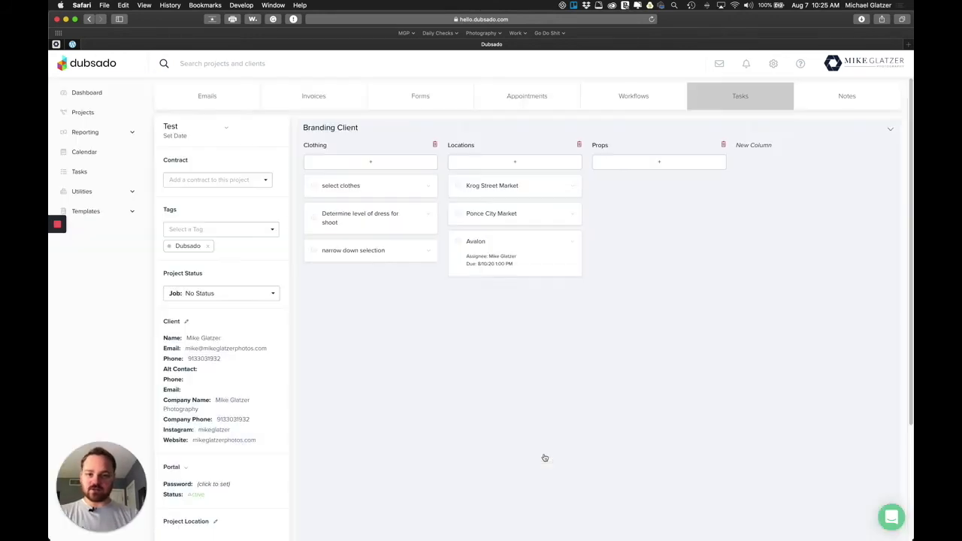
pyautogui.click(490, 247)
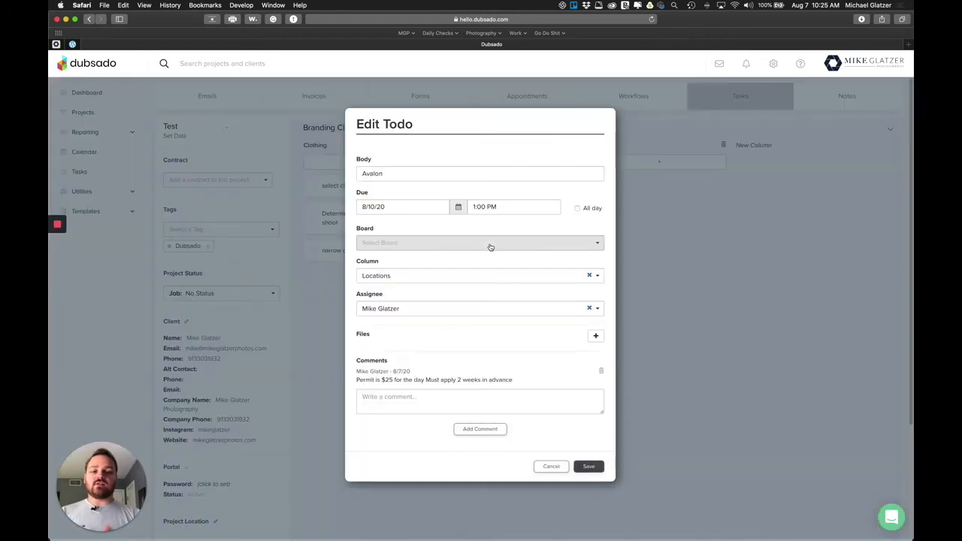
pyautogui.click(550, 468)
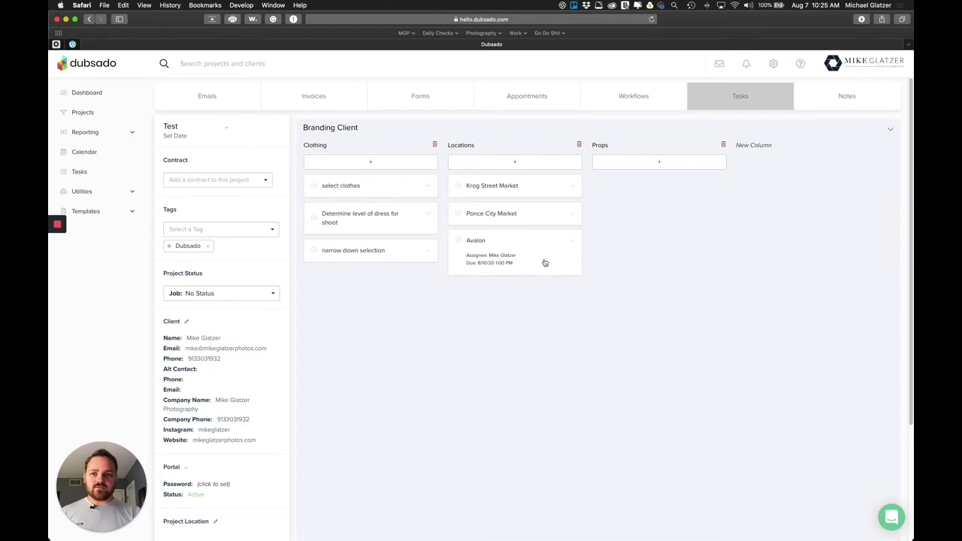
# Open the Dashboard and examine its weekly calendar and Tasks list for the Avalon task
pyautogui.click(101, 96)
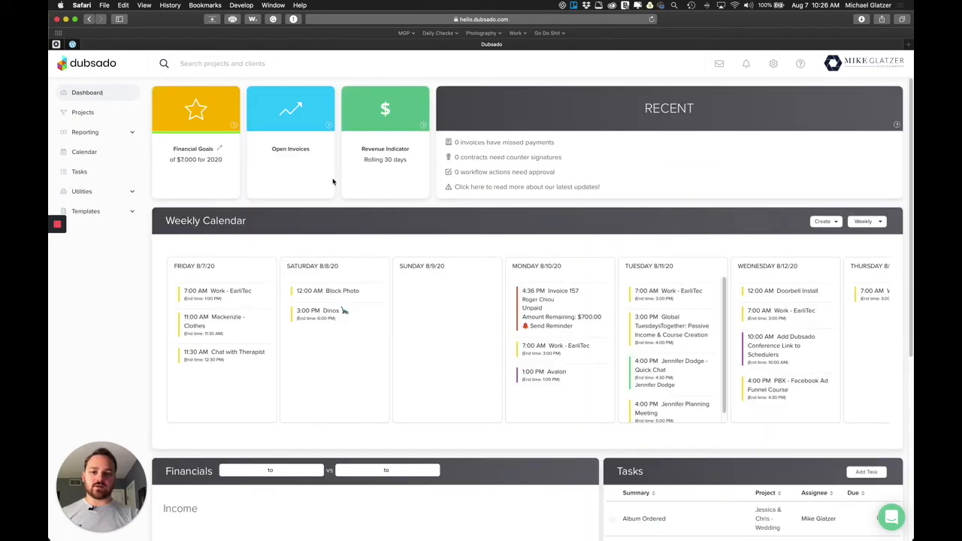
pyautogui.scroll(-5, 548, 281)
pyautogui.scroll(-2, 547, 280)
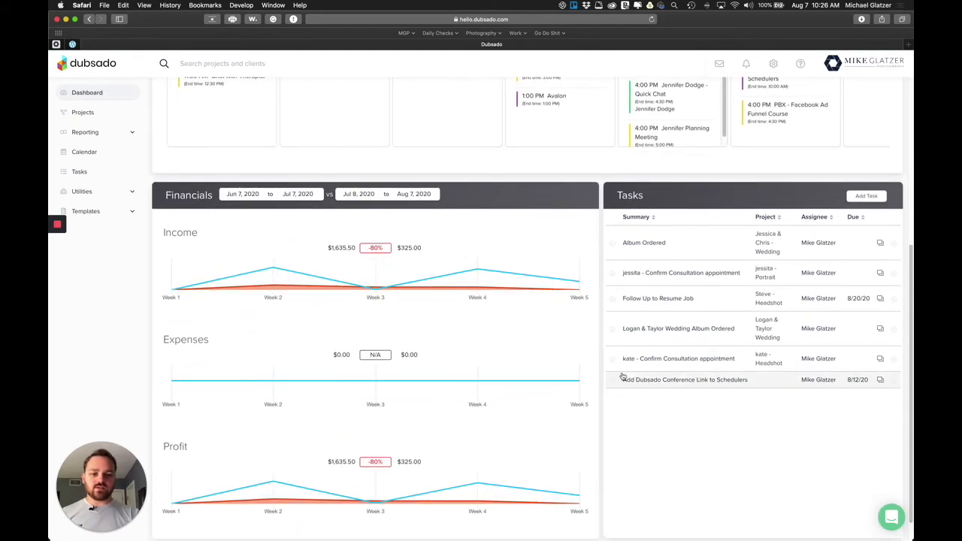
# Refresh the Dashboard and check its Tasks list for the Avalon task and its due date
pyautogui.scroll(3, 741, 442)
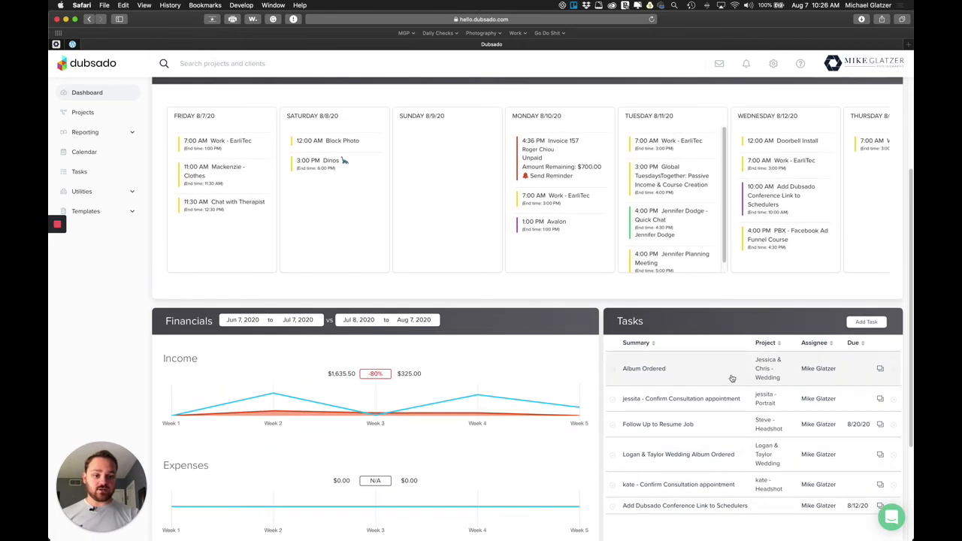
pyautogui.scroll(-1, 732, 378)
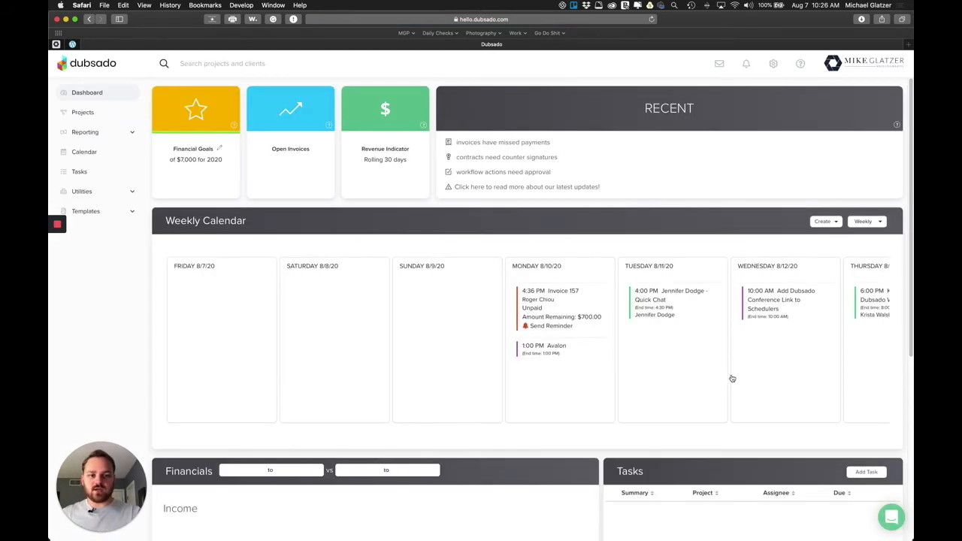
pyautogui.scroll(-6, 732, 379)
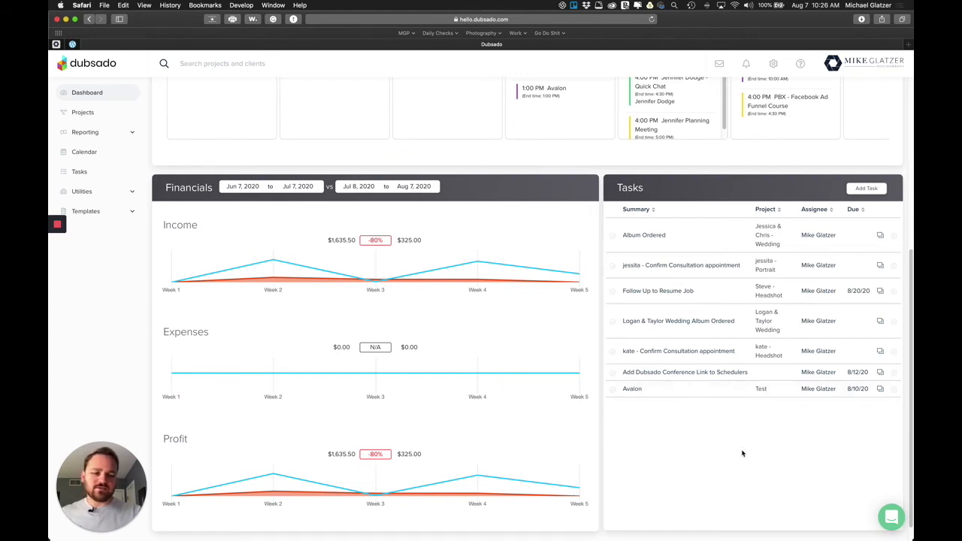
pyautogui.scroll(1, 741, 454)
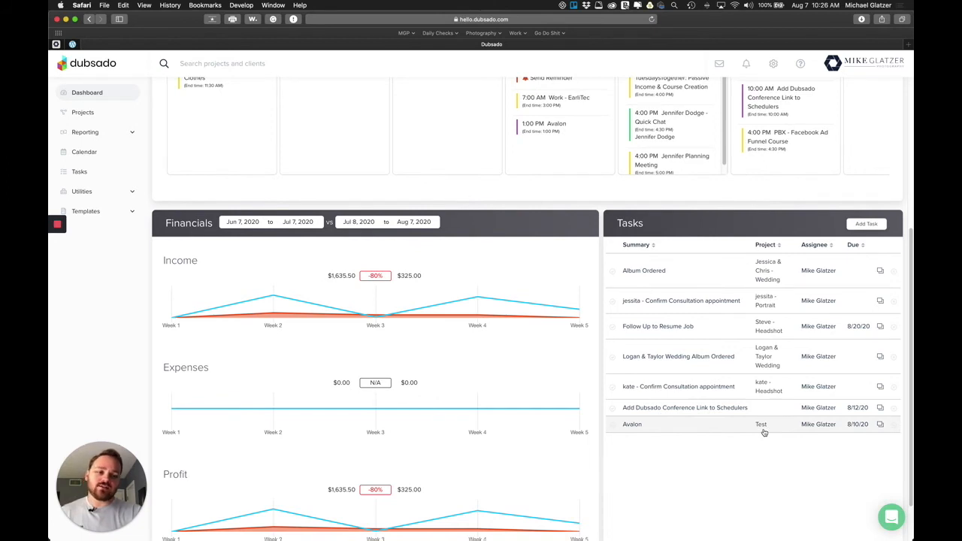
pyautogui.scroll(1, 763, 433)
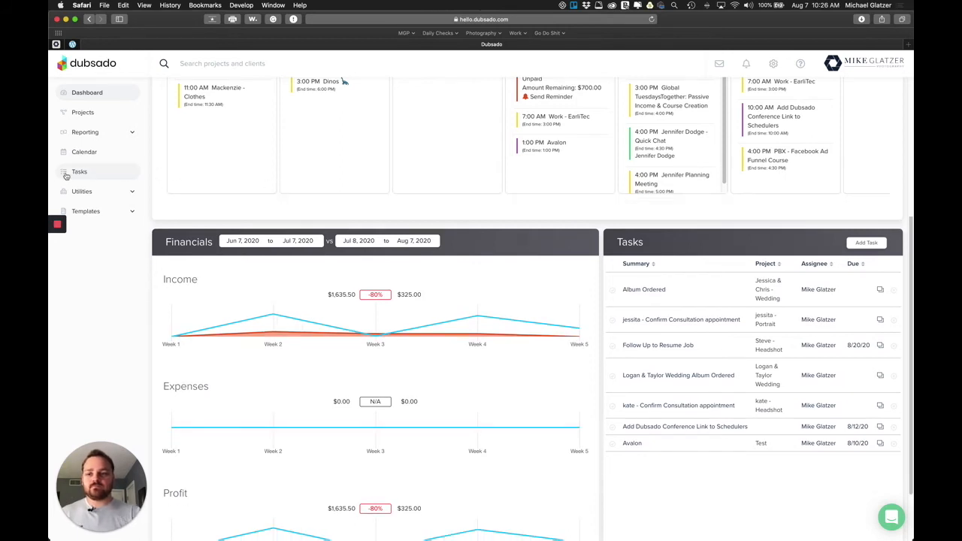
# Open the Tasks page and compare the My Tasks and All Tasks lists
pyautogui.click(91, 173)
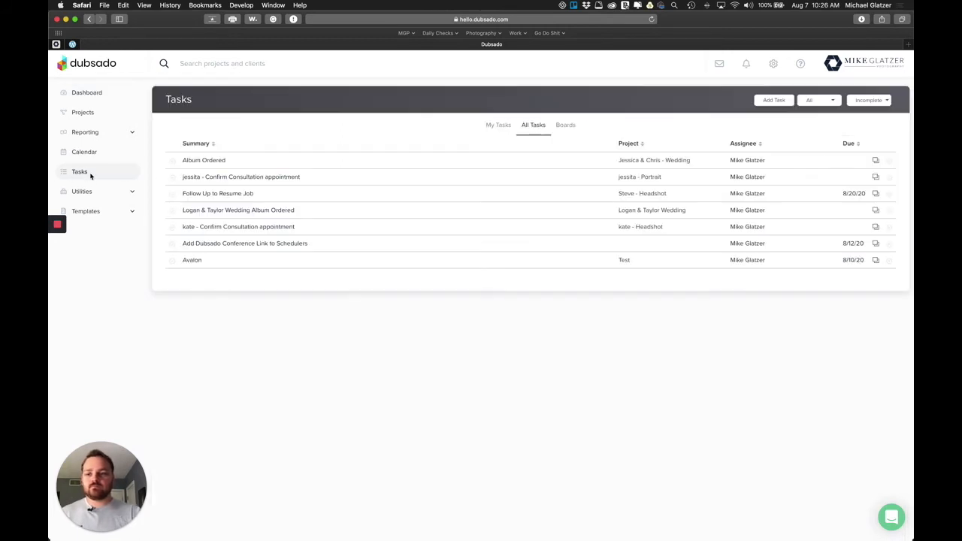
pyautogui.click(500, 129)
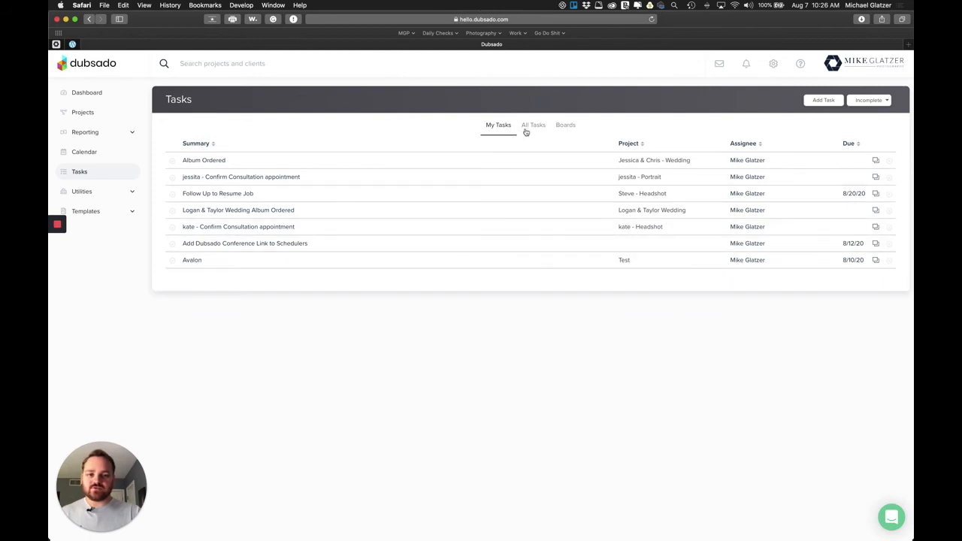
pyautogui.click(527, 128)
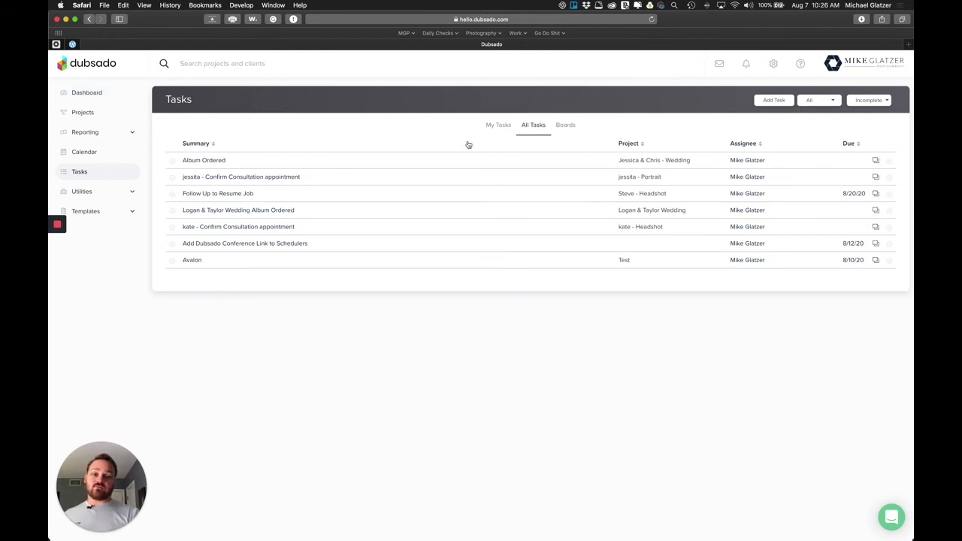
# Open the Dubsado To-Do Template general board and examine its columns and board options without changing anything
pyautogui.click(569, 129)
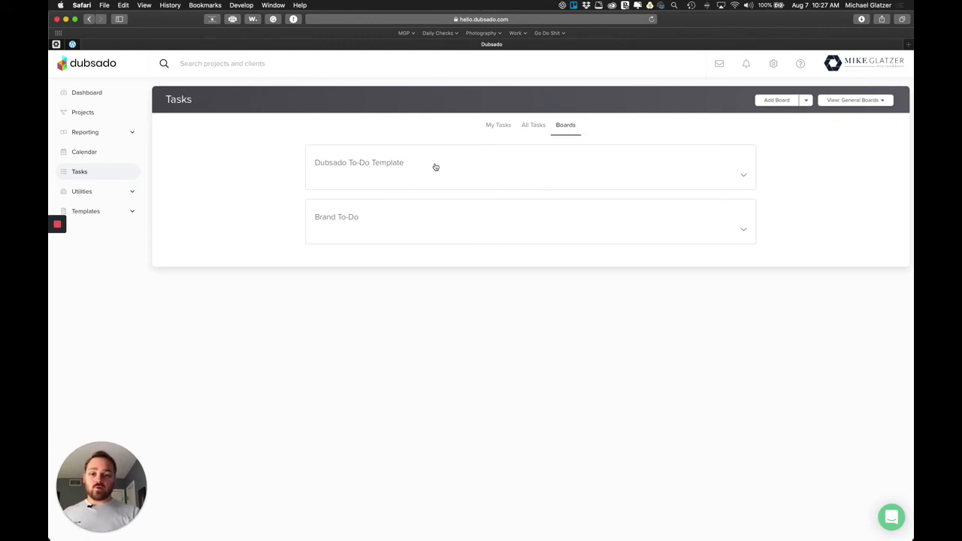
pyautogui.click(393, 165)
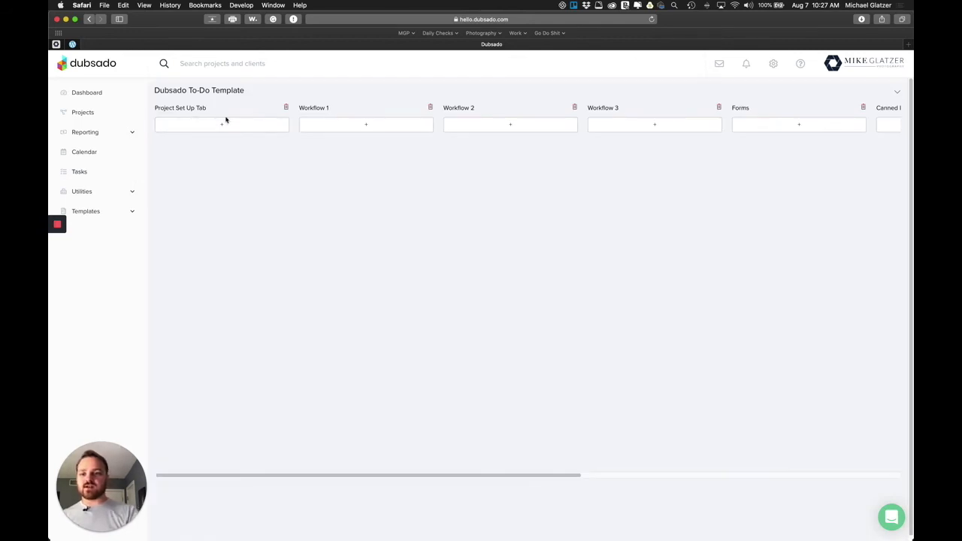
pyautogui.hscroll(5, 390, 116)
pyautogui.hscroll(5, 391, 116)
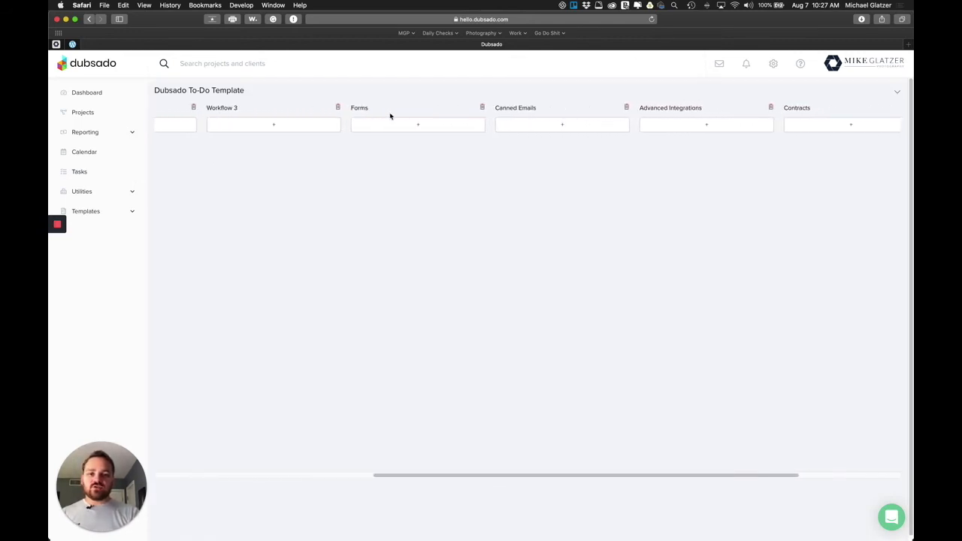
pyautogui.hscroll(-15, 391, 116)
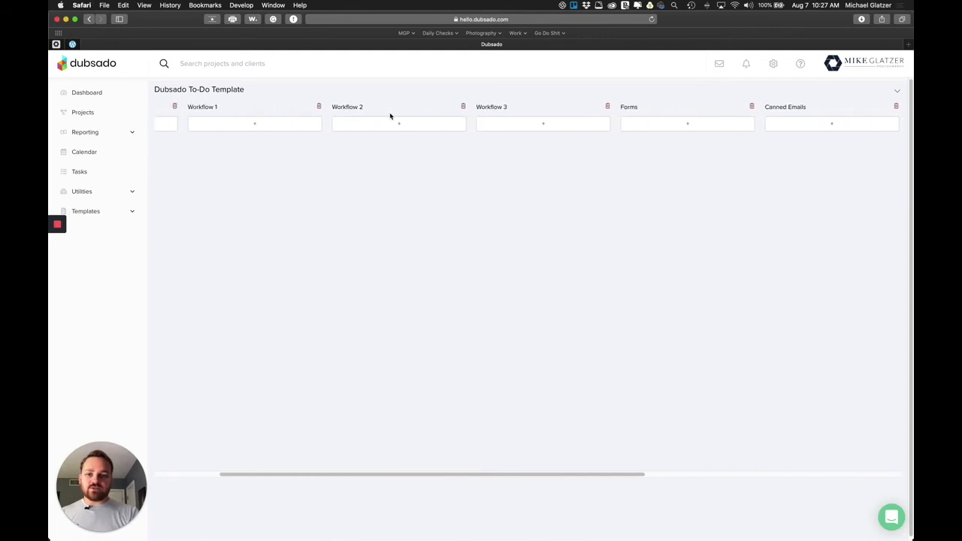
pyautogui.click(897, 92)
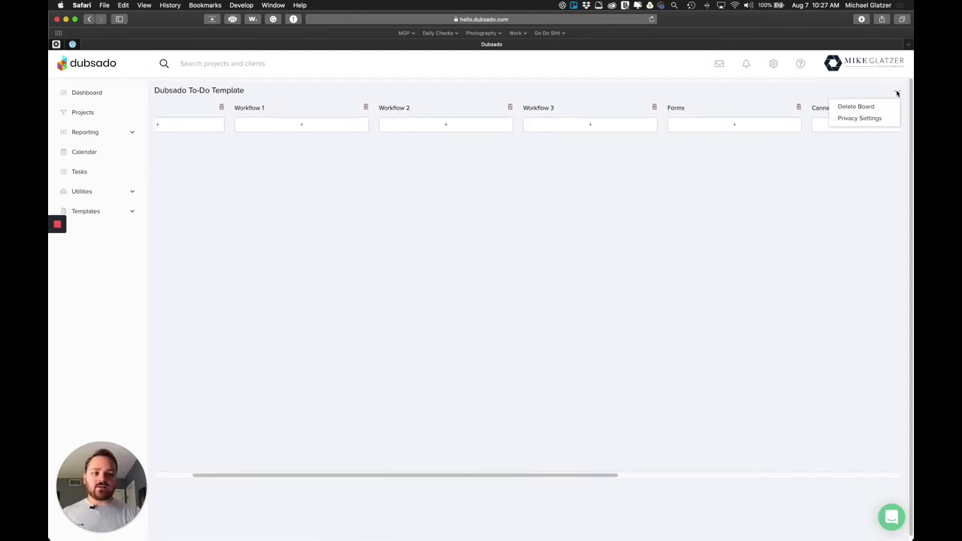
pyautogui.click(755, 217)
pyautogui.hscroll(-3, 754, 218)
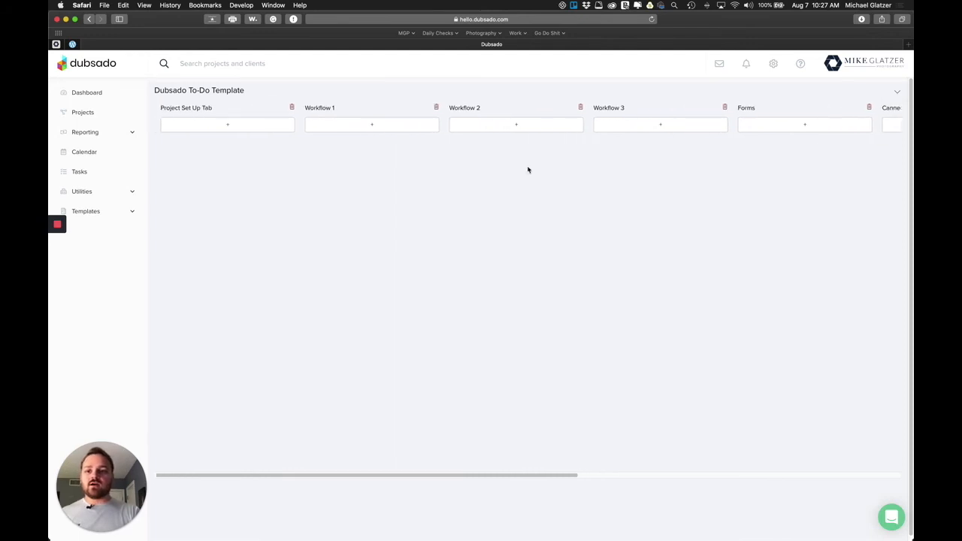
# Return to the boards list and view the actions available for the Dubsado To-Do Template, closing them without choosing one
pyautogui.click(88, 18)
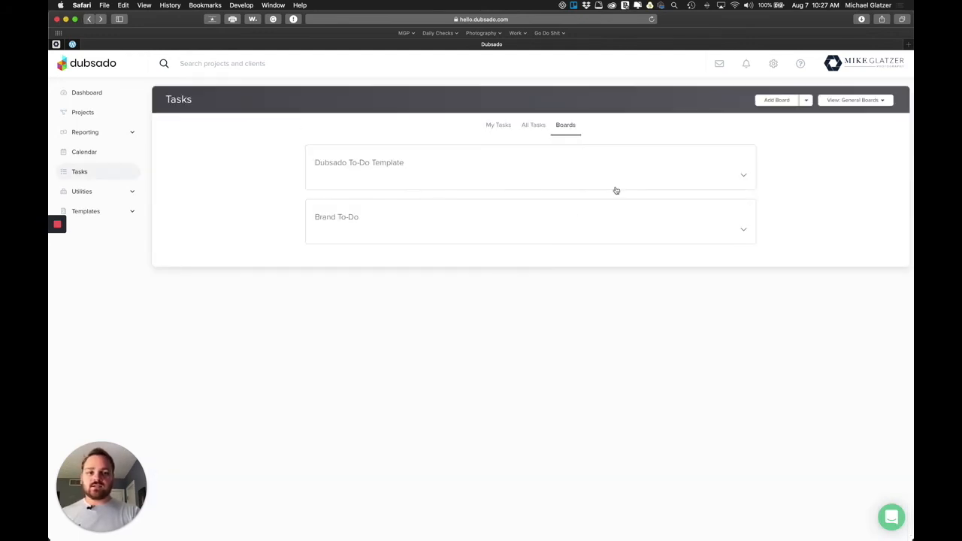
pyautogui.click(743, 177)
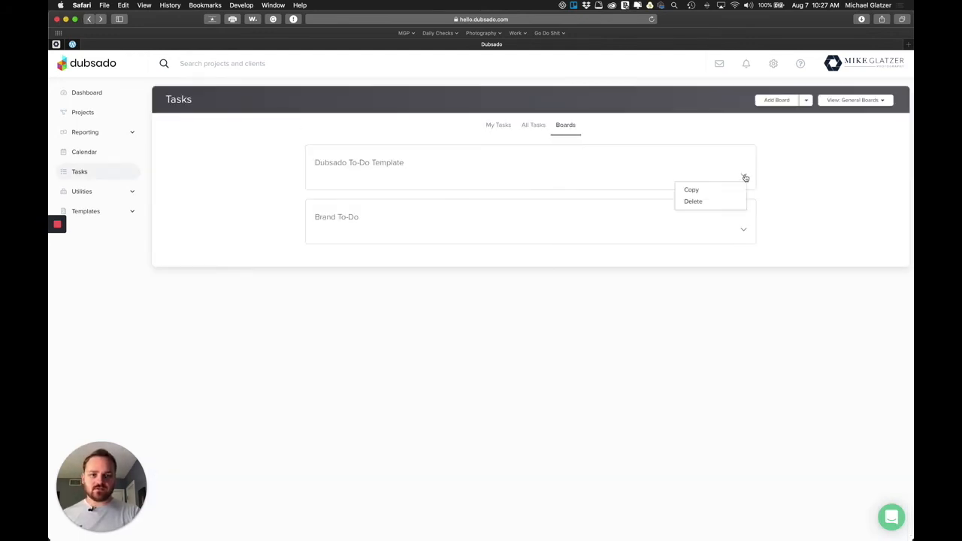
pyautogui.click(830, 149)
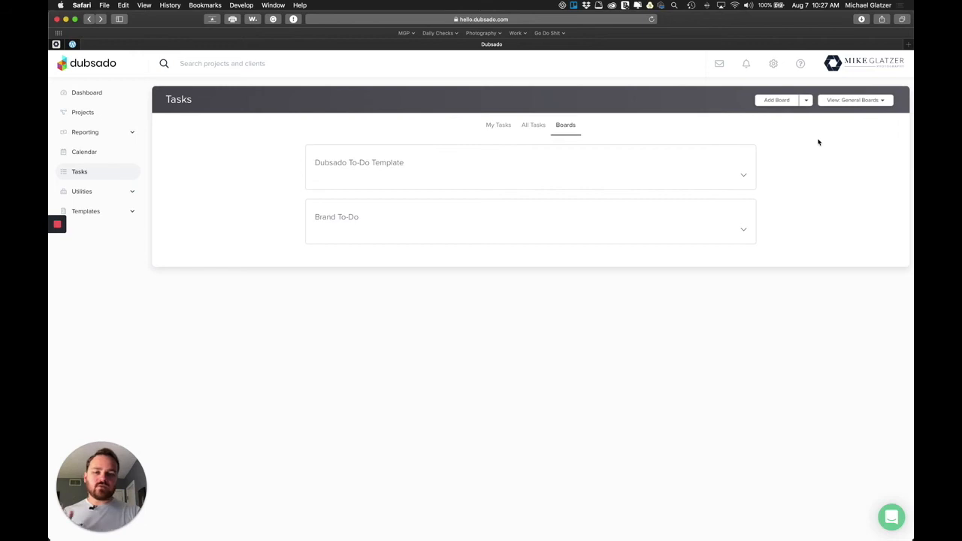
# View the boards list filtered by Project Boards, General Boards and All Boards, and return it to General Boards
pyautogui.click(886, 102)
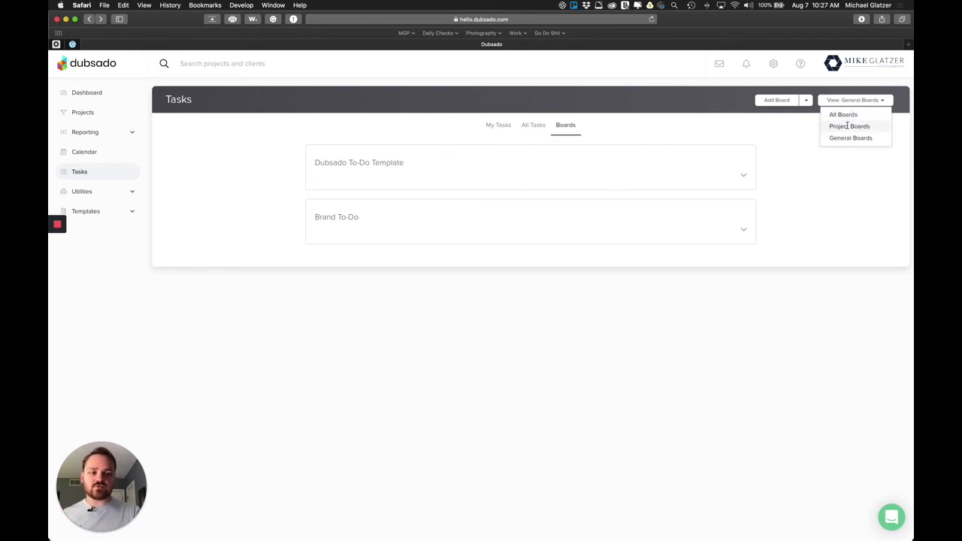
pyautogui.click(848, 126)
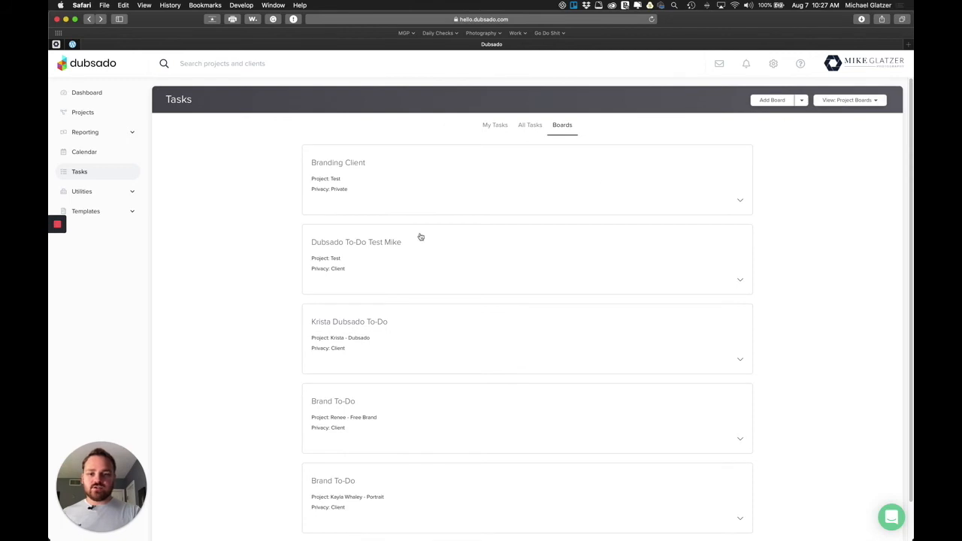
pyautogui.click(872, 104)
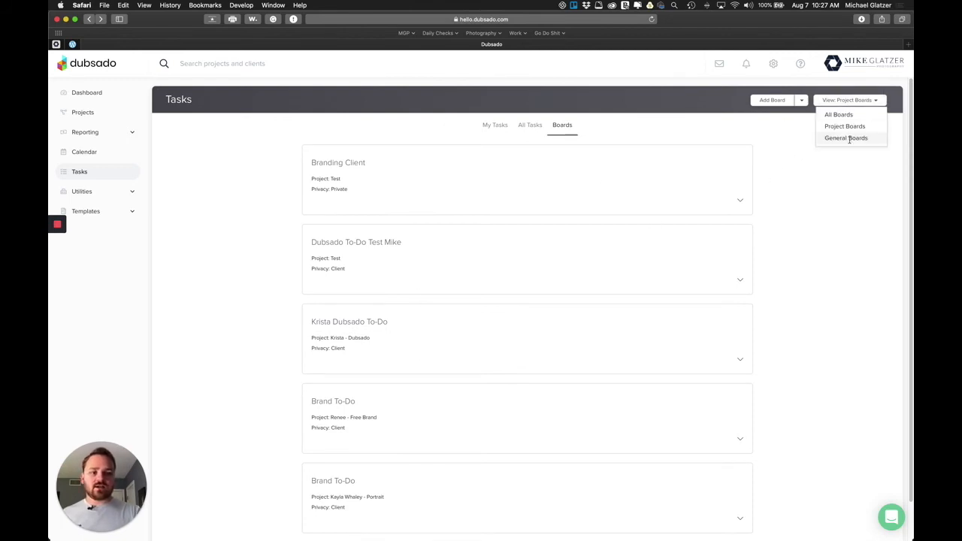
pyautogui.click(848, 138)
pyautogui.click(846, 100)
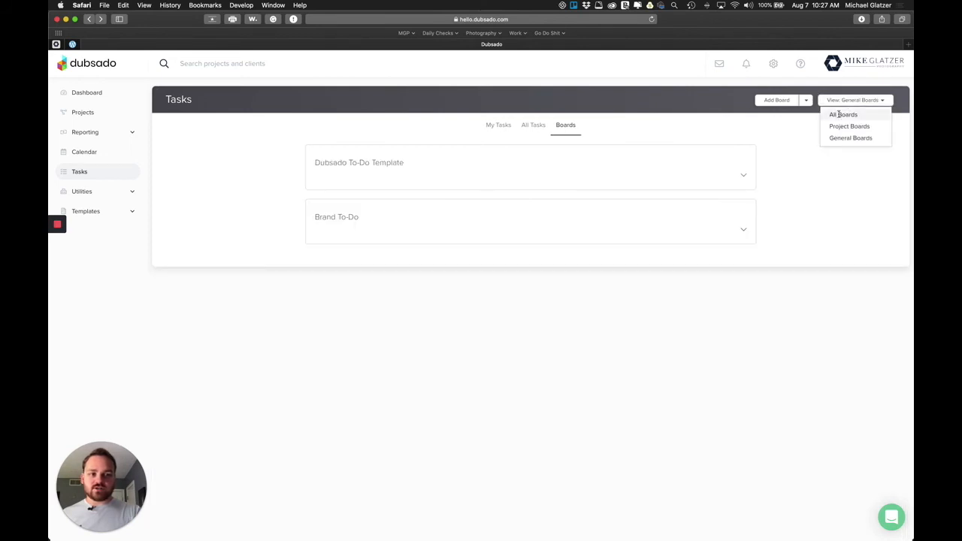
pyautogui.click(840, 114)
pyautogui.click(855, 100)
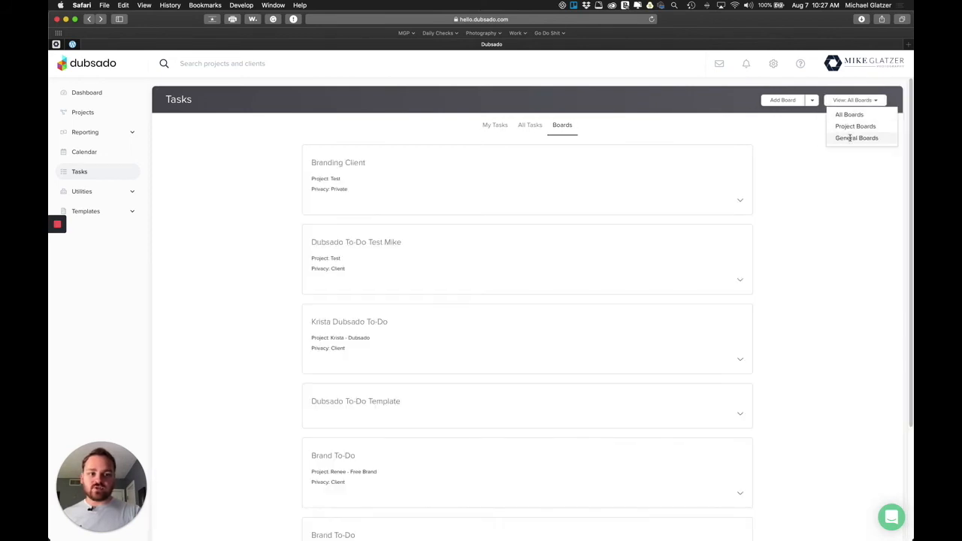
pyautogui.click(847, 138)
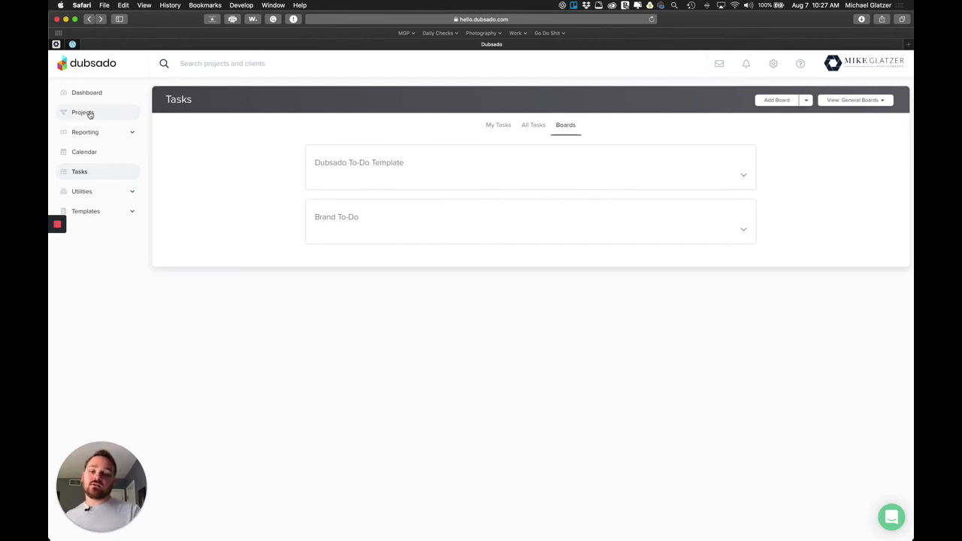
# Add a new general board based on the Dubsado To-Do Template and view its board options
pyautogui.click(808, 104)
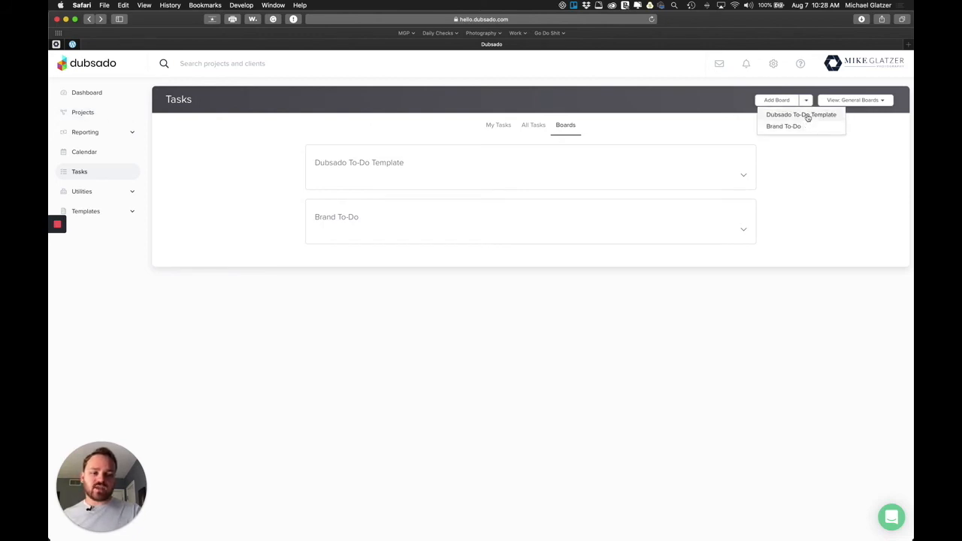
pyautogui.click(808, 115)
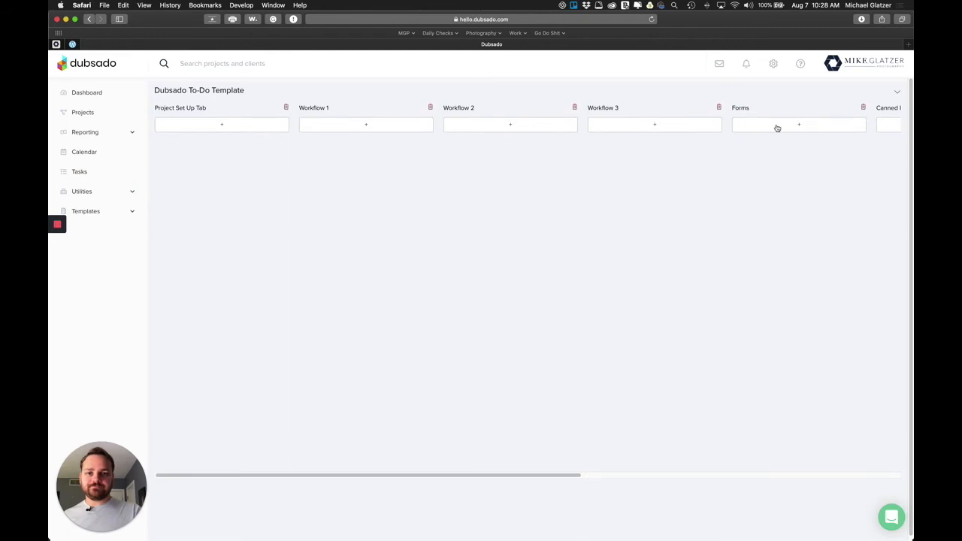
pyautogui.click(897, 93)
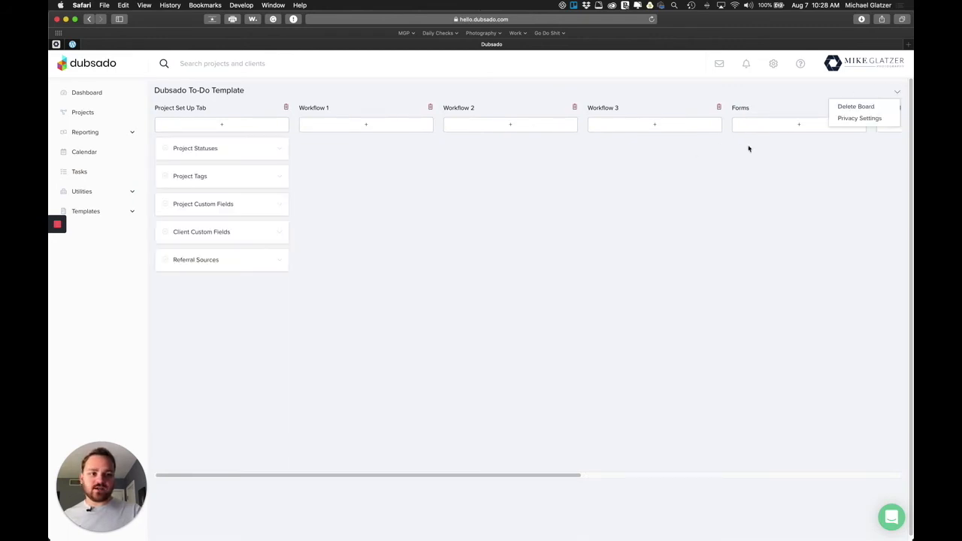
pyautogui.click(462, 239)
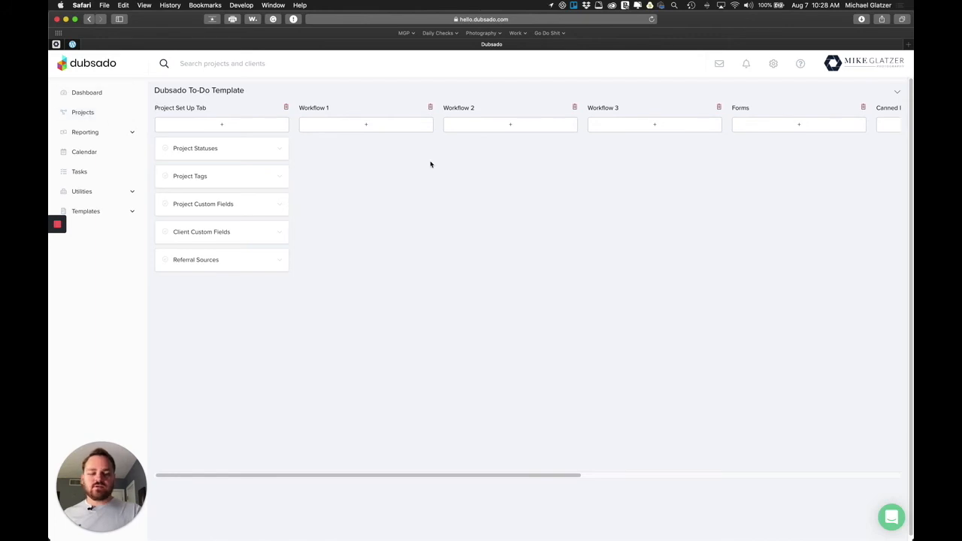
# Search projects for "test", open the Test project and show the Project Boards in its tasks
pyautogui.click(82, 112)
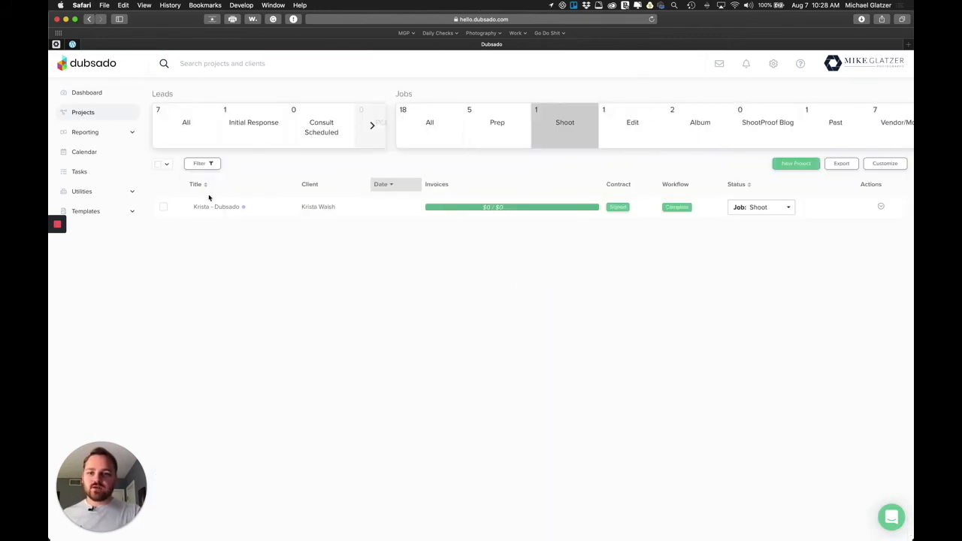
pyautogui.click(250, 66)
pyautogui.write('test')
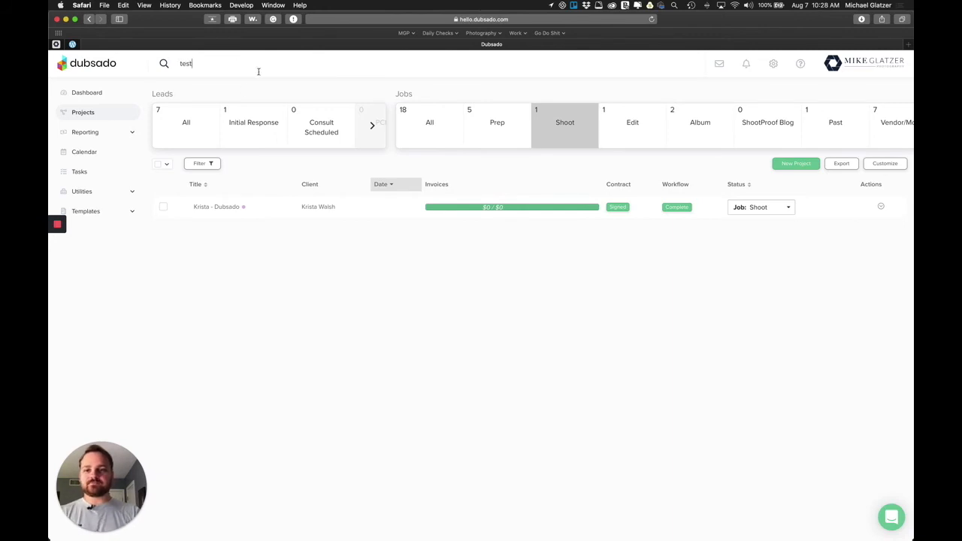
pyautogui.click(248, 107)
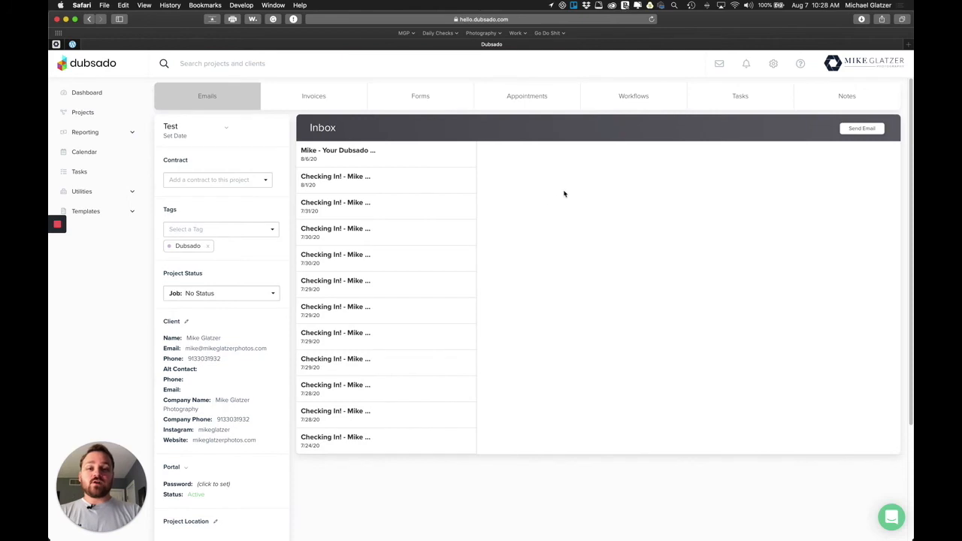
pyautogui.click(727, 104)
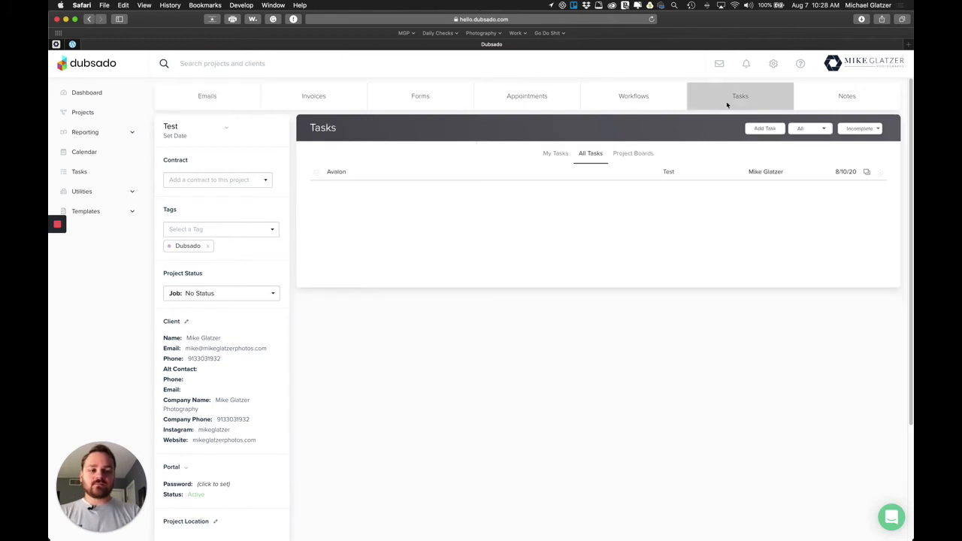
pyautogui.click(632, 155)
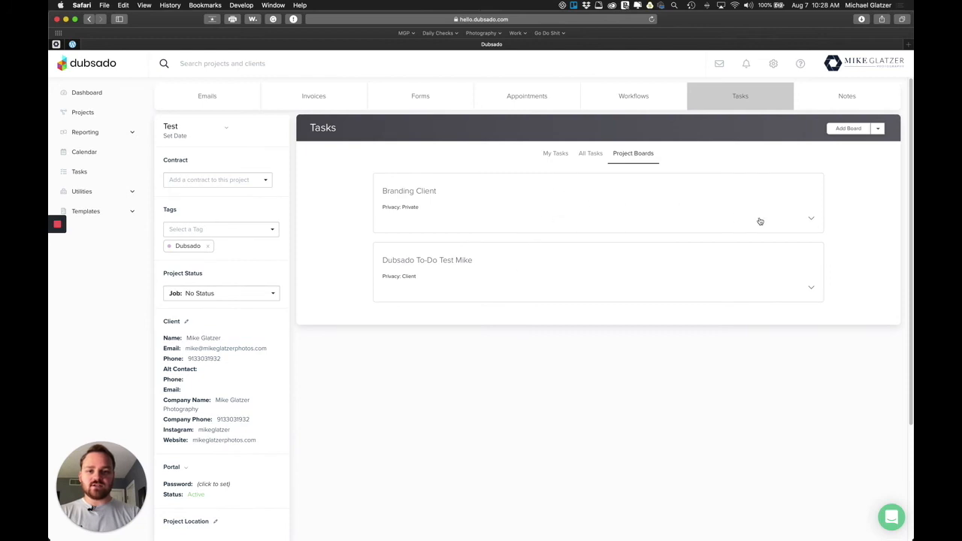
pyautogui.click(880, 130)
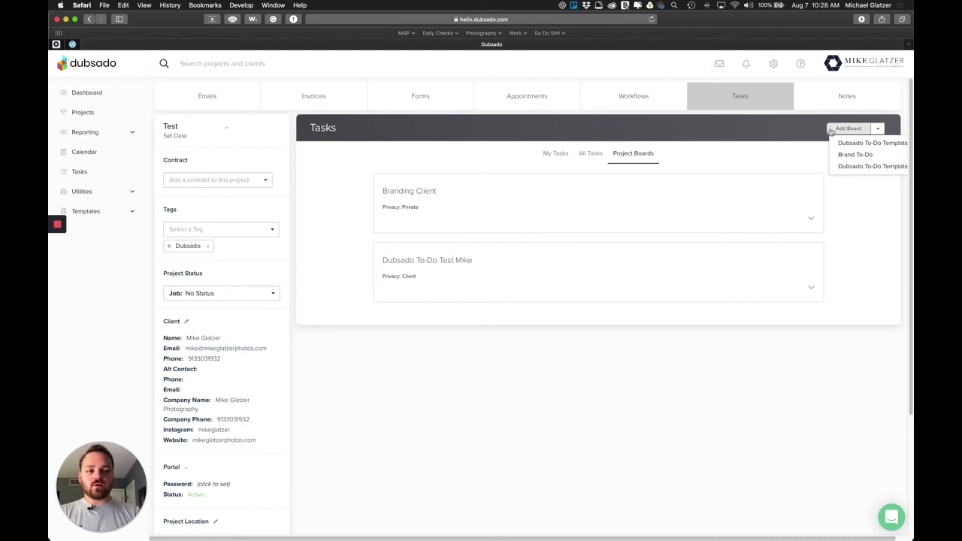
pyautogui.click(832, 132)
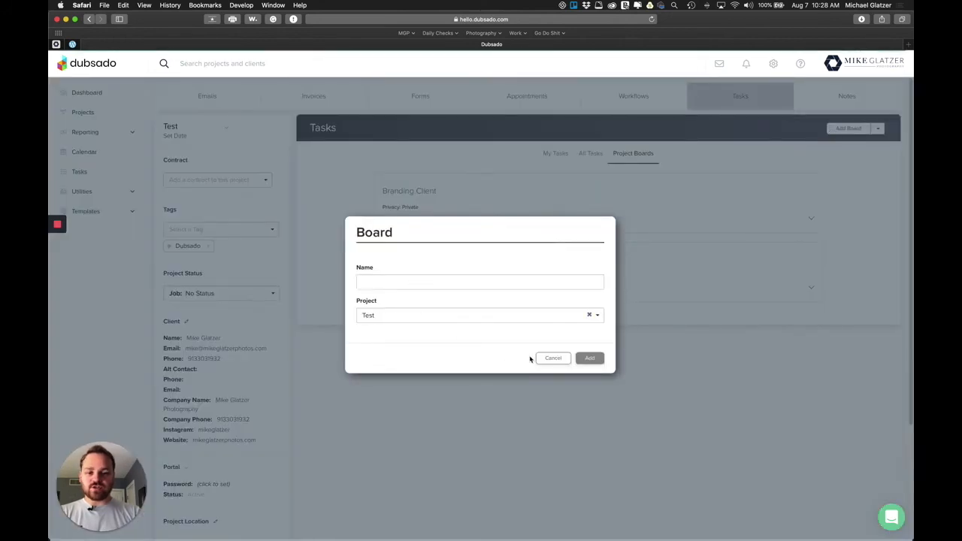
pyautogui.click(553, 358)
# Add a board based on the first Dubsado To-Do Template to the Test project, and return to its Project Boards through Workflows and Tasks
pyautogui.click(878, 129)
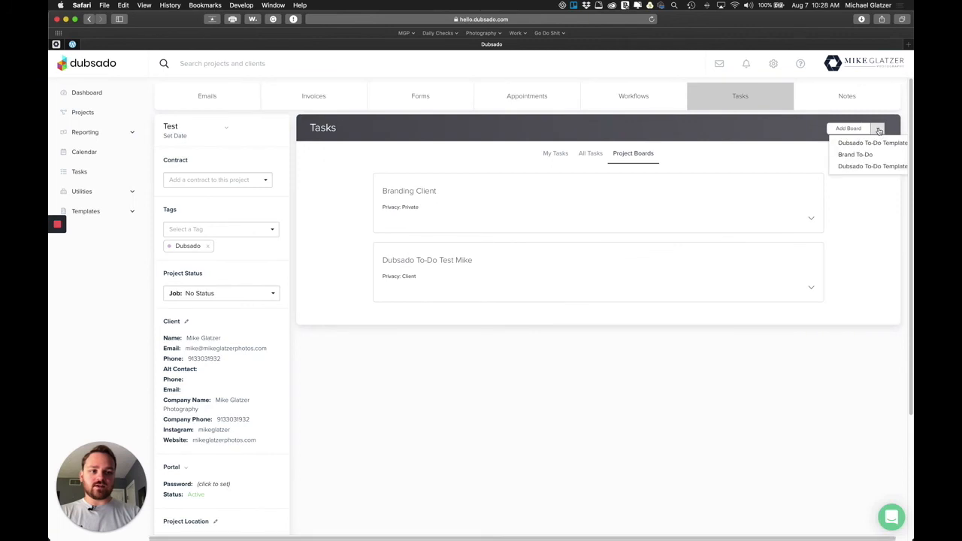
pyautogui.click(870, 144)
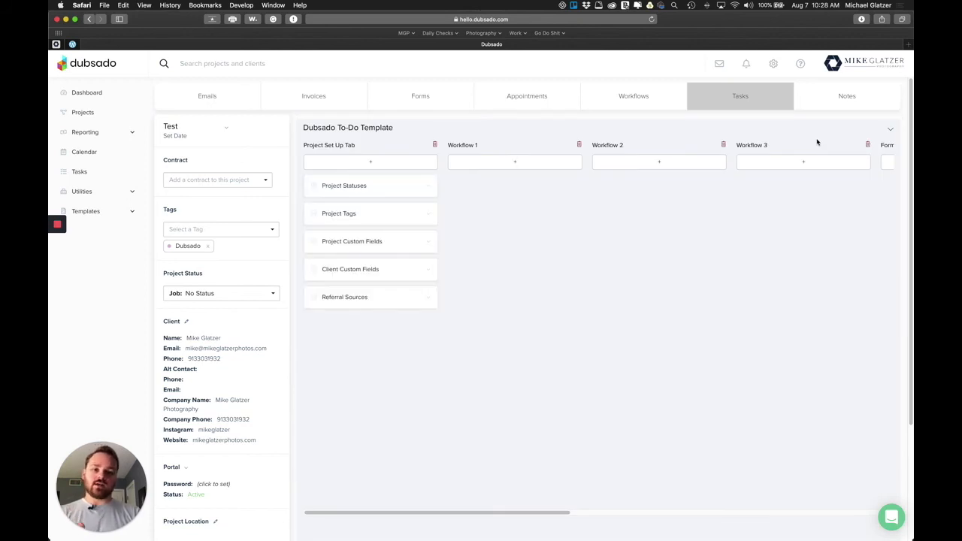
pyautogui.click(647, 102)
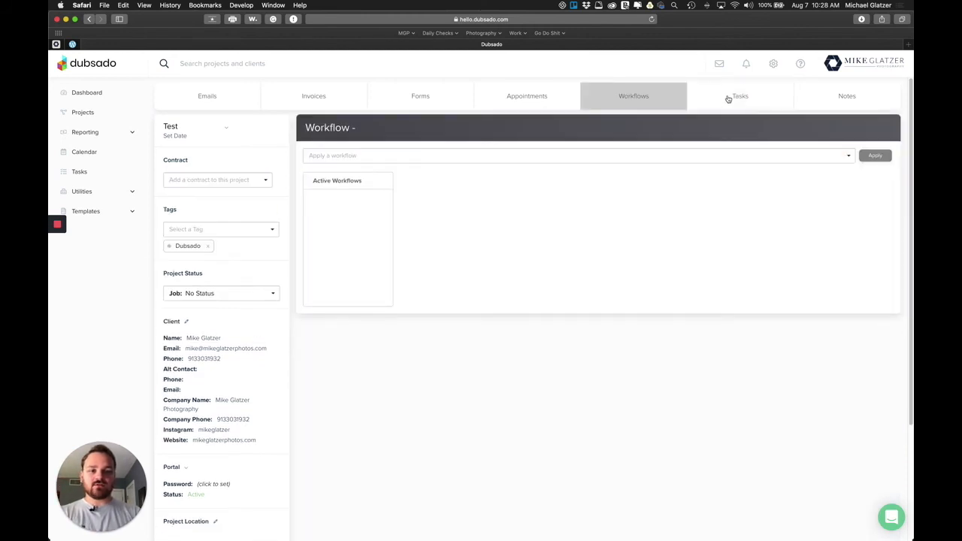
pyautogui.click(729, 98)
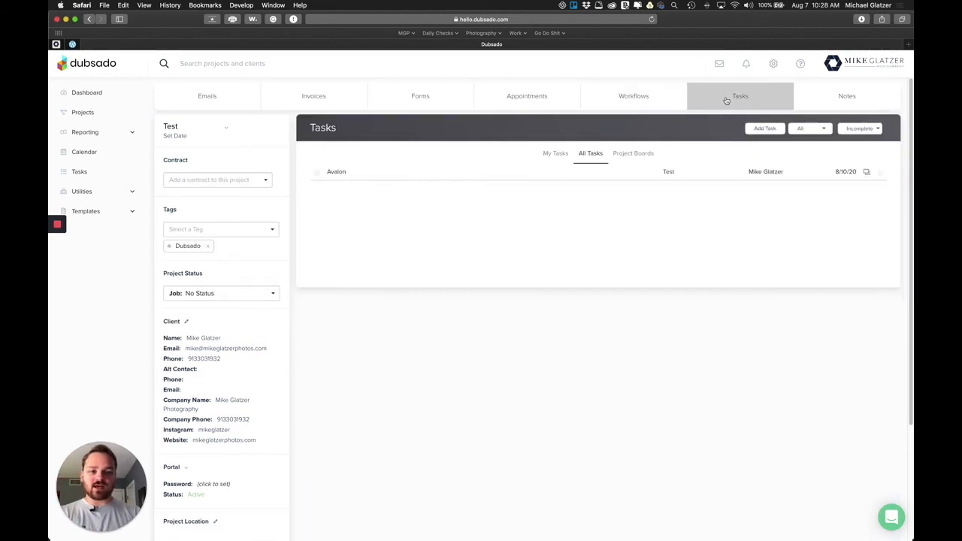
pyautogui.click(624, 156)
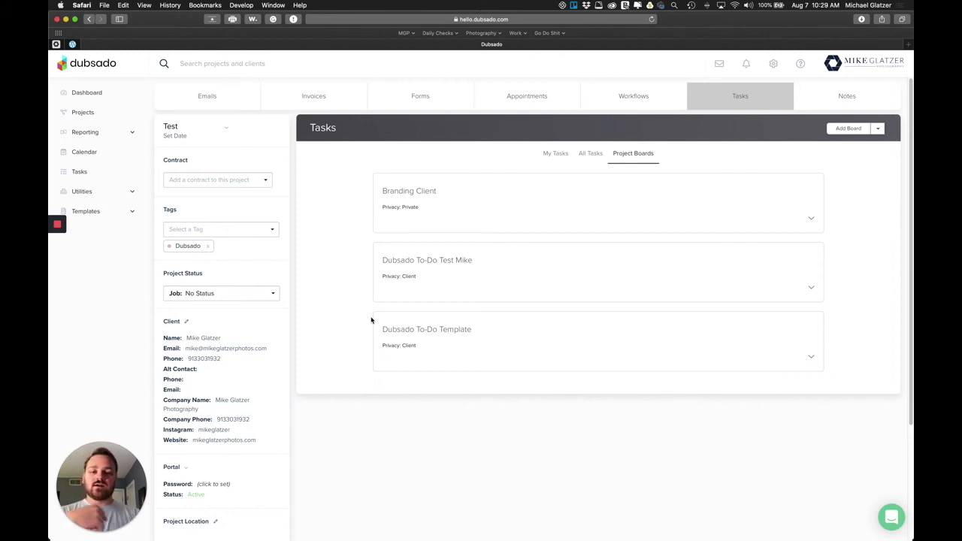
# Show the general boards in the account-wide tasks and open the actions of the last Dubsado To-Do Template board
pyautogui.click(85, 173)
pyautogui.click(564, 125)
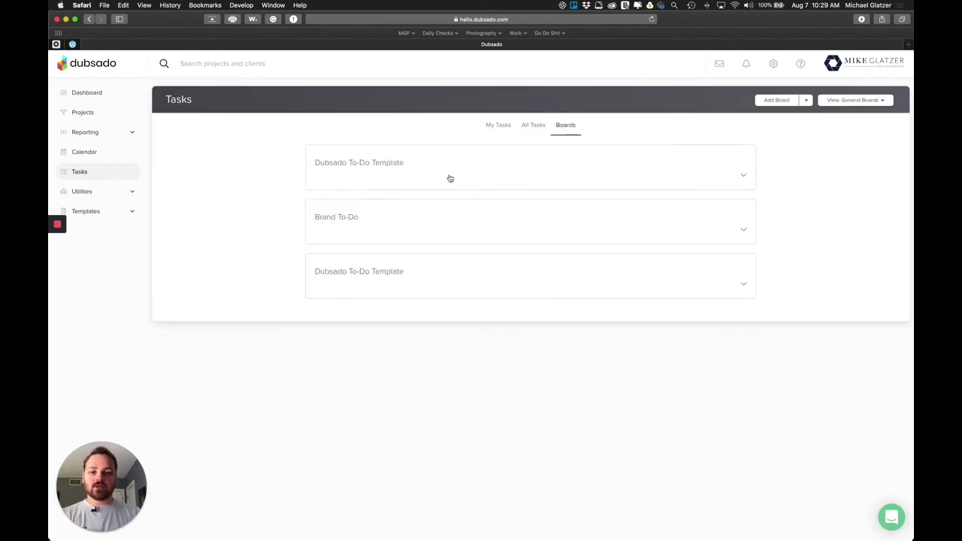
pyautogui.click(744, 284)
pyautogui.click(704, 311)
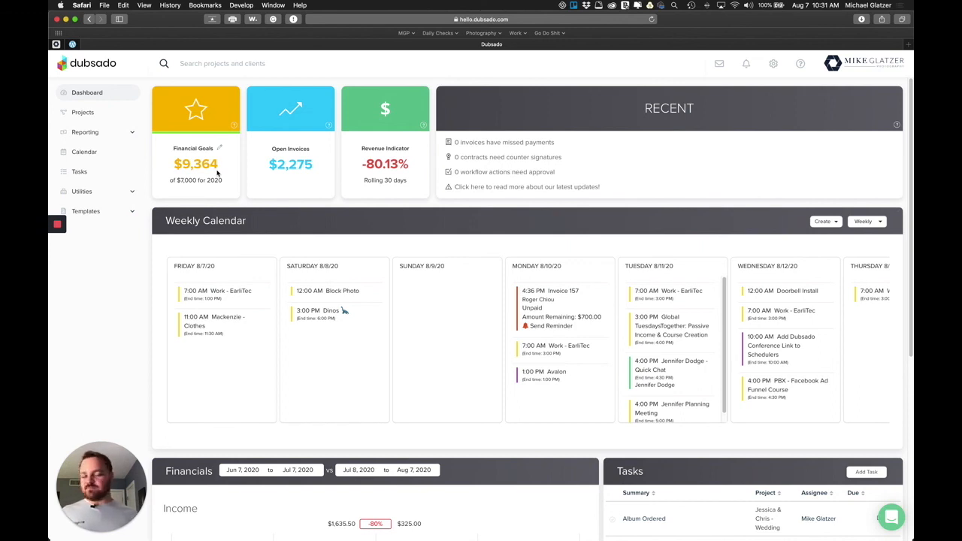
# Examine the Weekly Calendar and the Tasks list on the dashboard
pyautogui.scroll(-3, 615, 408)
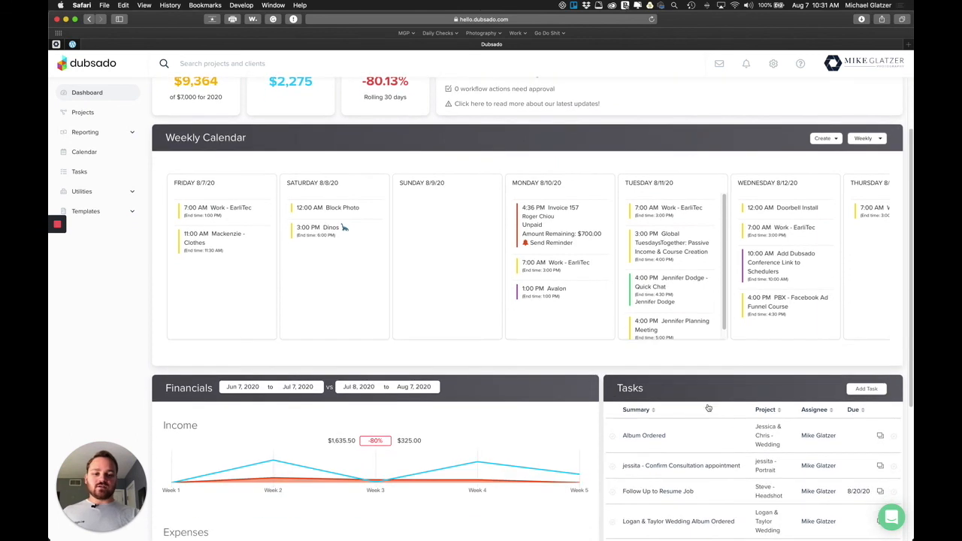
pyautogui.scroll(3, 541, 262)
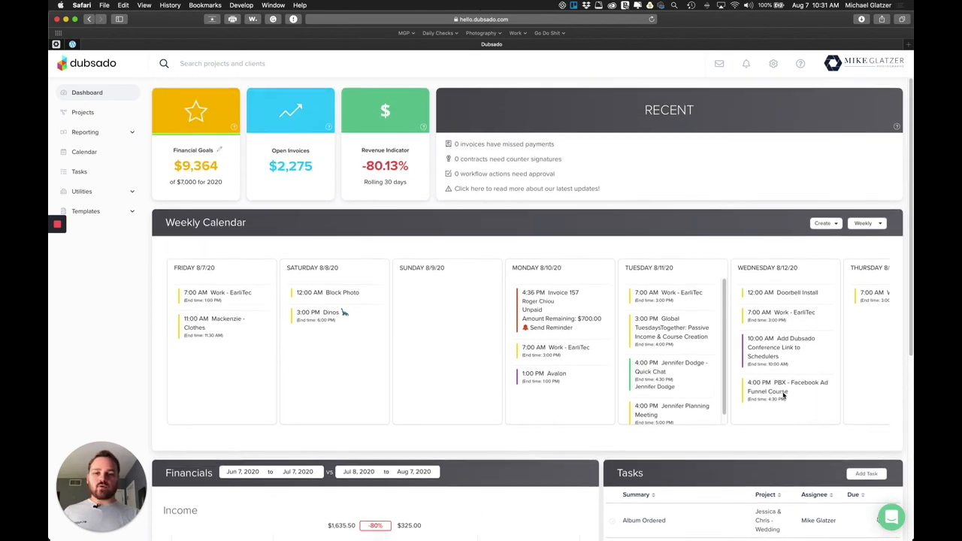